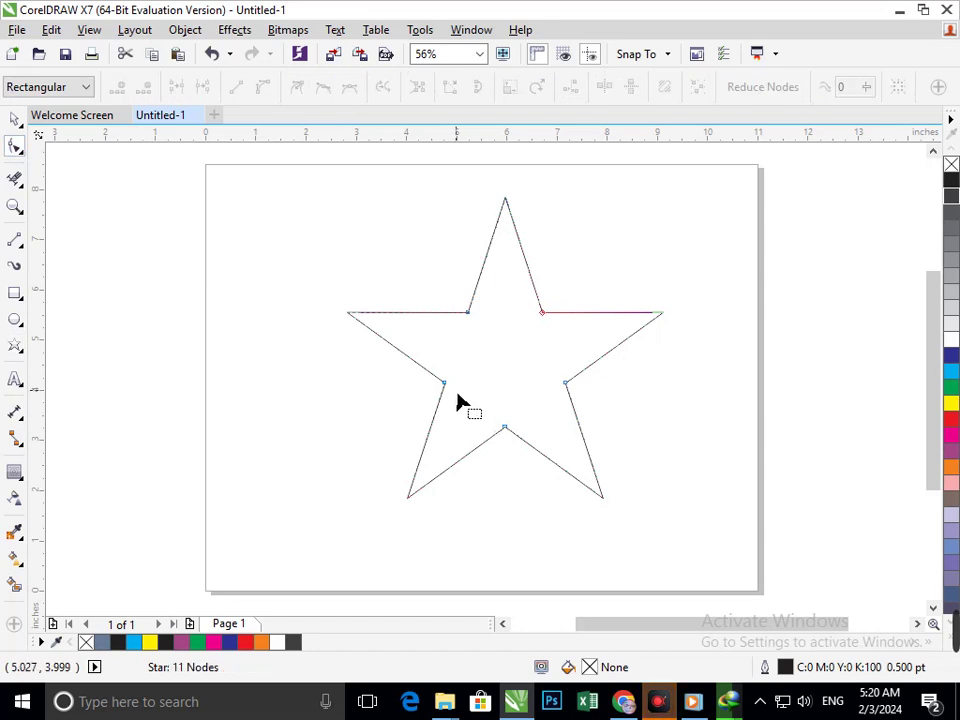
# Pull the star's inner nodes towards its centre to make the points sharper, trying and undoing different node positions.
pyautogui.moveTo(456, 392)
pyautogui.mouseDown()
pyautogui.moveTo(510, 392)
pyautogui.moveTo(348, 440)
pyautogui.moveTo(414, 433)
pyautogui.moveTo(485, 403)
pyautogui.moveTo(470, 406)
pyautogui.mouseUp()
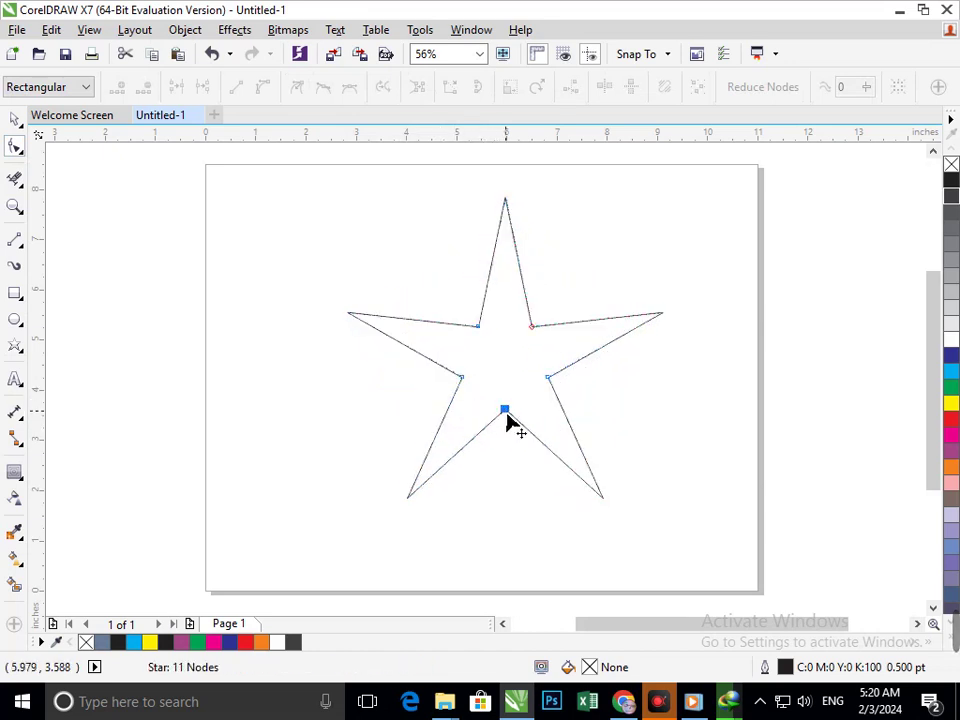
pyautogui.moveTo(506, 414); pyautogui.dragTo(506, 440)
pyautogui.hotkey('ctrl', 'z')
pyautogui.hotkey('ctrl', 'z')
pyautogui.hotkey('ctrl', 'z')
pyautogui.hotkey('ctrl', 'z')
pyautogui.moveTo(549, 349); pyautogui.dragTo(548, 345)
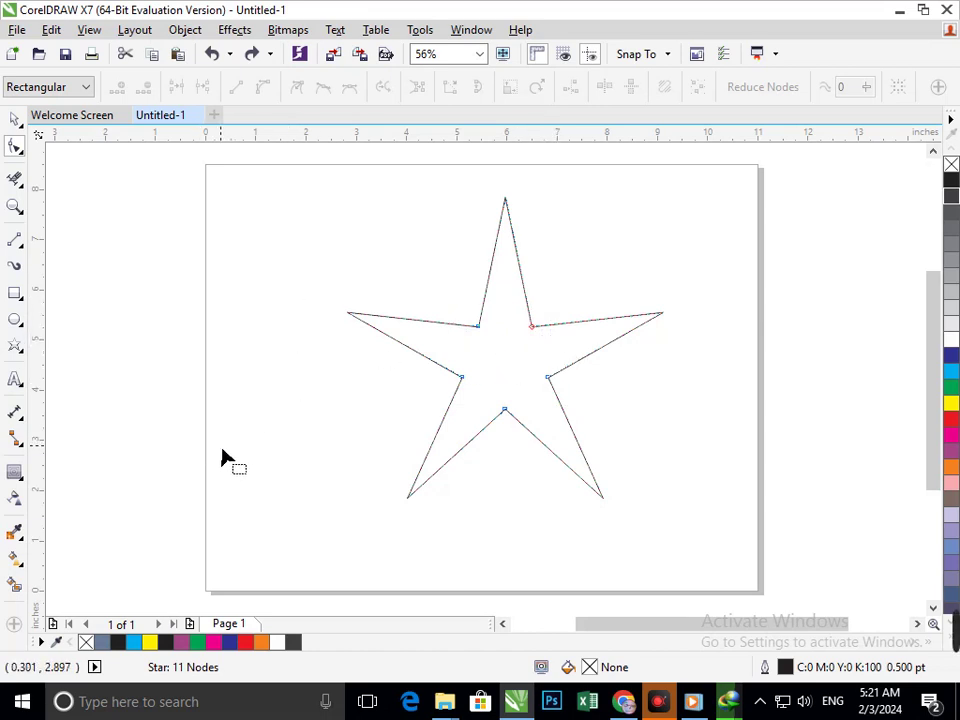
# Delete the star so the page is empty.
pyautogui.click(15, 120)
pyautogui.click(279, 408)
pyautogui.moveTo(254, 184); pyautogui.dragTo(760, 576)
pyautogui.press('Delete')
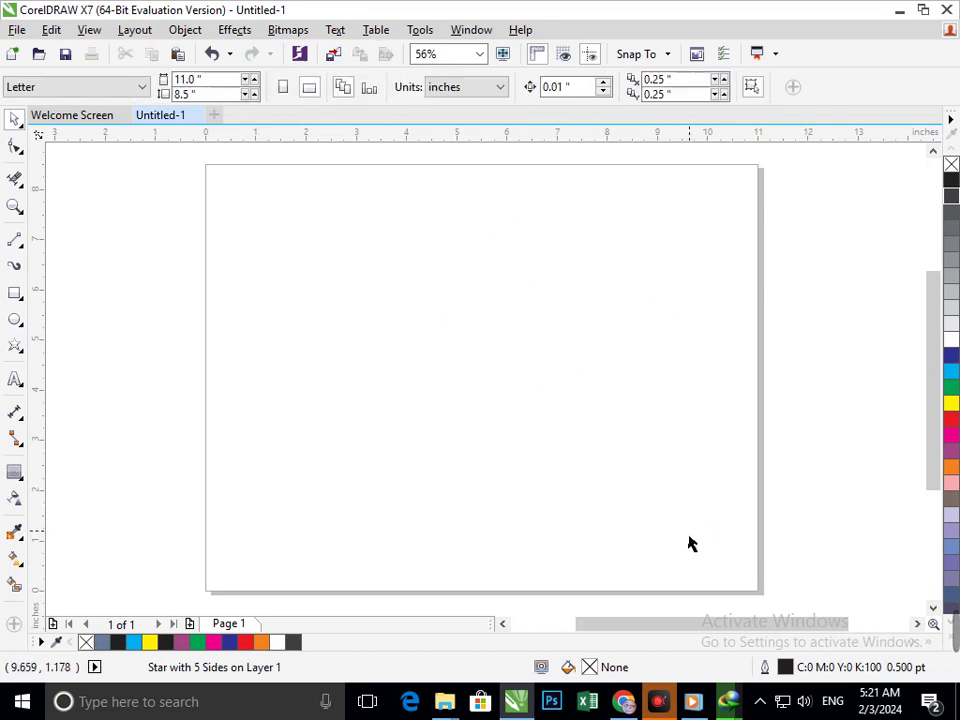
# Draw a five-sided polygon about 6.17 by 5.86 inches near the middle of the page.
pyautogui.press('F3')
pyautogui.press('F3')
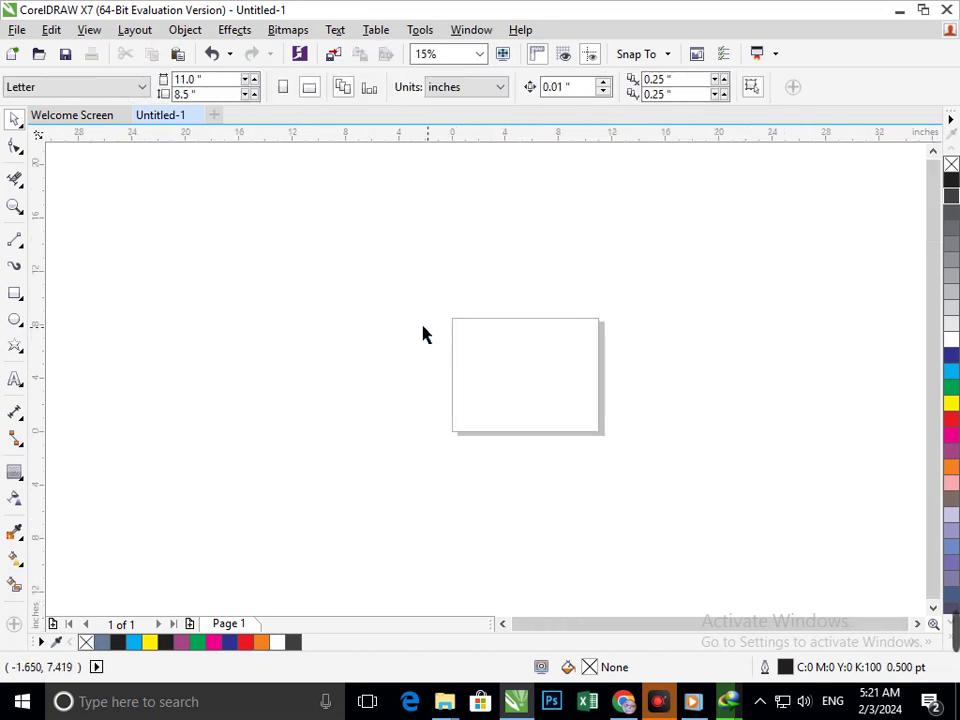
pyautogui.press('F2')
pyautogui.moveTo(435, 306); pyautogui.dragTo(643, 468)
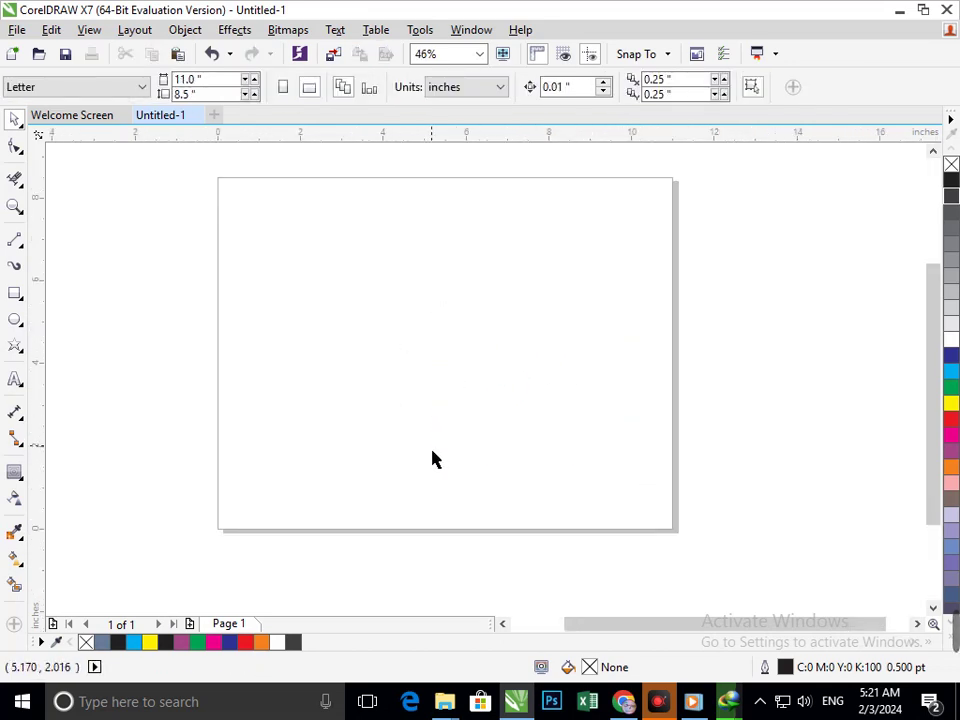
pyautogui.click(16, 382)
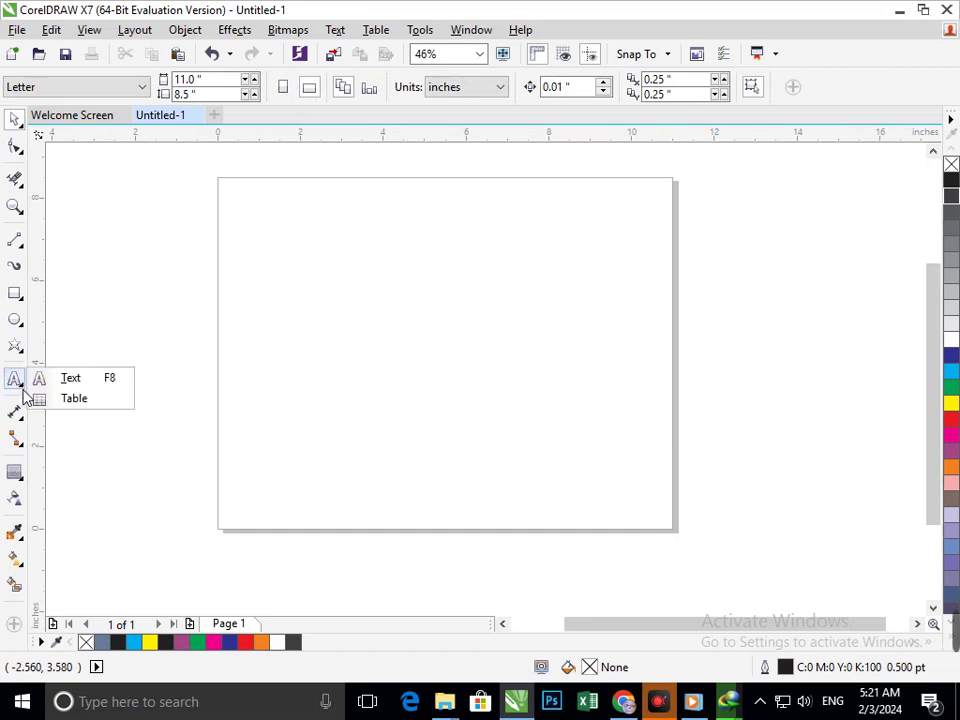
pyautogui.click(15, 346)
pyautogui.click(79, 346)
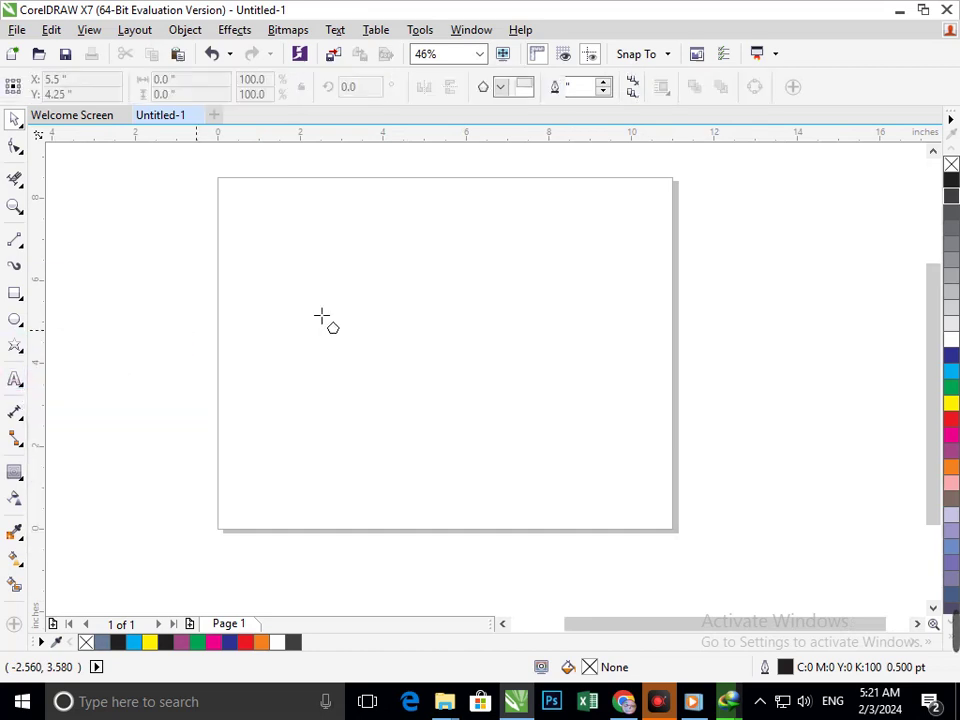
pyautogui.moveTo(336, 259); pyautogui.dragTo(601, 457)
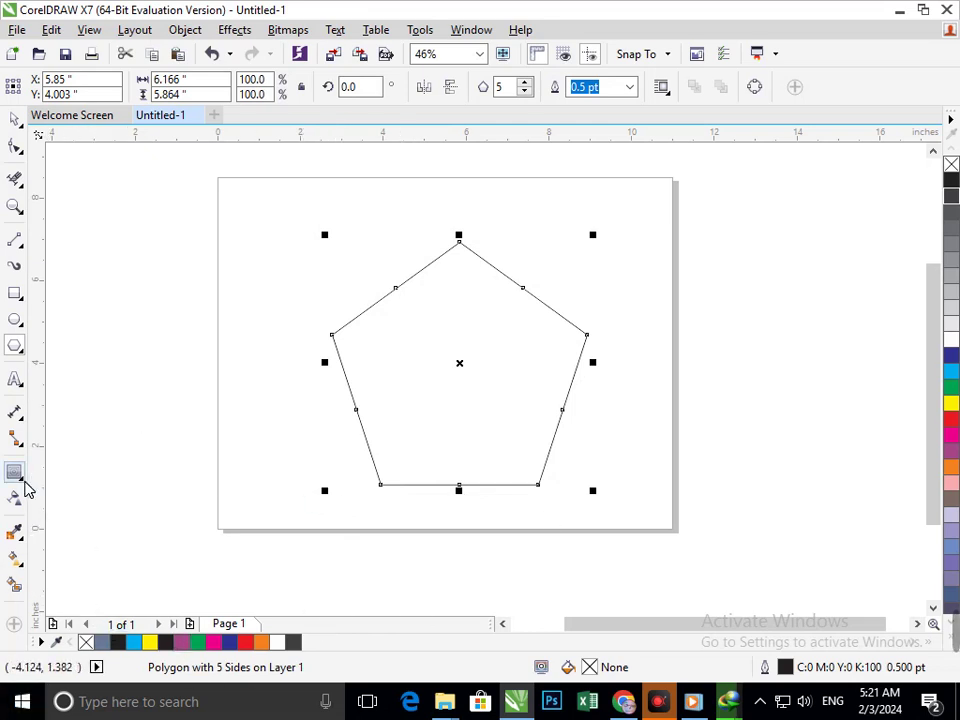
pyautogui.click(21, 479)
pyautogui.click(72, 510)
pyautogui.moveTo(380, 489); pyautogui.dragTo(337, 434)
pyautogui.click(15, 119)
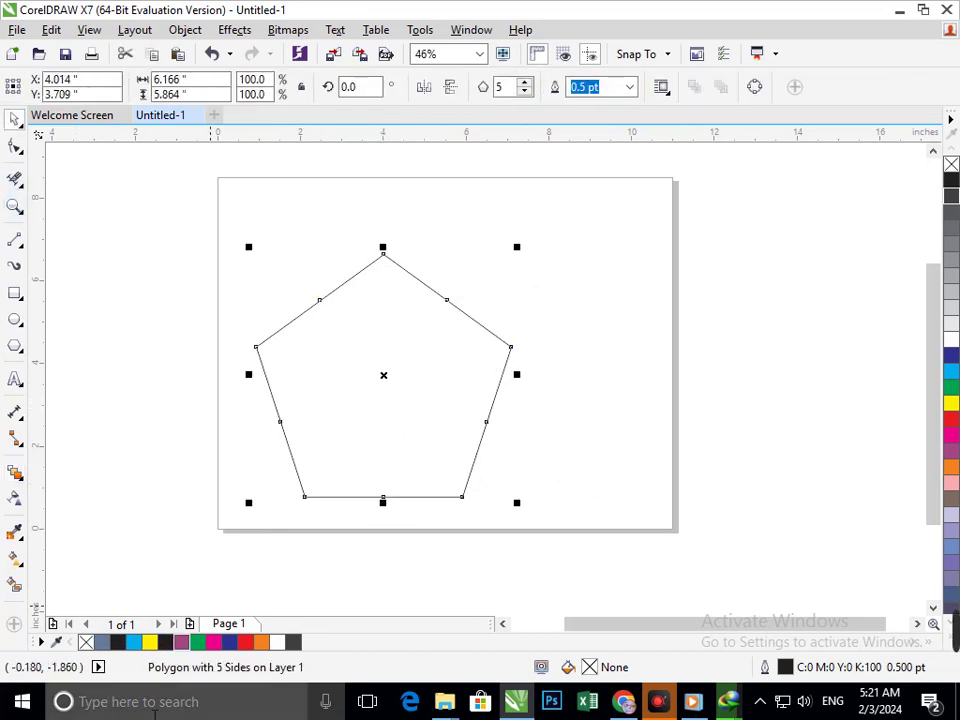
pyautogui.hotkey('ctrl', 'z')
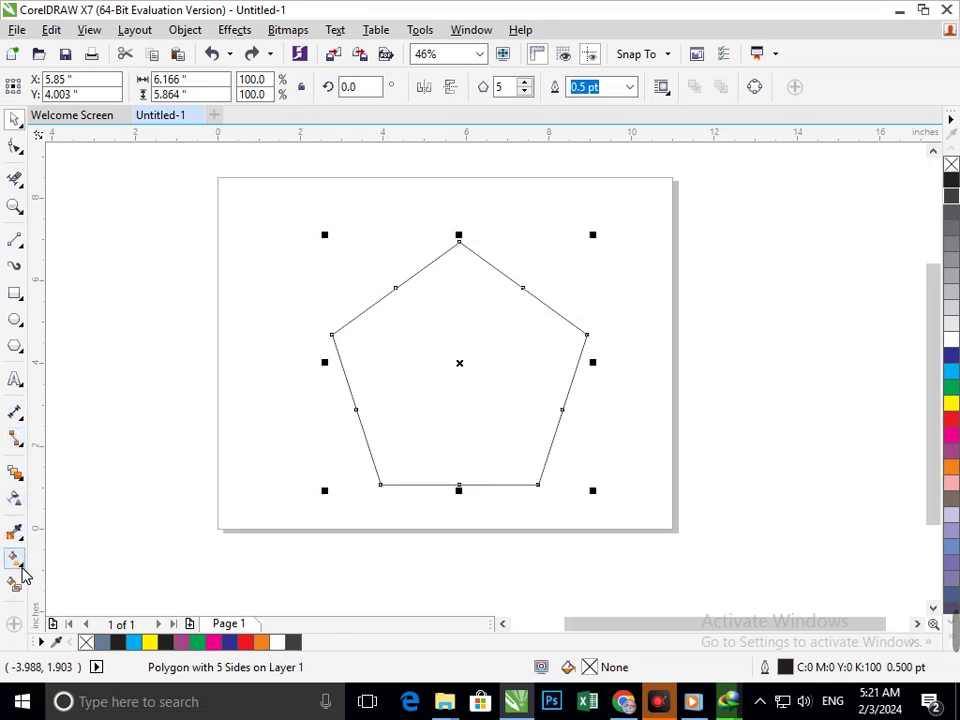
# Apply an inside contour to the pentagon with one step and an offset of about 0.786 inches.
pyautogui.click(22, 567)
pyautogui.click(29, 487)
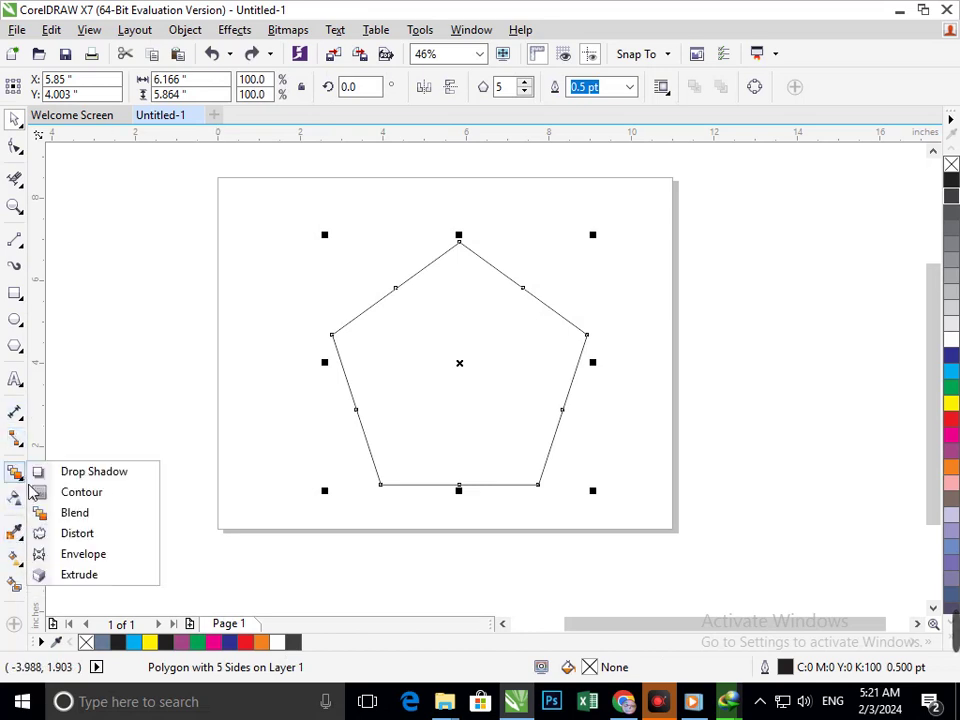
pyautogui.click(70, 491)
pyautogui.moveTo(381, 488); pyautogui.dragTo(396, 476)
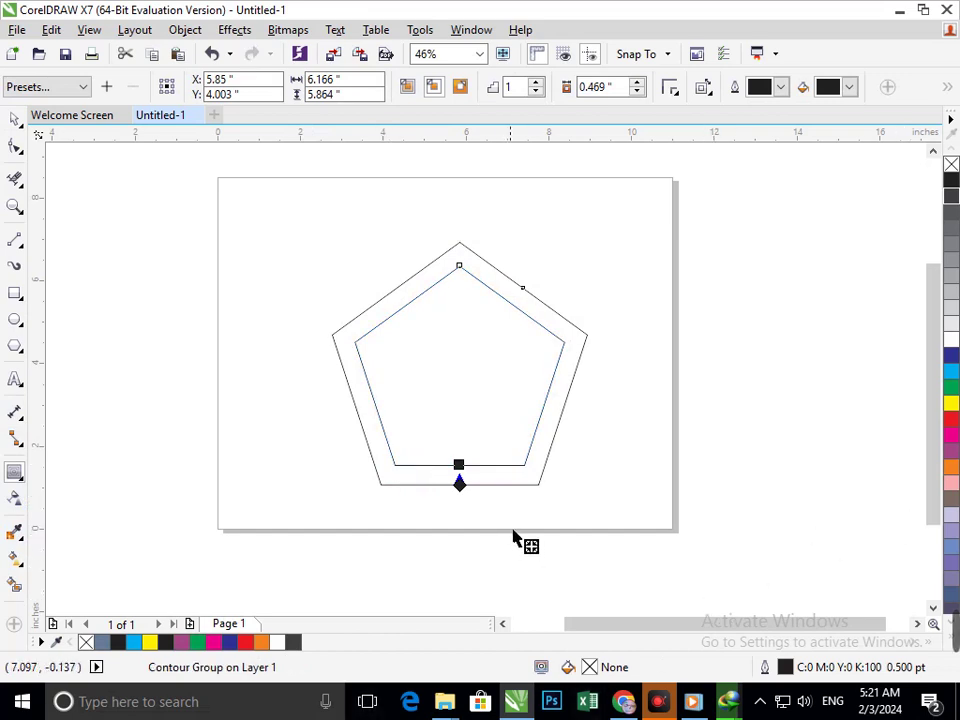
pyautogui.moveTo(459, 481); pyautogui.dragTo(466, 462)
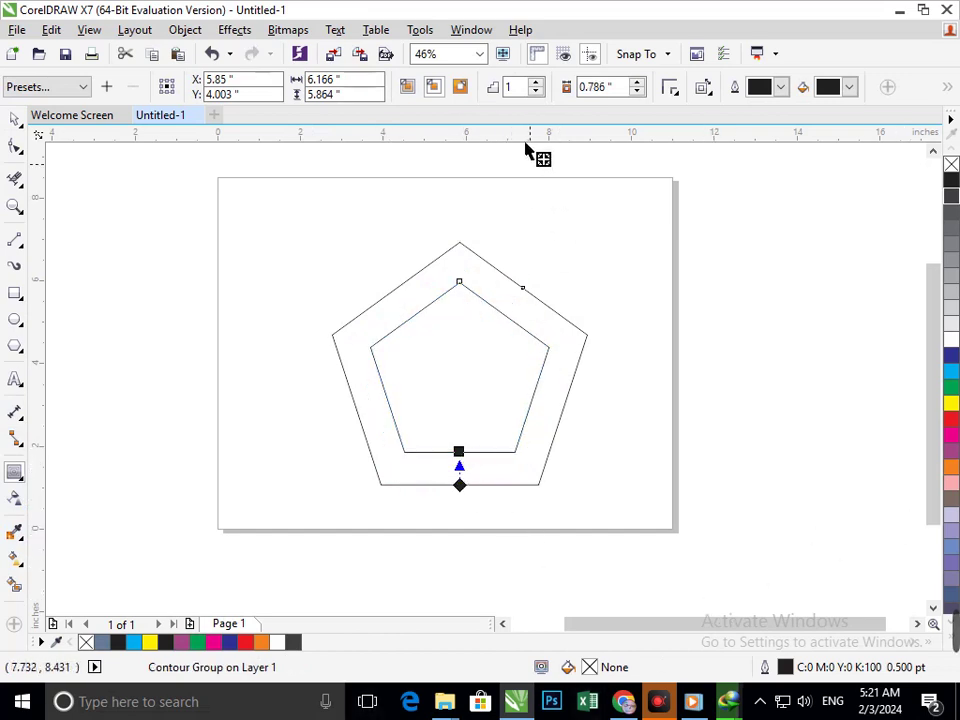
# Set the pentagon contour's offset to 0.826 inches and its number of steps to 3.
pyautogui.click(637, 83)
pyautogui.click(637, 83)
pyautogui.click(637, 83)
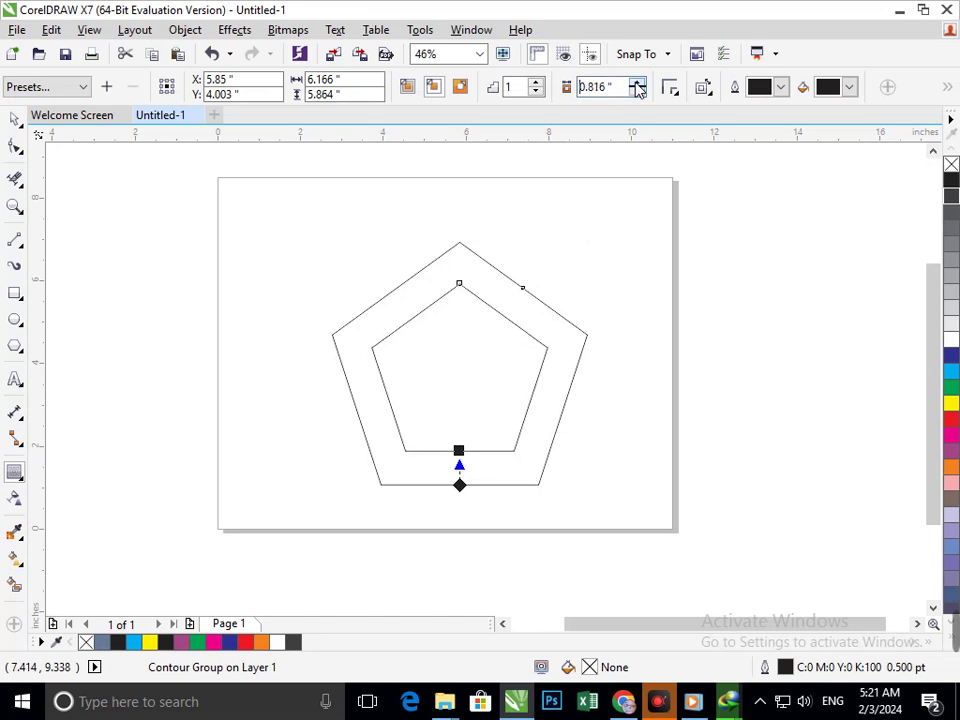
pyautogui.click(637, 83)
pyautogui.click(536, 83)
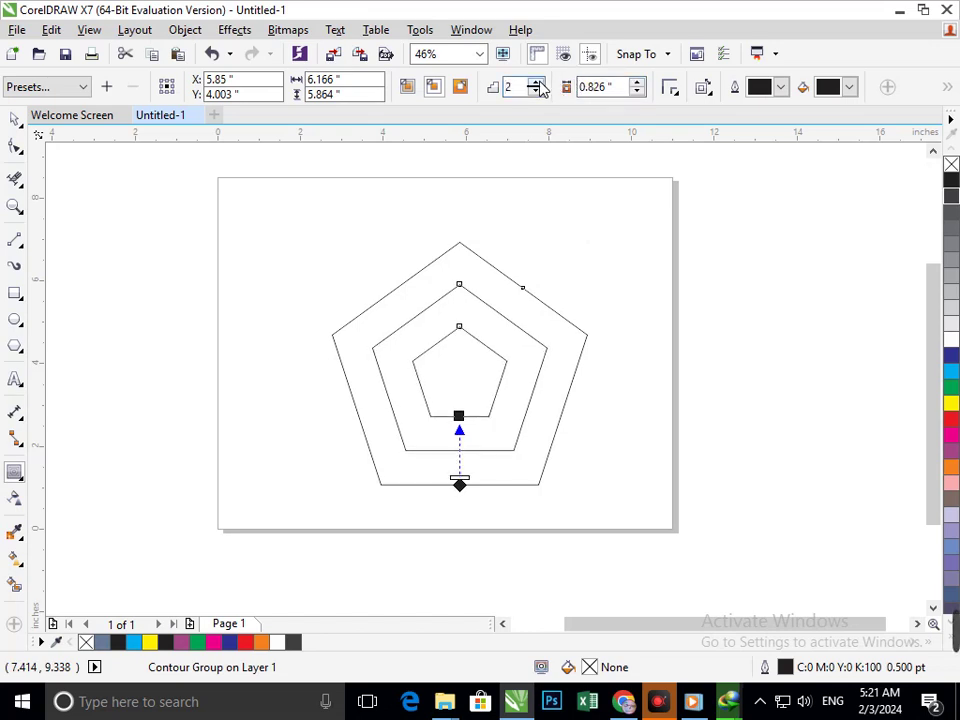
pyautogui.click(536, 83)
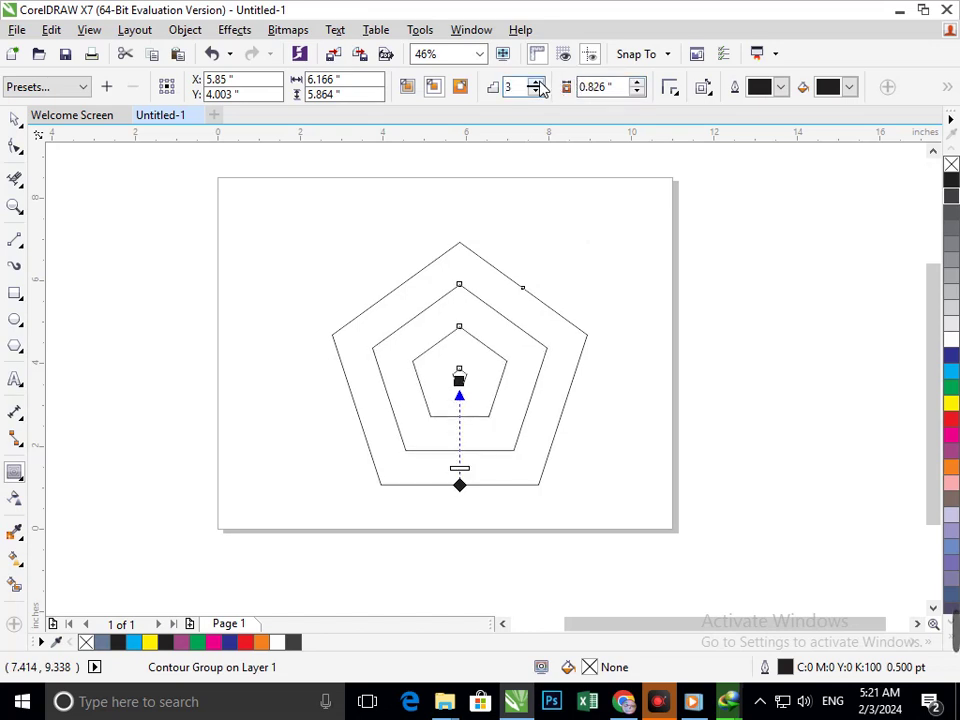
# Switch the contour direction to centre and reduce the contour offset to 0.666 inches.
pyautogui.click(410, 88)
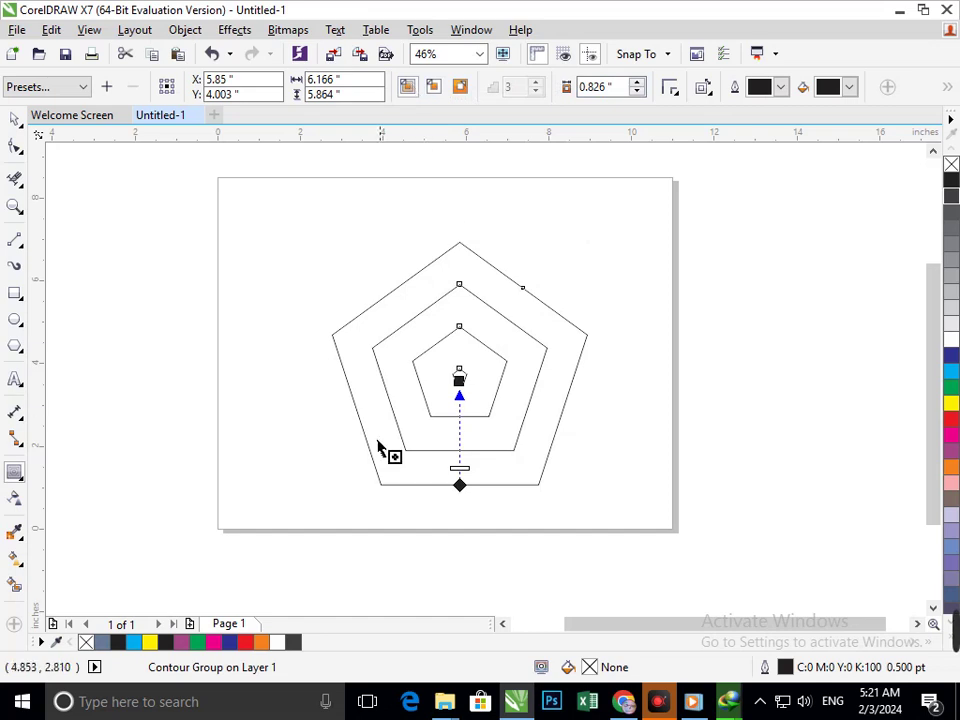
pyautogui.click(16, 119)
pyautogui.click(638, 93)
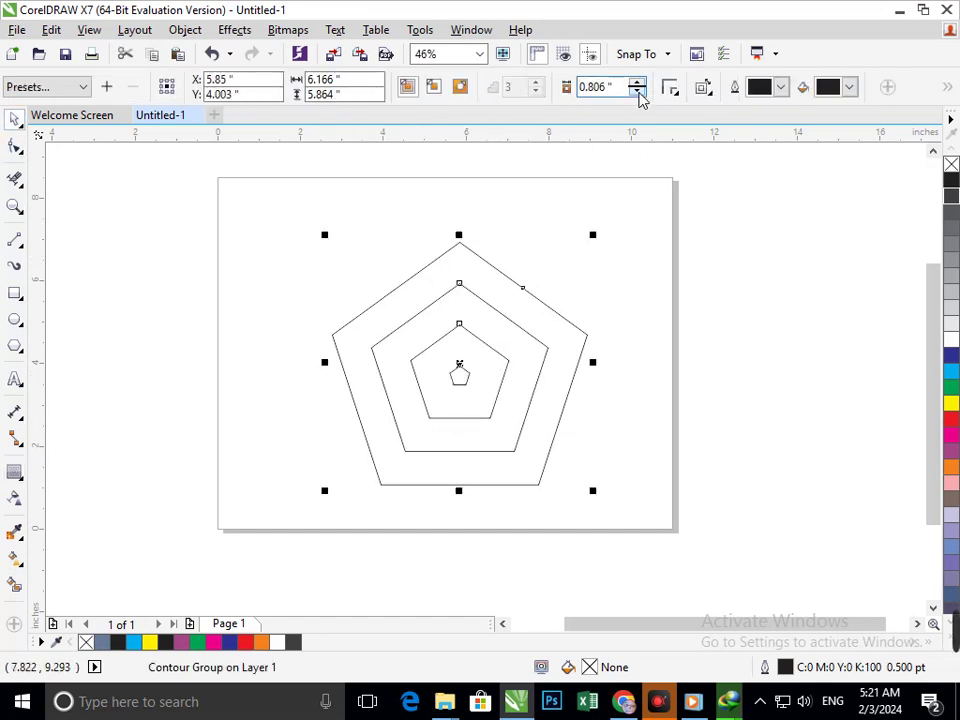
pyautogui.click(638, 93)
pyautogui.click(638, 93)
pyautogui.click(638, 93)
pyautogui.click(638, 93)
pyautogui.click(638, 93)
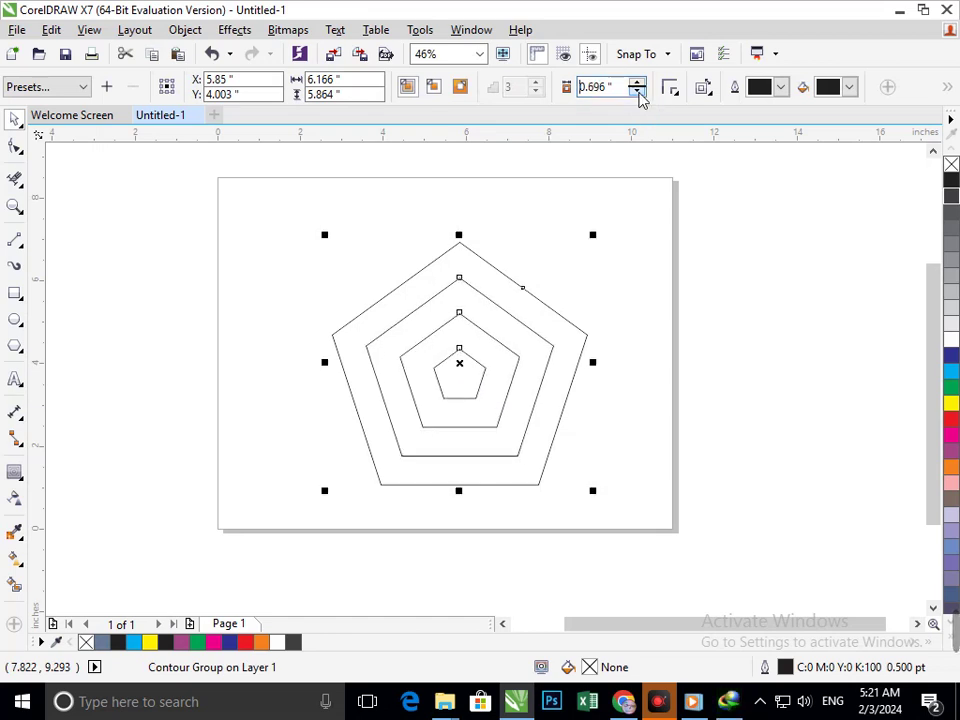
pyautogui.click(638, 93)
pyautogui.click(638, 93)
pyautogui.click(640, 326)
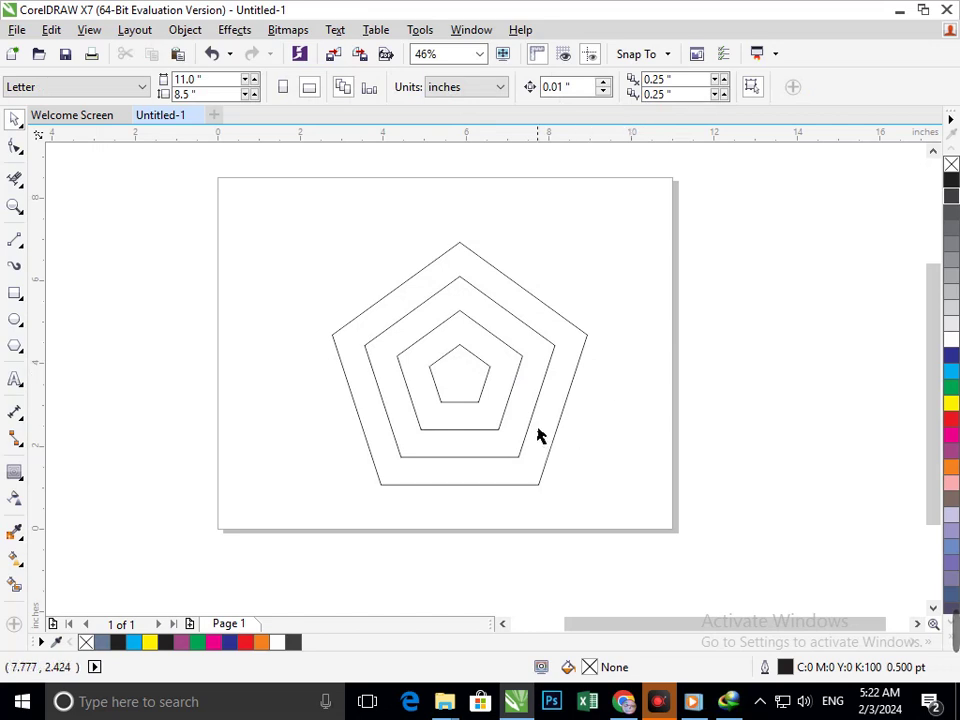
# Break the pentagon contour group apart into separate shapes.
pyautogui.click(15, 240)
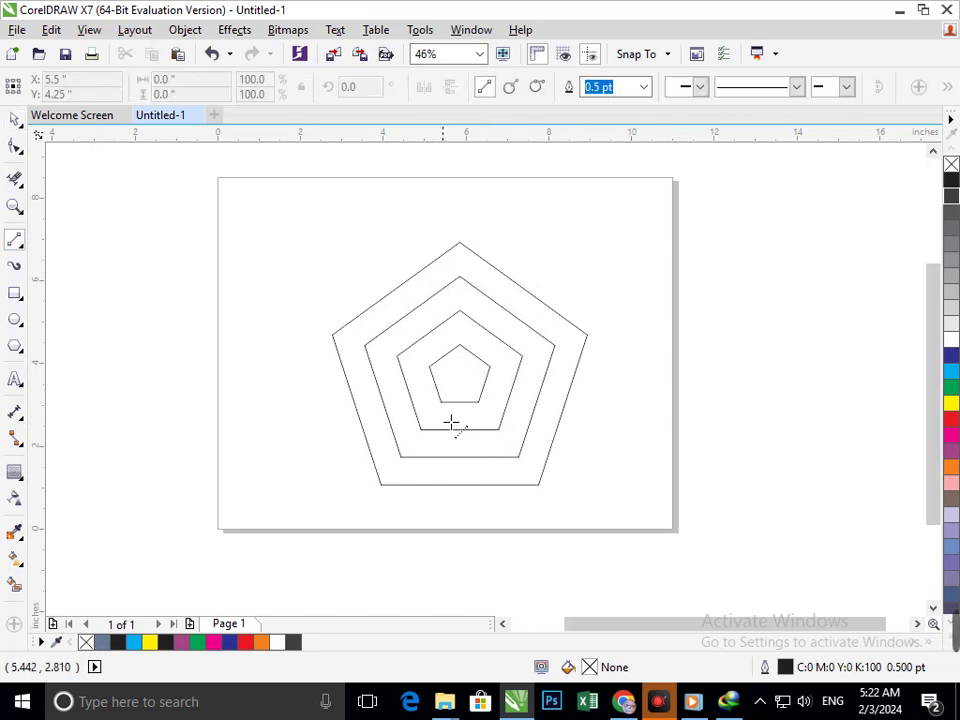
pyautogui.click(15, 119)
pyautogui.click(372, 392)
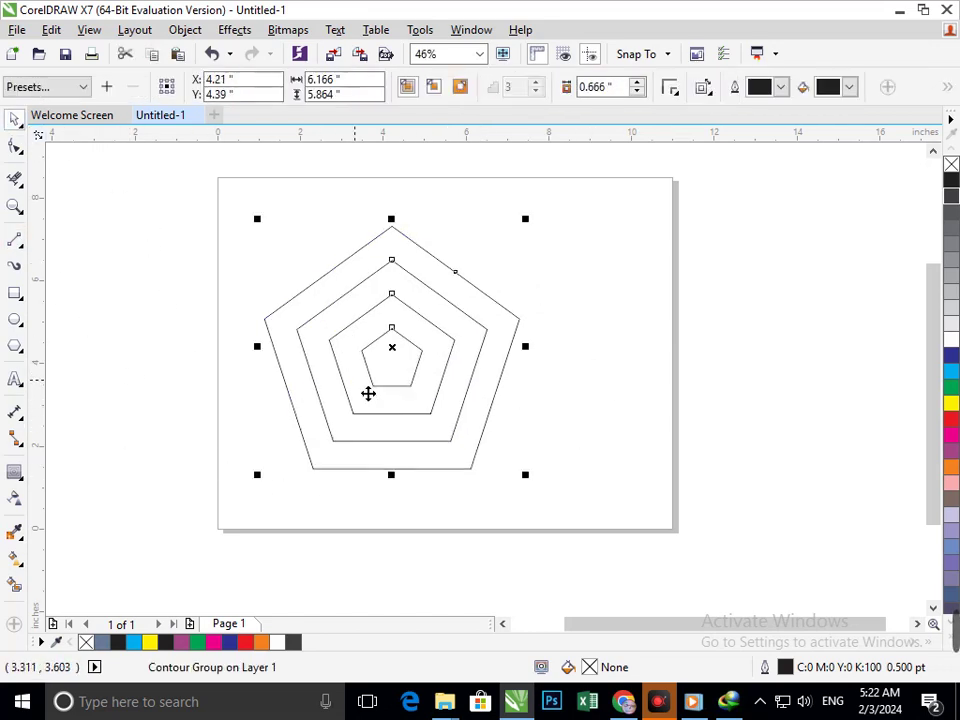
pyautogui.click(186, 30)
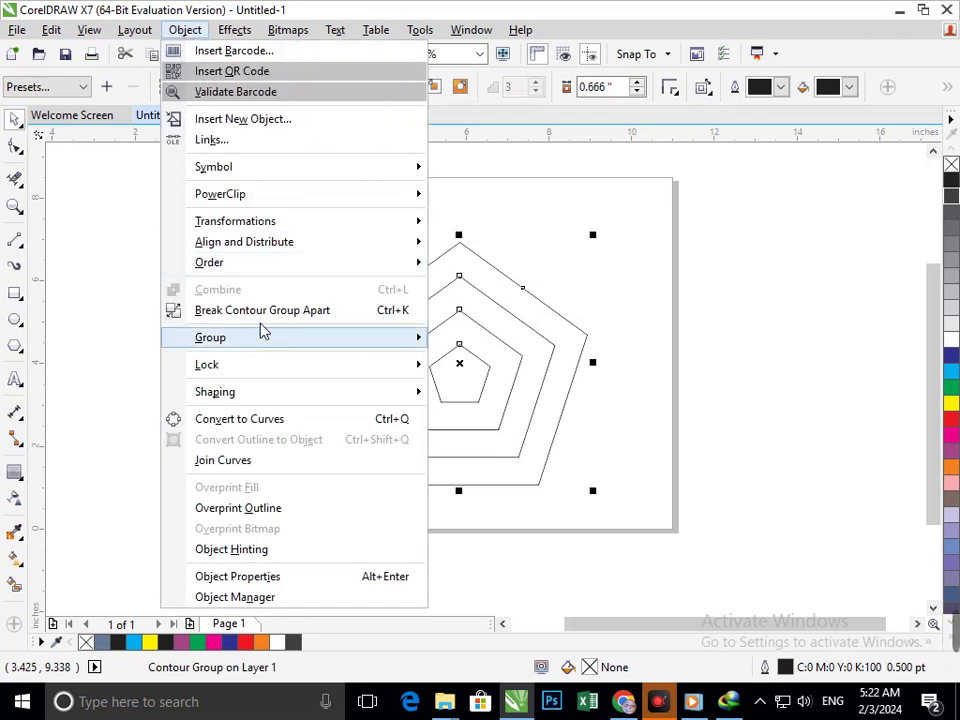
pyautogui.click(260, 311)
# Draw two diagonal lines from the second-smallest pentagon's lower corners through the outer pentagons' lower corners and slightly beyond.
pyautogui.click(15, 240)
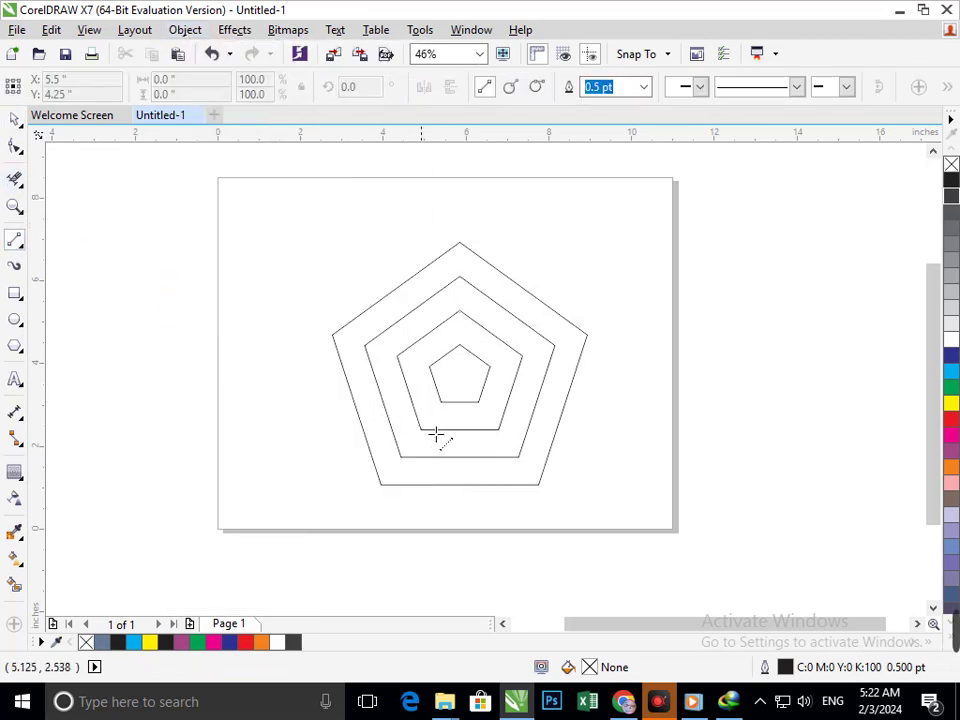
pyautogui.moveTo(418, 463); pyautogui.dragTo(361, 513)
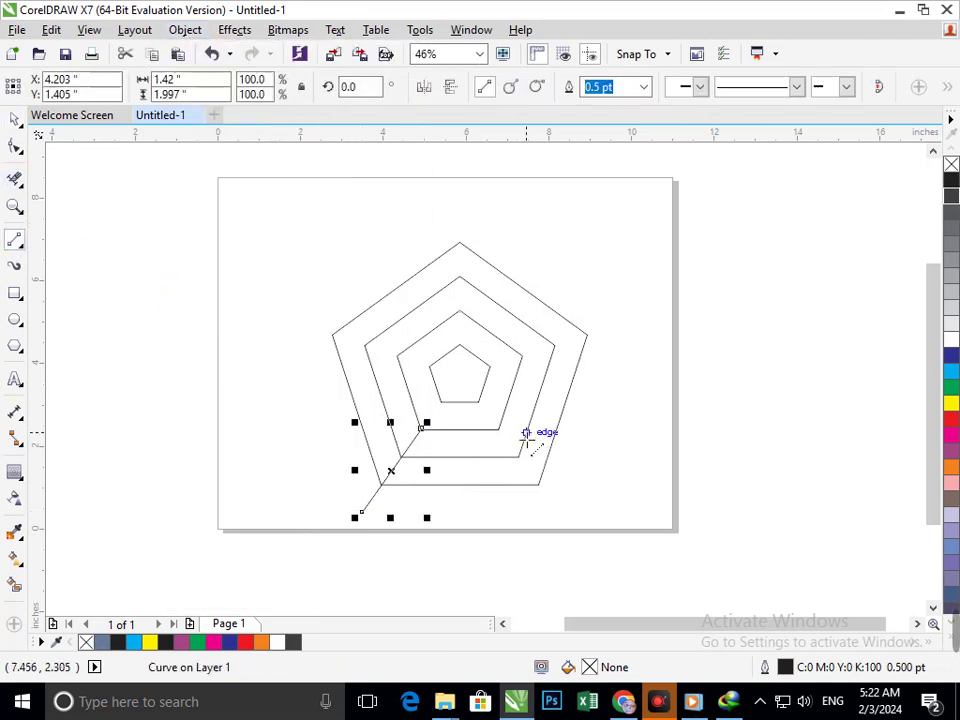
pyautogui.moveTo(498, 430)
pyautogui.mouseDown()
pyautogui.moveTo(583, 542)
pyautogui.moveTo(575, 534)
pyautogui.mouseUp()
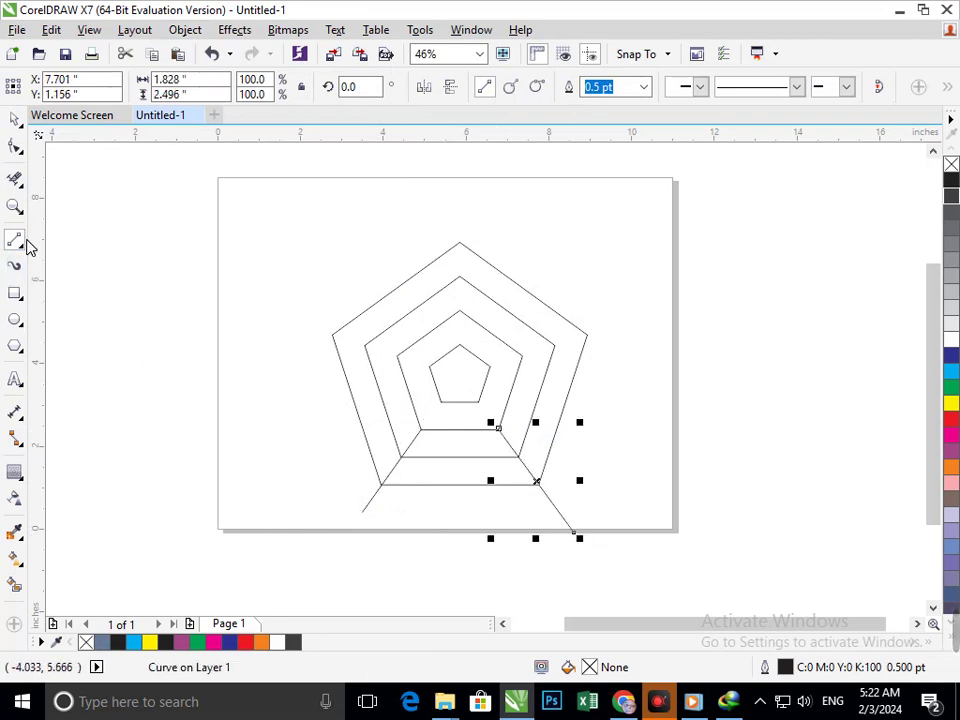
# Remove the bottom edges of the three outer pentagons and the diagonal line ends that overhang, using virtual segment deletion.
pyautogui.click(15, 180)
pyautogui.moveTo(470, 418); pyautogui.dragTo(466, 522)
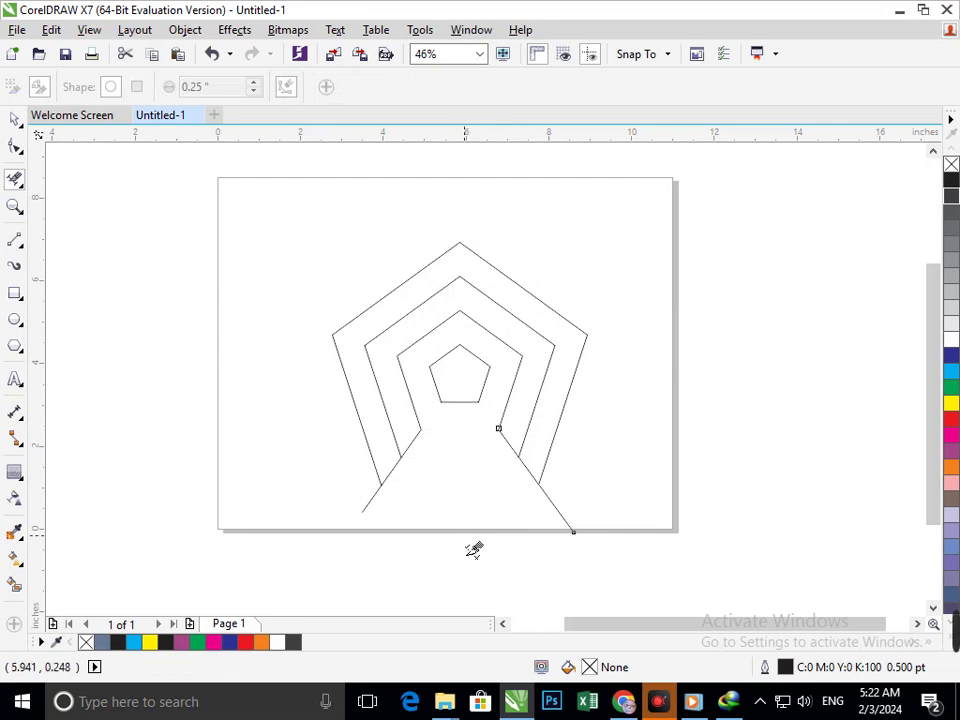
pyautogui.moveTo(540, 508); pyautogui.dragTo(620, 525)
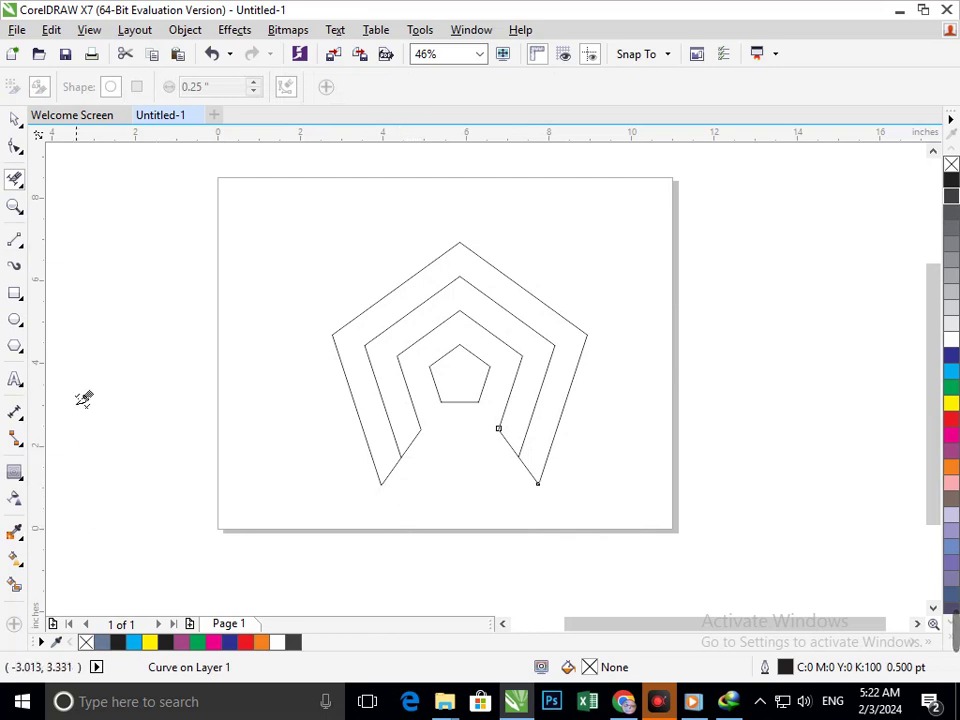
# Smart-fill the two open pentagon bands and the central pentagon with blue-grey C40 M20 Y0 K40 and a 0.5 pt black outline.
pyautogui.click(15, 584)
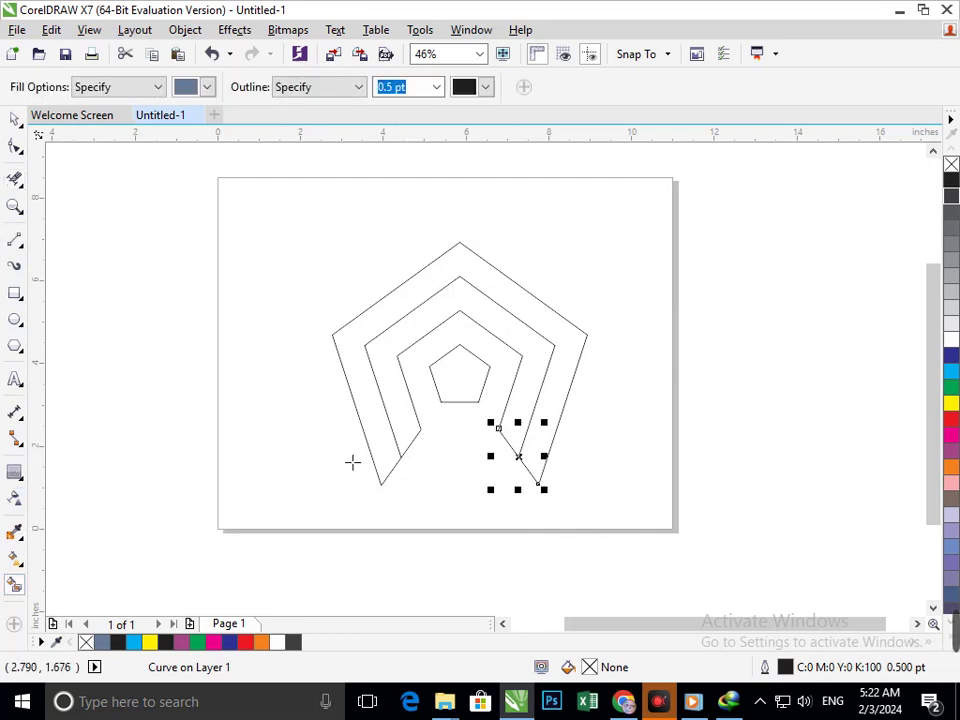
pyautogui.click(380, 440)
pyautogui.click(401, 429)
pyautogui.click(451, 412)
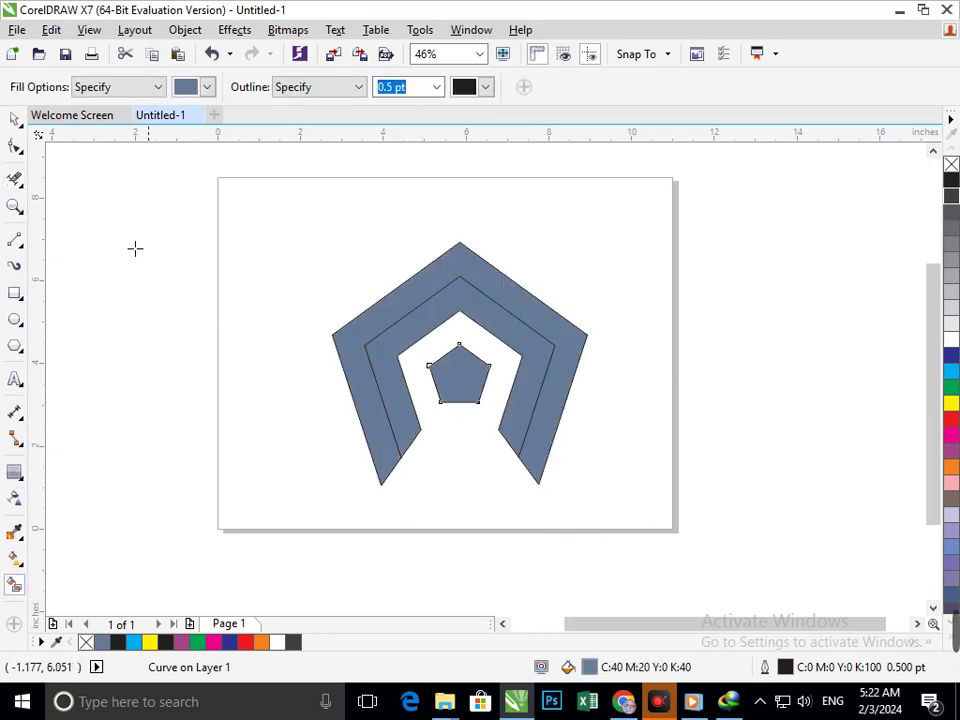
pyautogui.click(14, 120)
pyautogui.click(478, 498)
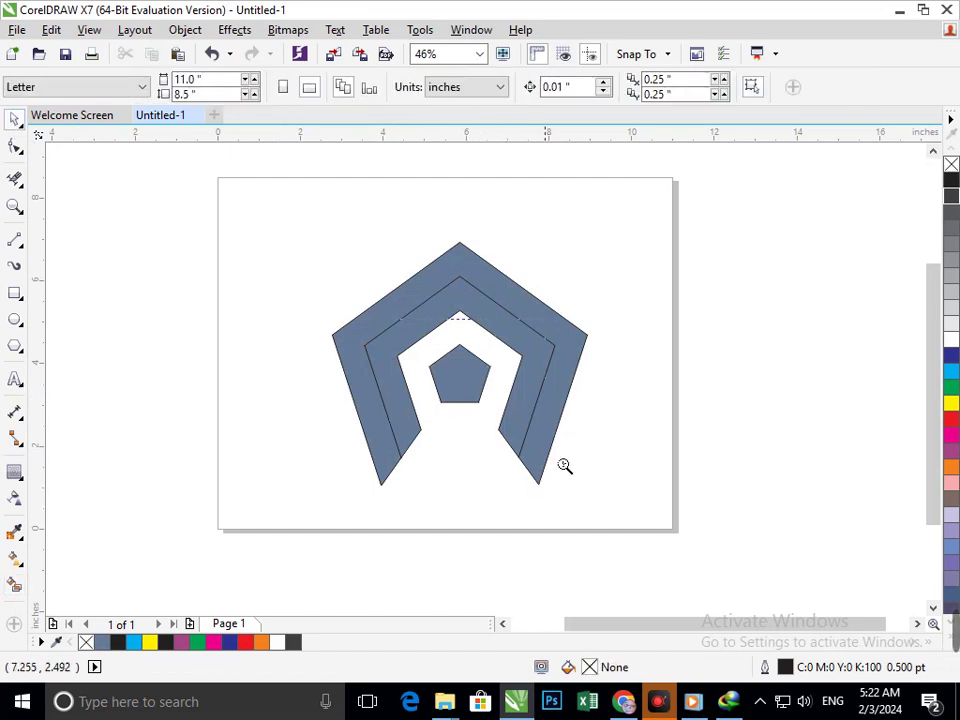
# Enlarge the central pentagon proportionally about its centre, leaving a narrow gap to the inner band.
pyautogui.scroll(4, 564, 465)
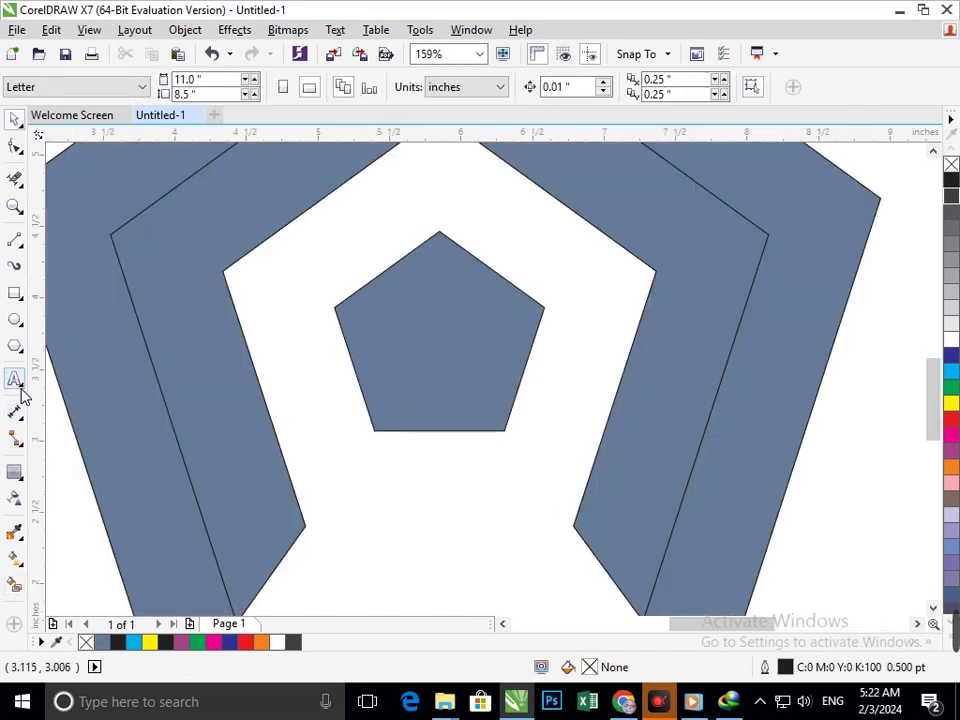
pyautogui.scroll(-4, 563, 545)
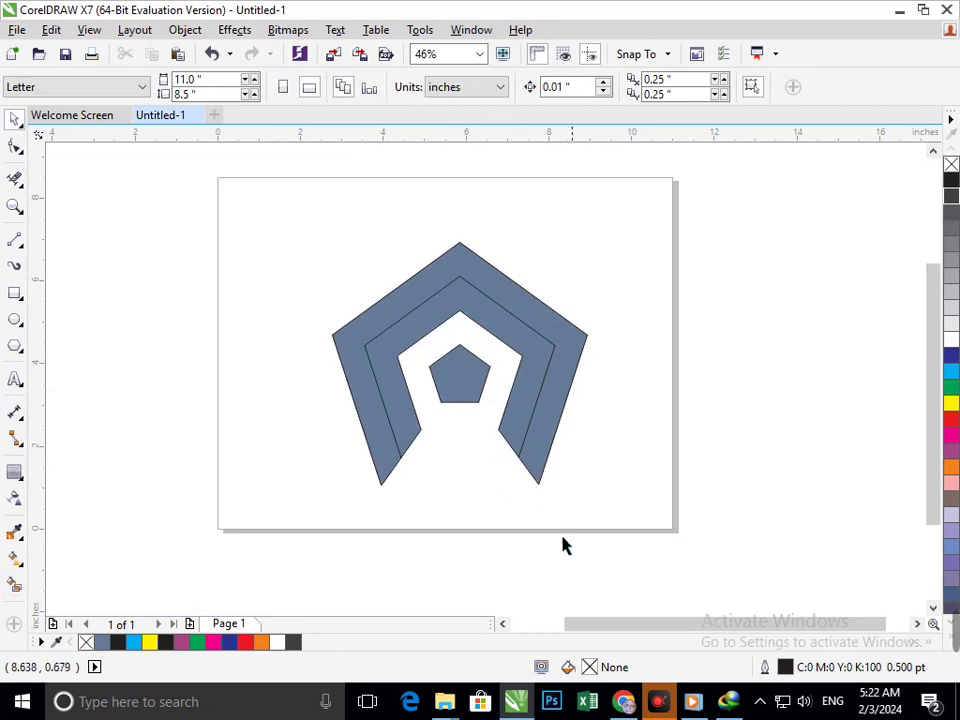
pyautogui.moveTo(354, 317); pyautogui.dragTo(594, 485)
pyautogui.scroll(3, 466, 415)
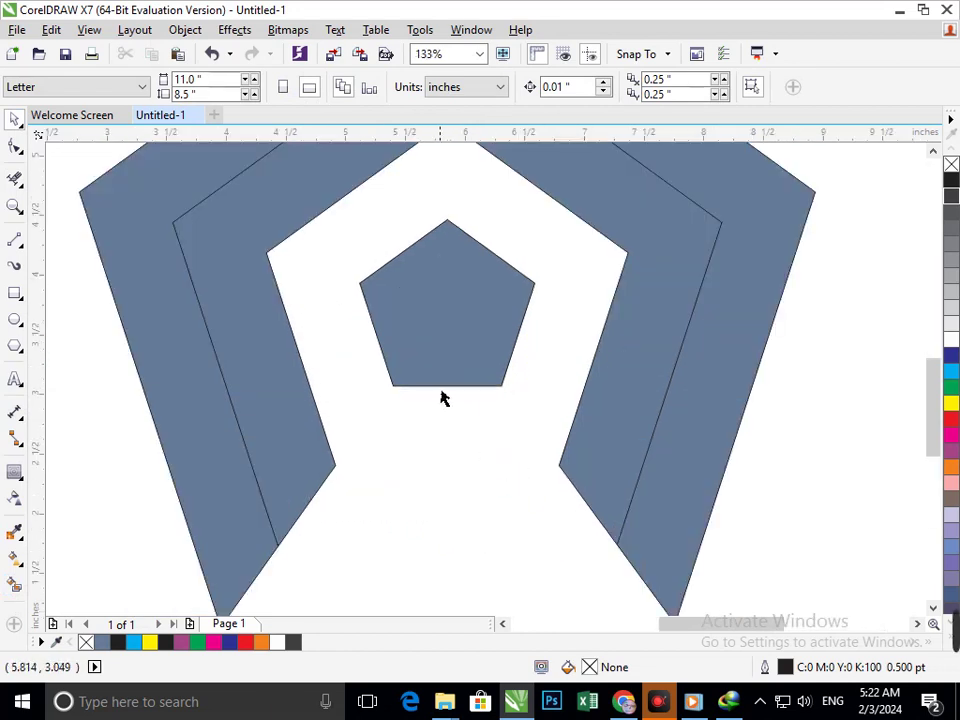
pyautogui.moveTo(353, 393); pyautogui.dragTo(312, 434)
pyautogui.click(470, 490)
pyautogui.scroll(-3, 427, 409)
pyautogui.click(634, 551)
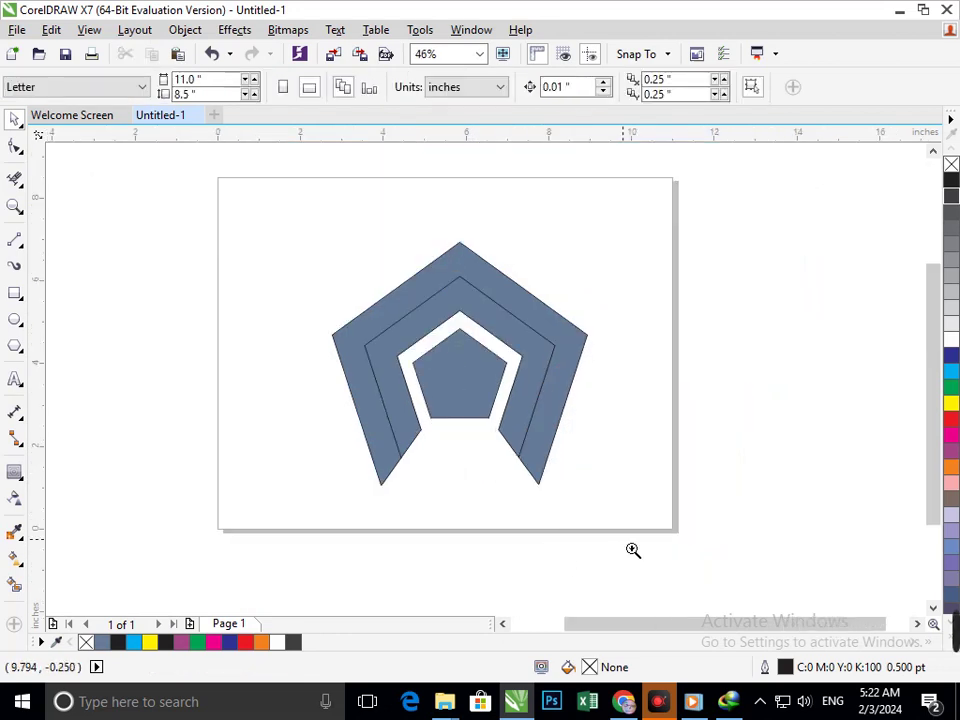
# Add a smaller concentric copy of the central pentagon, about 1.4 inches wide, and fill it with dark blue.
pyautogui.scroll(-3, 537, 447)
pyautogui.moveTo(460, 323); pyautogui.dragTo(606, 458)
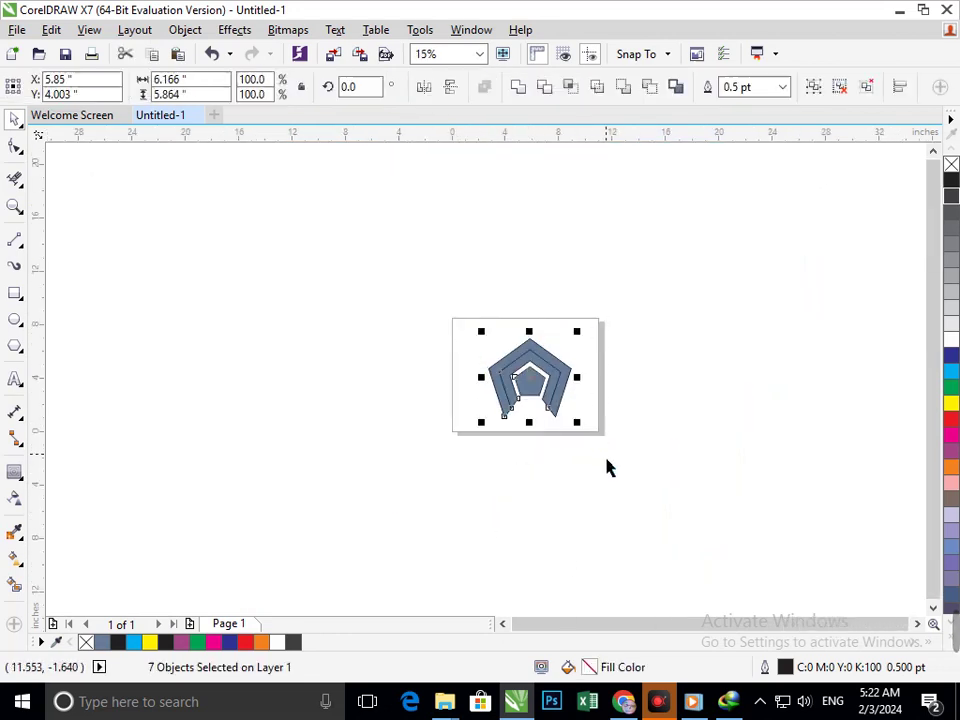
pyautogui.press('F2')
pyautogui.moveTo(453, 295); pyautogui.dragTo(675, 469)
pyautogui.click(529, 469)
pyautogui.click(420, 423)
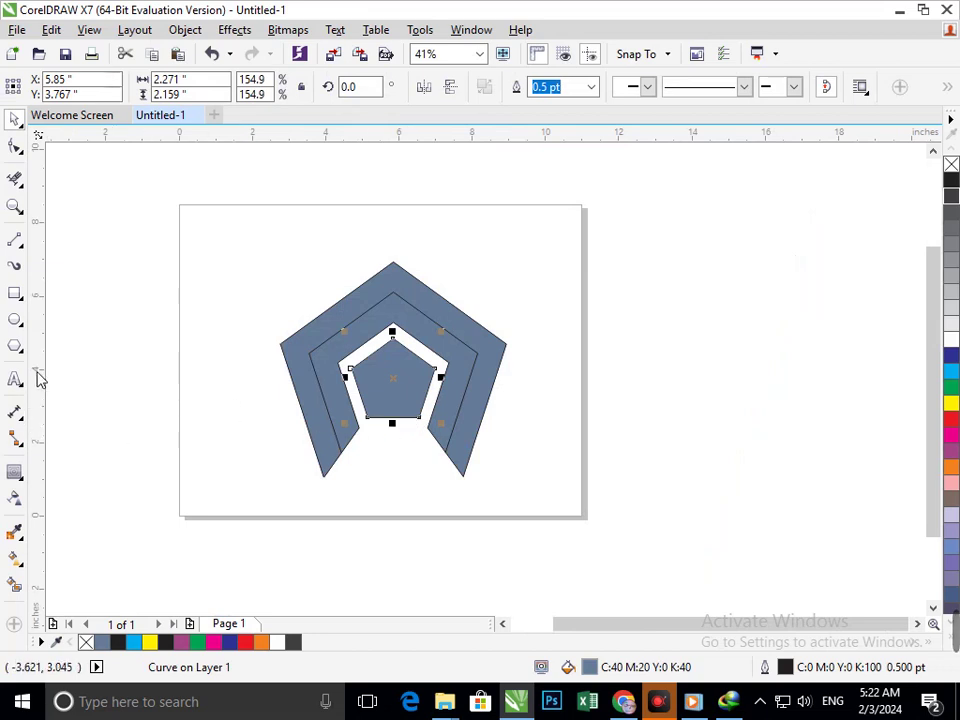
pyautogui.click(302, 461)
pyautogui.click(381, 411)
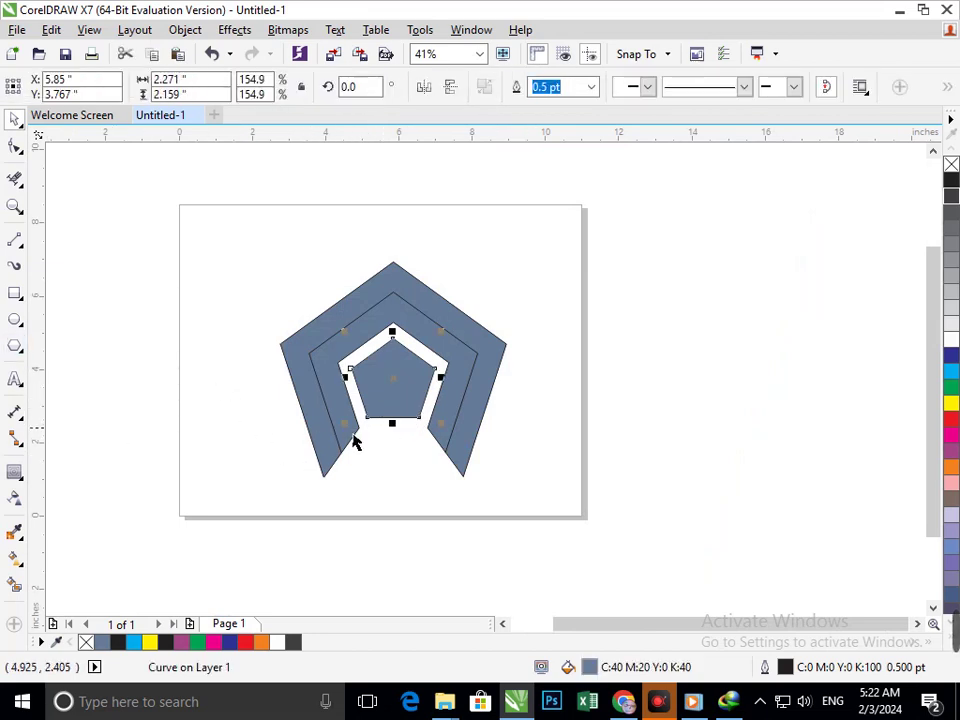
pyautogui.moveTo(353, 436); pyautogui.dragTo(367, 433)
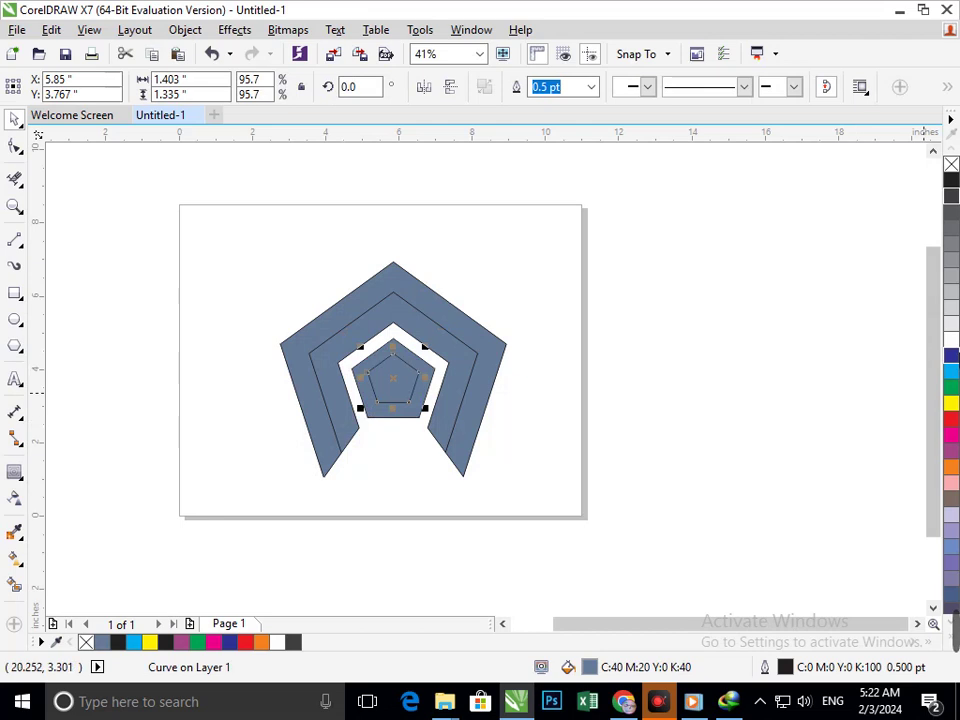
pyautogui.click(953, 356)
# Fill the outer pentagon band with red and the inner pentagon band with green.
pyautogui.click(431, 467)
pyautogui.click(471, 456)
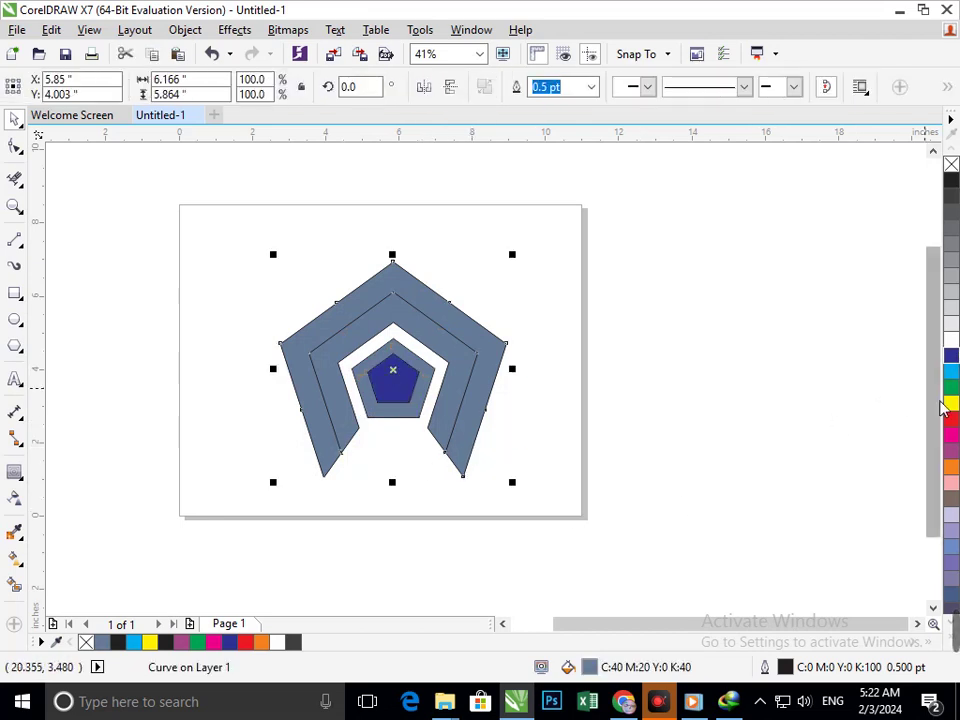
pyautogui.click(951, 418)
pyautogui.click(673, 499)
pyautogui.click(452, 445)
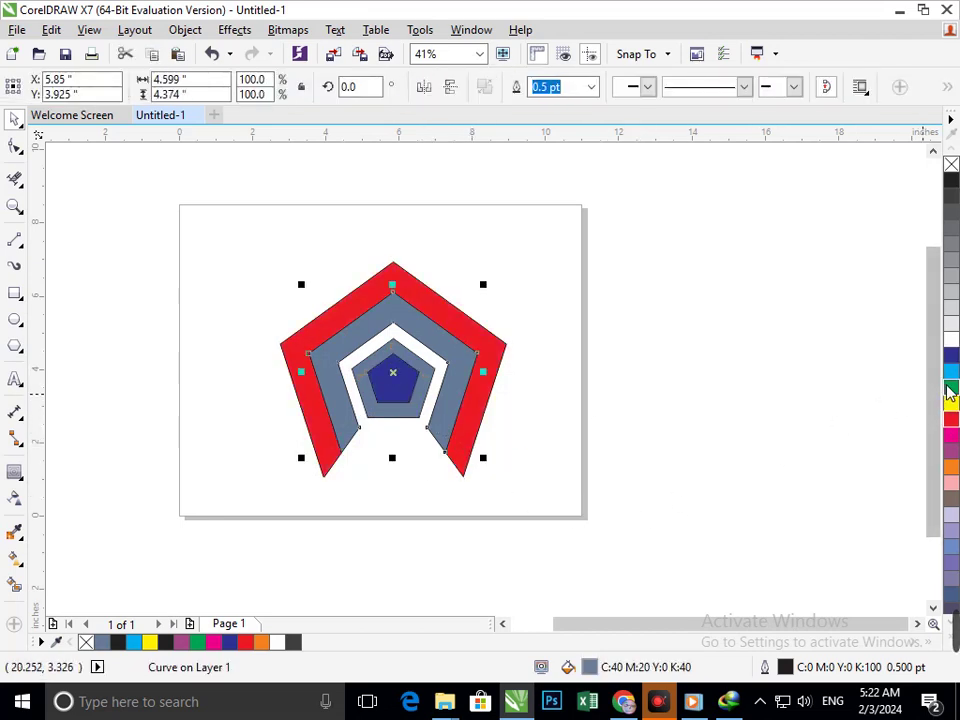
pyautogui.click(950, 390)
pyautogui.click(418, 490)
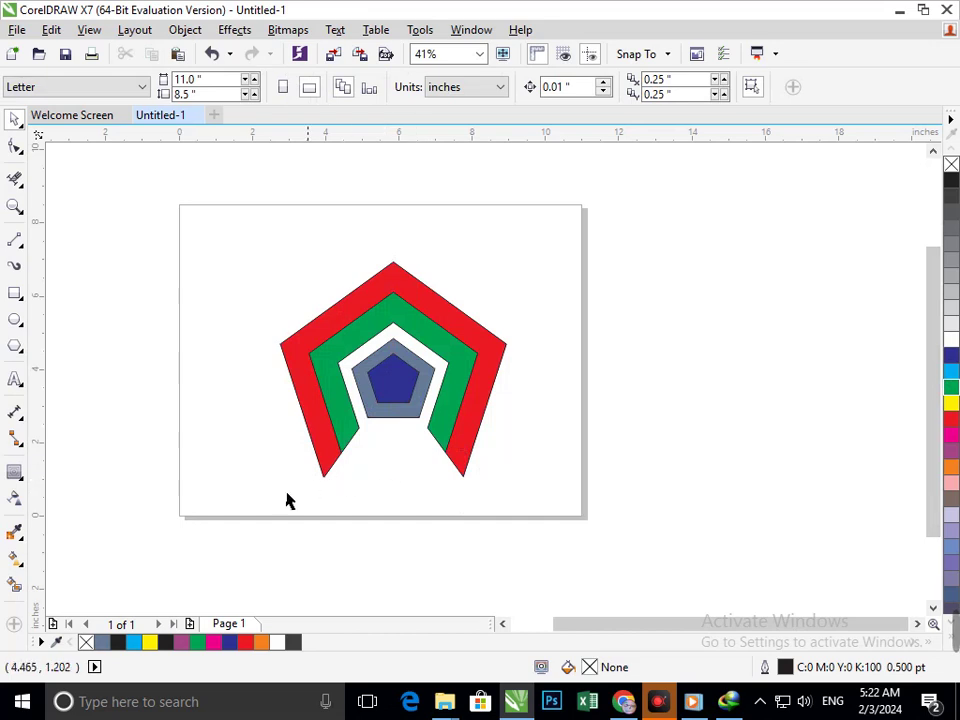
# Draw a polygon about 3.1 by 3.0 inches below the logo's opening and set it to 3 sides.
pyautogui.click(20, 349)
pyautogui.click(80, 344)
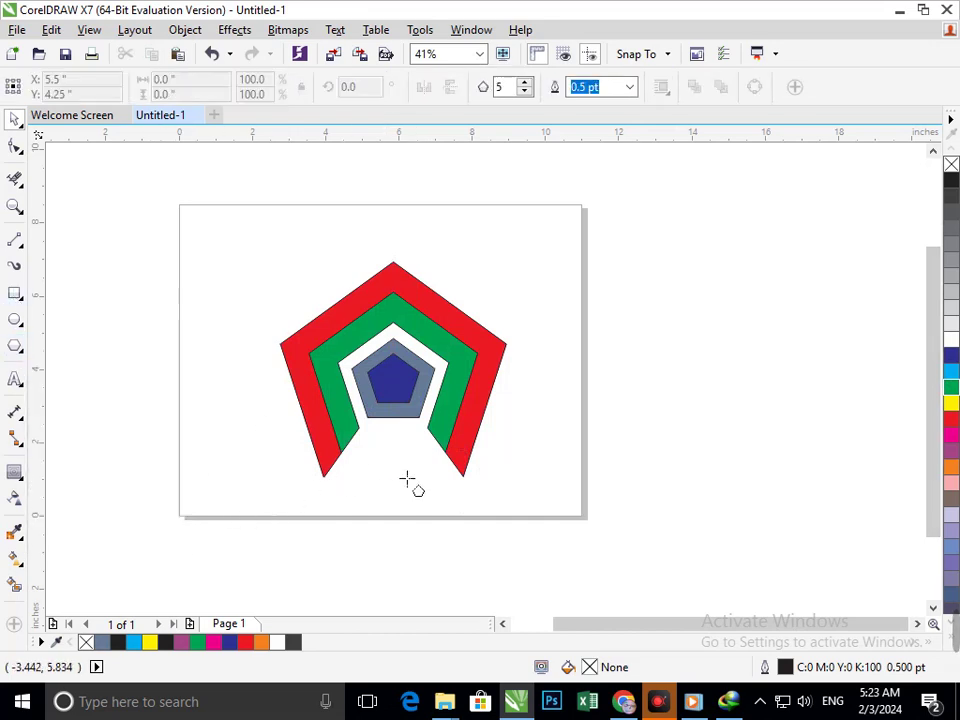
pyautogui.moveTo(387, 467); pyautogui.dragTo(507, 574)
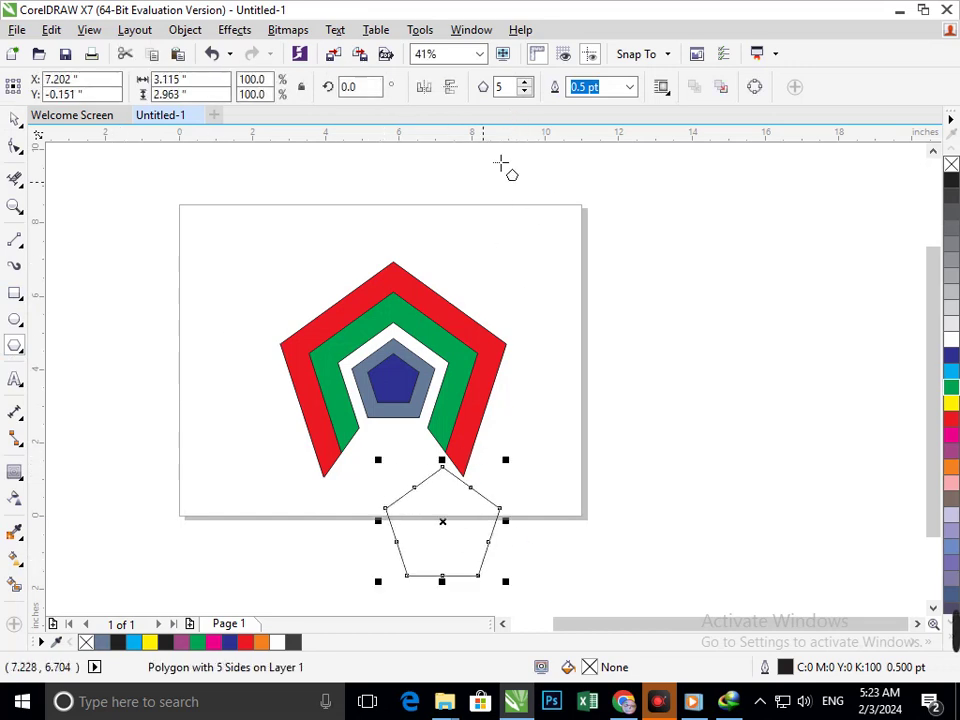
pyautogui.click(499, 87)
pyautogui.write('3')
pyautogui.press('Return')
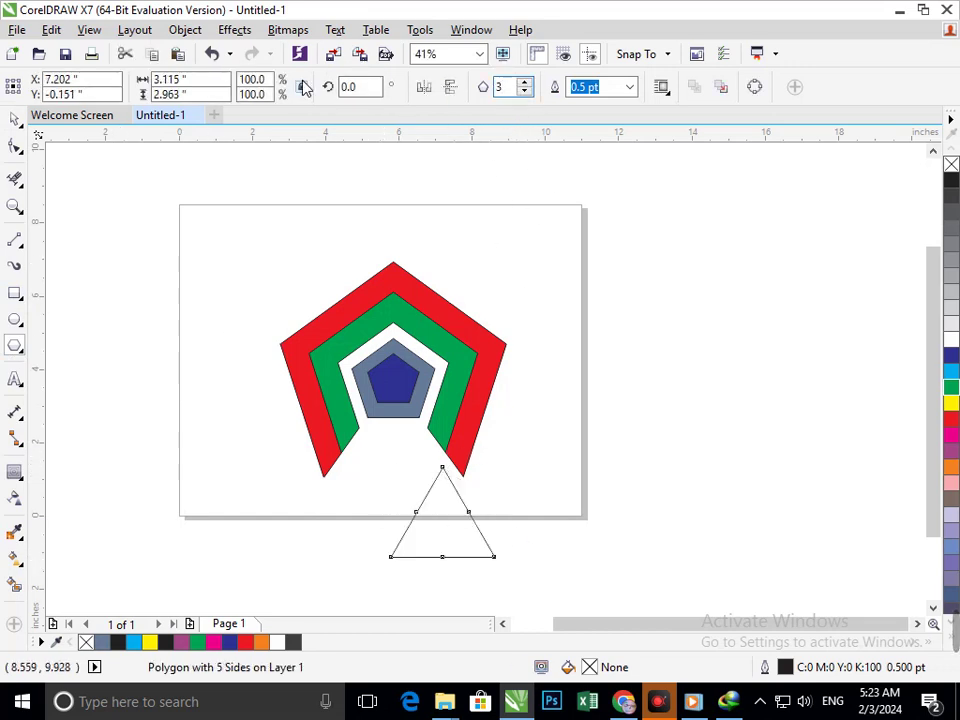
# Move the triangle centrally beneath the small pentagon and widen it to about 6.05 inches.
pyautogui.click(14, 118)
pyautogui.click(403, 514)
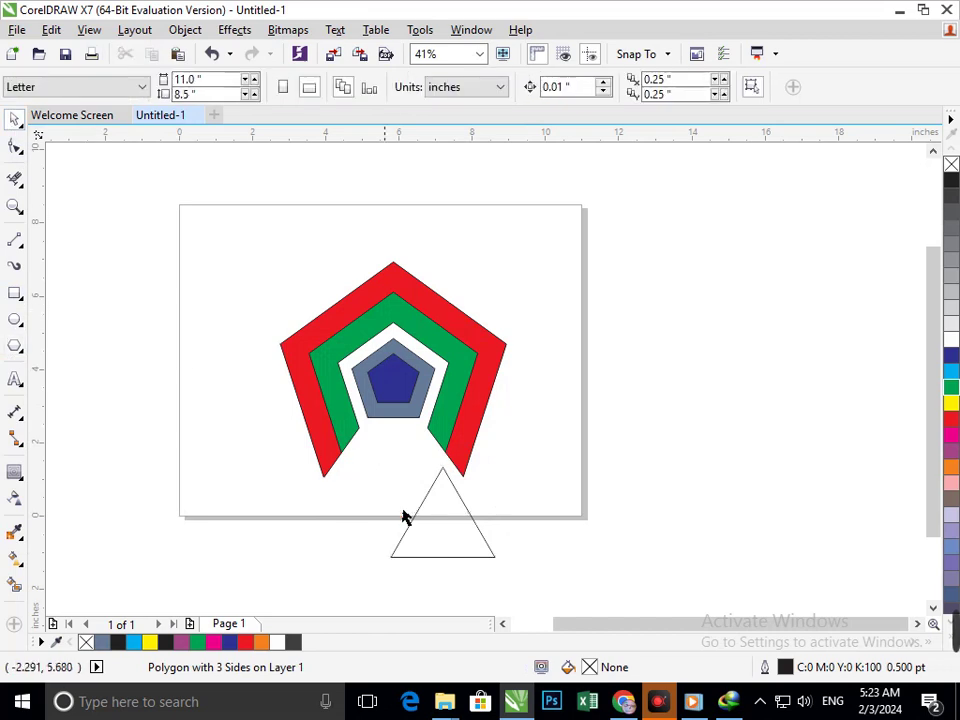
pyautogui.moveTo(448, 536); pyautogui.dragTo(441, 510)
pyautogui.click(483, 473)
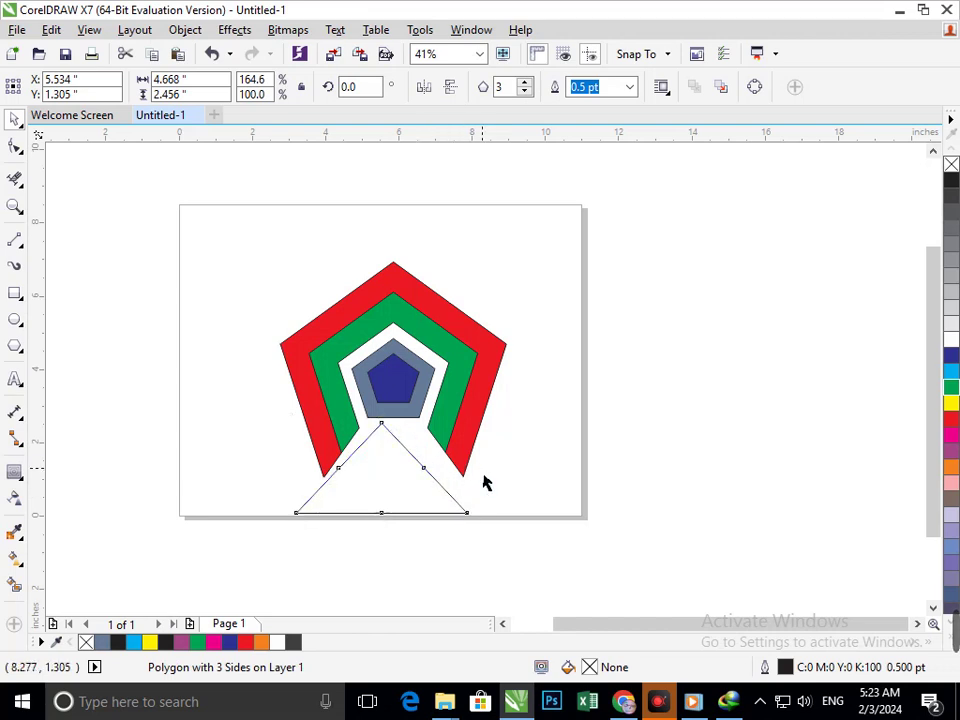
pyautogui.click(431, 495)
pyautogui.moveTo(475, 468); pyautogui.dragTo(517, 494)
pyautogui.moveTo(394, 514)
pyautogui.mouseDown()
pyautogui.moveTo(414, 519)
pyautogui.moveTo(401, 519)
pyautogui.mouseUp()
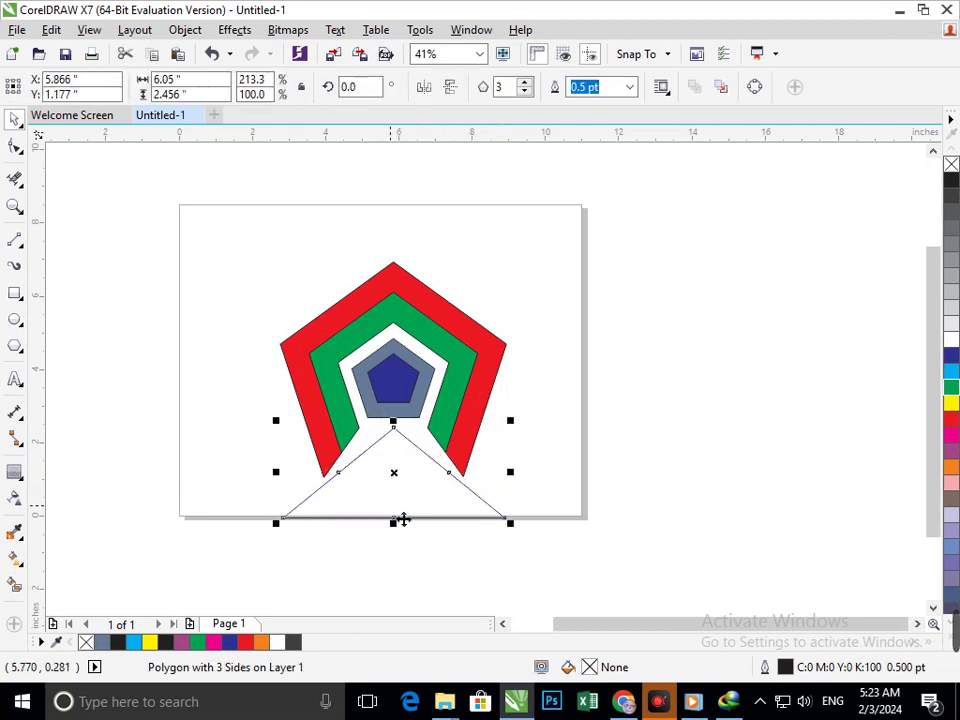
# Convert the triangle to curves and delete the midpoint nodes of its two slanted sides.
pyautogui.hotkey('ctrl', 'q')
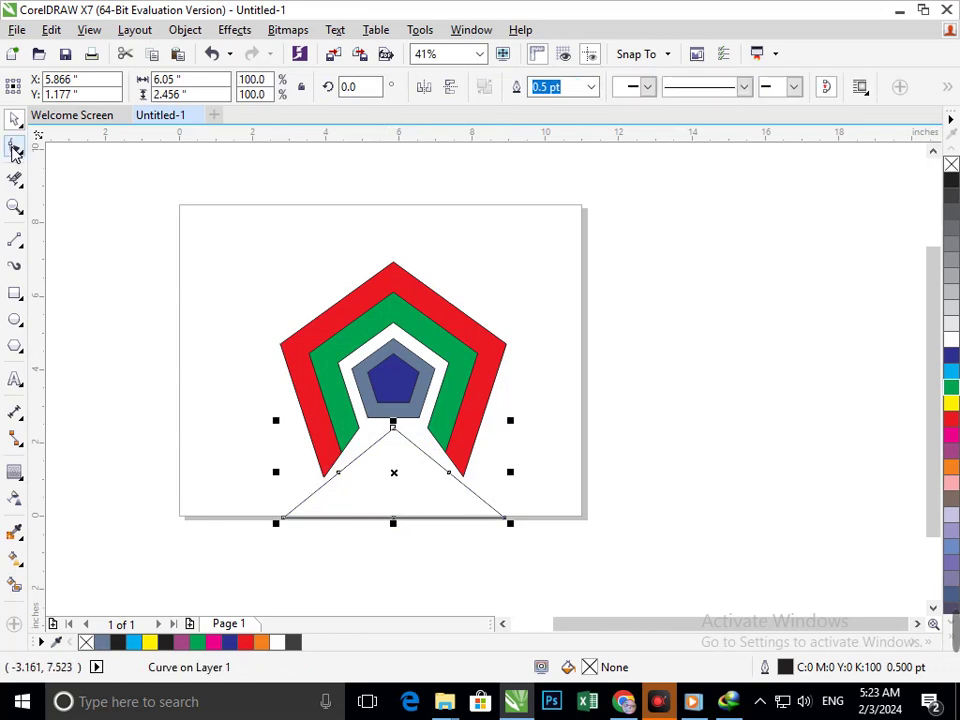
pyautogui.click(14, 148)
pyautogui.moveTo(470, 489); pyautogui.dragTo(467, 486)
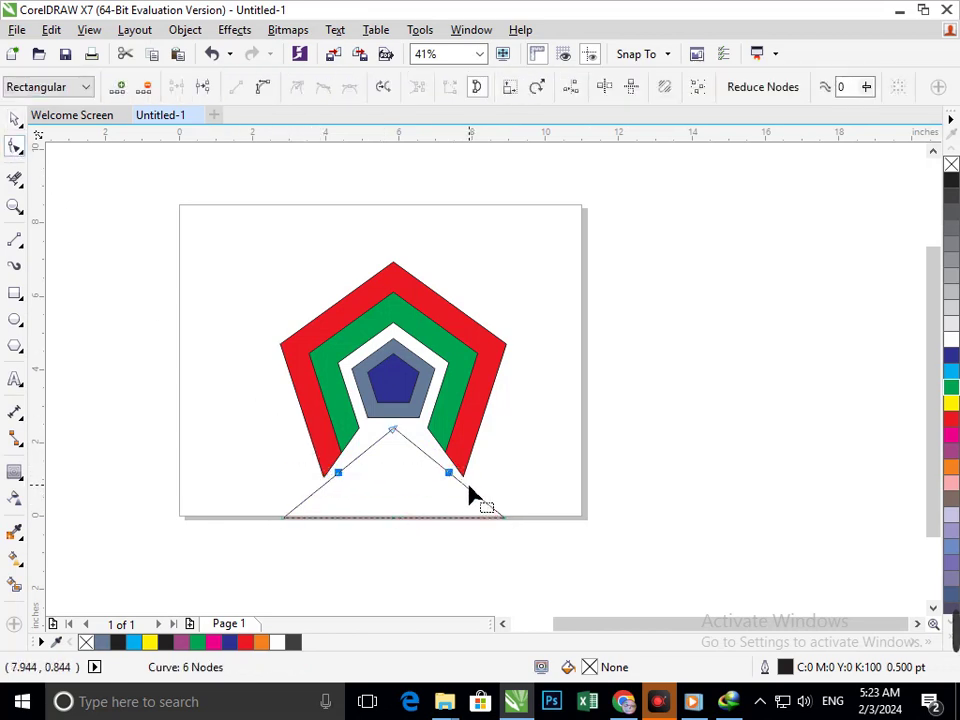
pyautogui.press('Delete')
# Shift the triangle's apex to beneath the small pentagon's lower-left corner and move both base corners inward.
pyautogui.moveTo(394, 436); pyautogui.dragTo(370, 434)
pyautogui.moveTo(289, 527); pyautogui.dragTo(309, 528)
pyautogui.moveTo(503, 528)
pyautogui.mouseDown()
pyautogui.moveTo(478, 528)
pyautogui.moveTo(497, 522)
pyautogui.mouseUp()
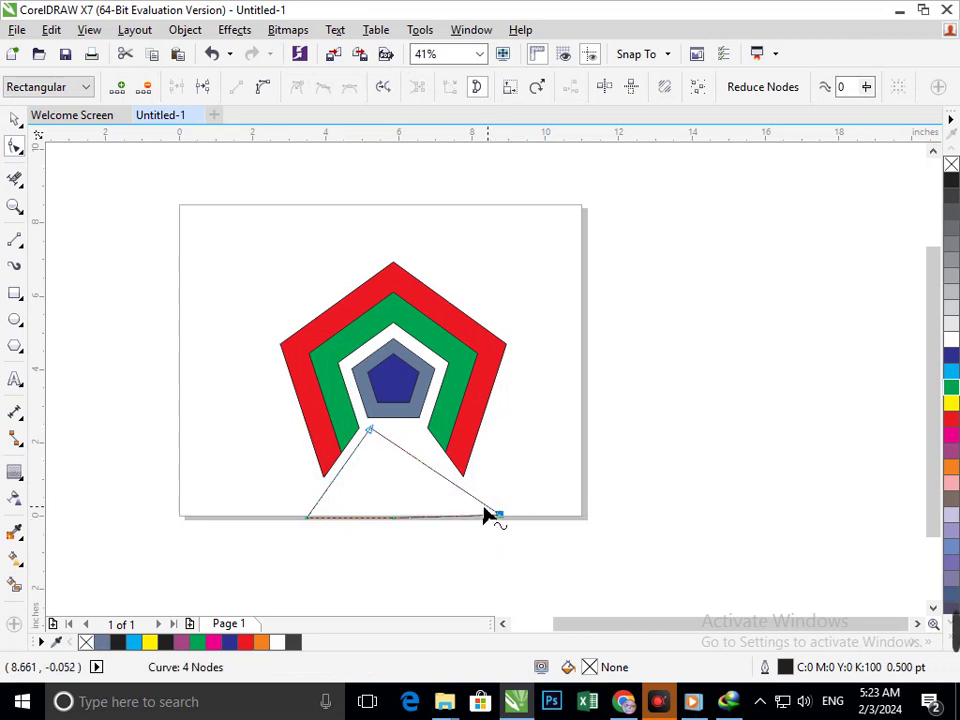
pyautogui.moveTo(372, 443)
pyautogui.mouseDown()
pyautogui.moveTo(414, 446)
pyautogui.moveTo(376, 437)
pyautogui.mouseUp()
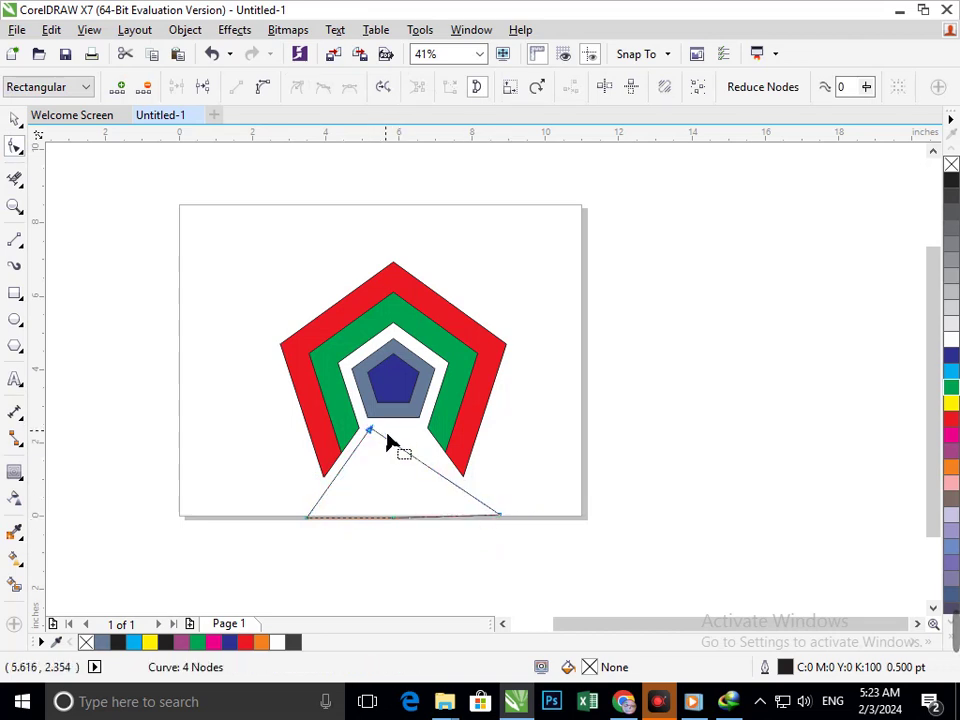
pyautogui.moveTo(497, 521)
pyautogui.mouseDown()
pyautogui.moveTo(476, 518)
pyautogui.moveTo(486, 517)
pyautogui.mouseUp()
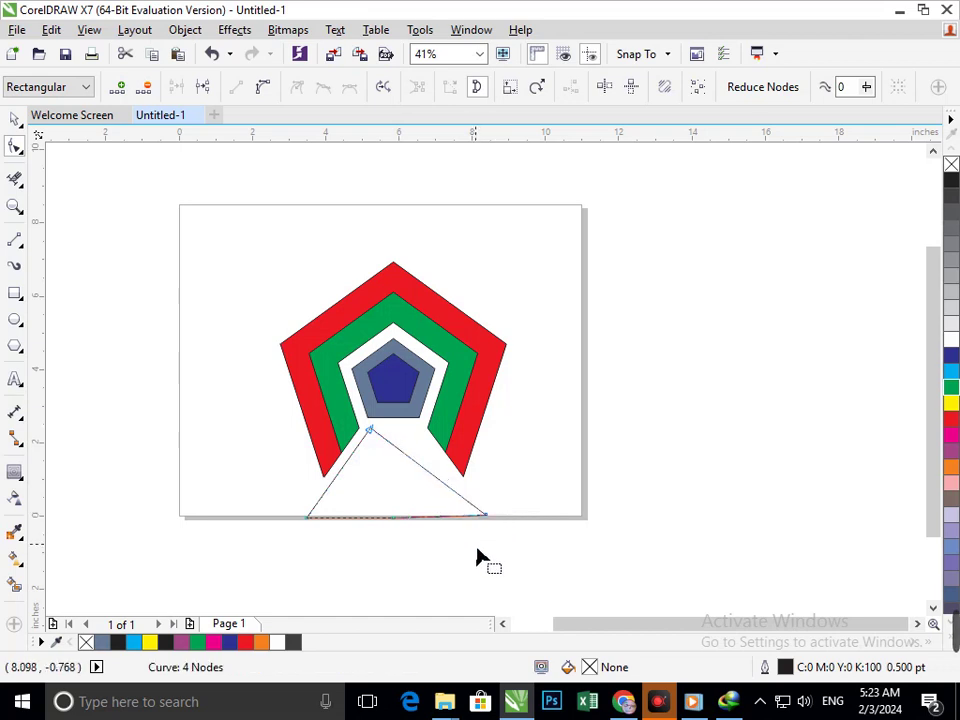
# Add a node beside the triangle's apex and move it right, level with the apex, to form a flat-topped trapezoid.
pyautogui.doubleClick(370, 432)
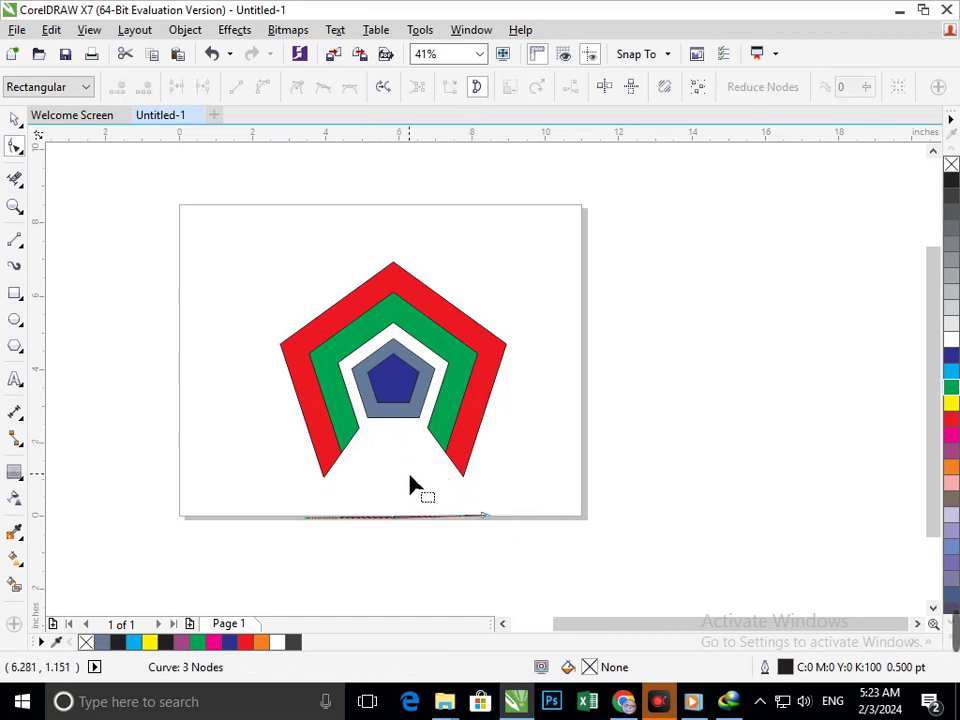
pyautogui.hotkey('ctrl', 'z')
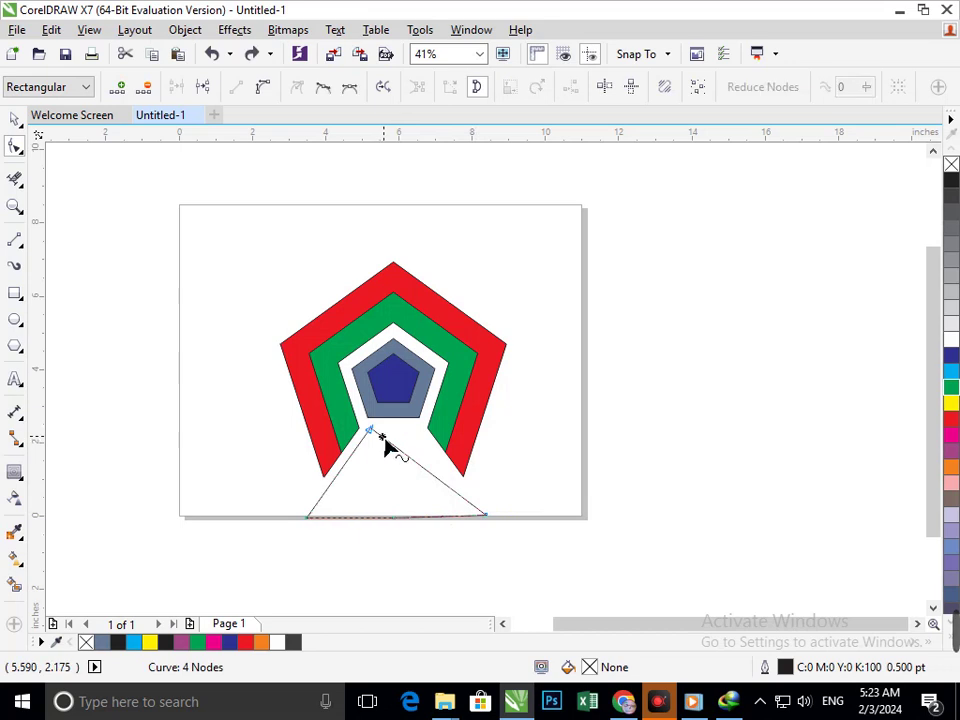
pyautogui.doubleClick(384, 441)
pyautogui.moveTo(384, 441); pyautogui.dragTo(416, 432)
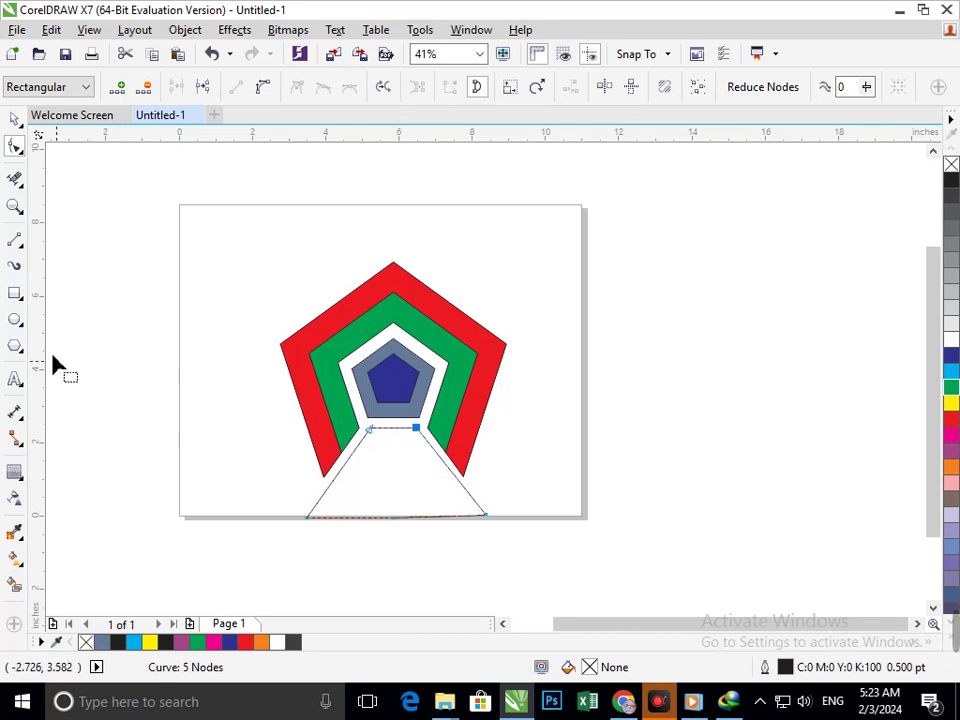
pyautogui.click(14, 119)
pyautogui.click(89, 336)
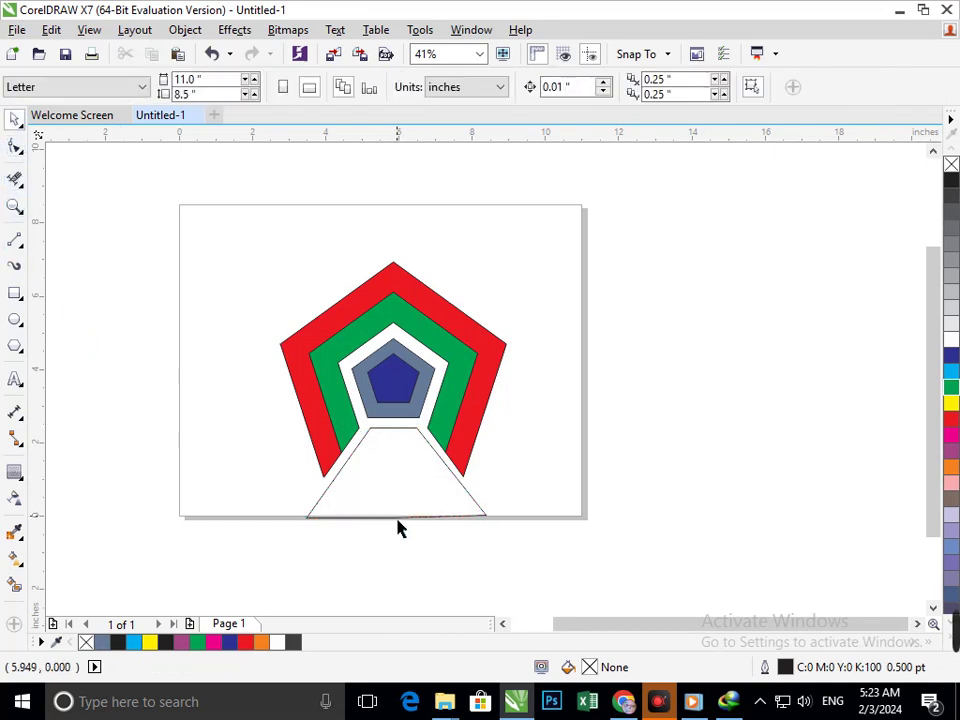
# Apply an inside contour to the trapezoid and reduce it to 1 step.
pyautogui.click(396, 517)
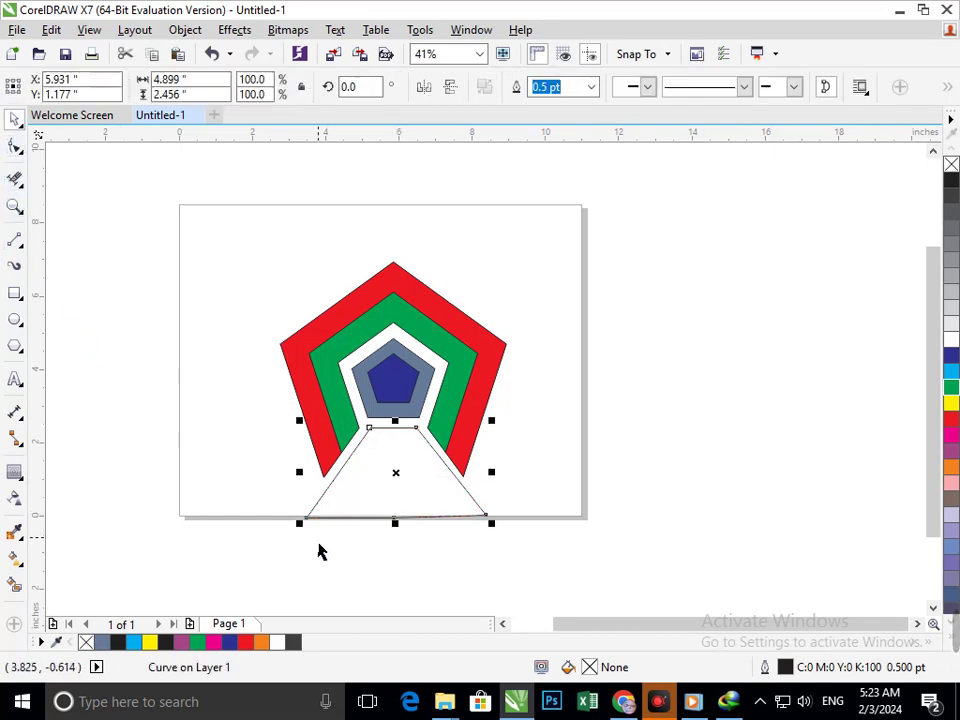
pyautogui.moveTo(313, 542); pyautogui.dragTo(212, 557)
pyautogui.hotkey('ctrl', 'z')
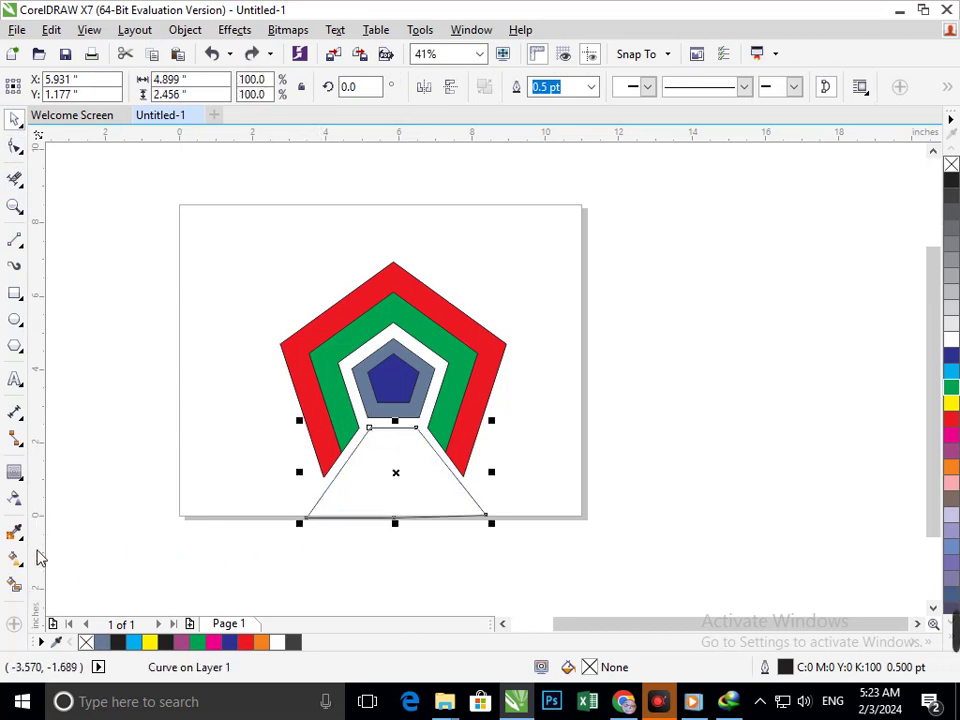
pyautogui.click(16, 476)
pyautogui.click(62, 491)
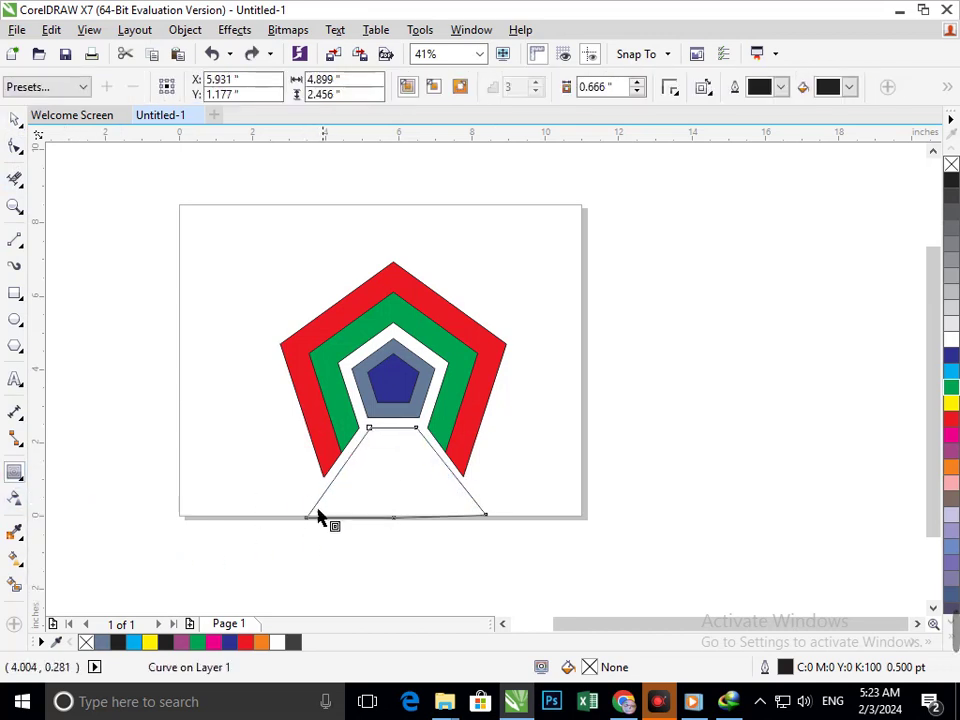
pyautogui.moveTo(311, 519); pyautogui.dragTo(332, 512)
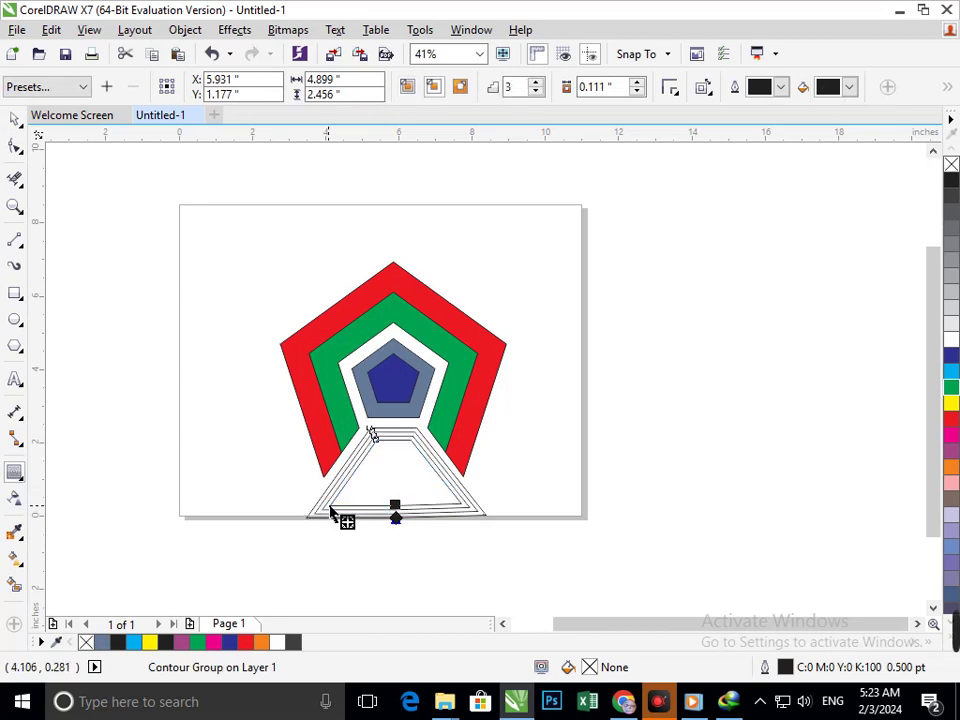
pyautogui.click(538, 93)
pyautogui.click(538, 93)
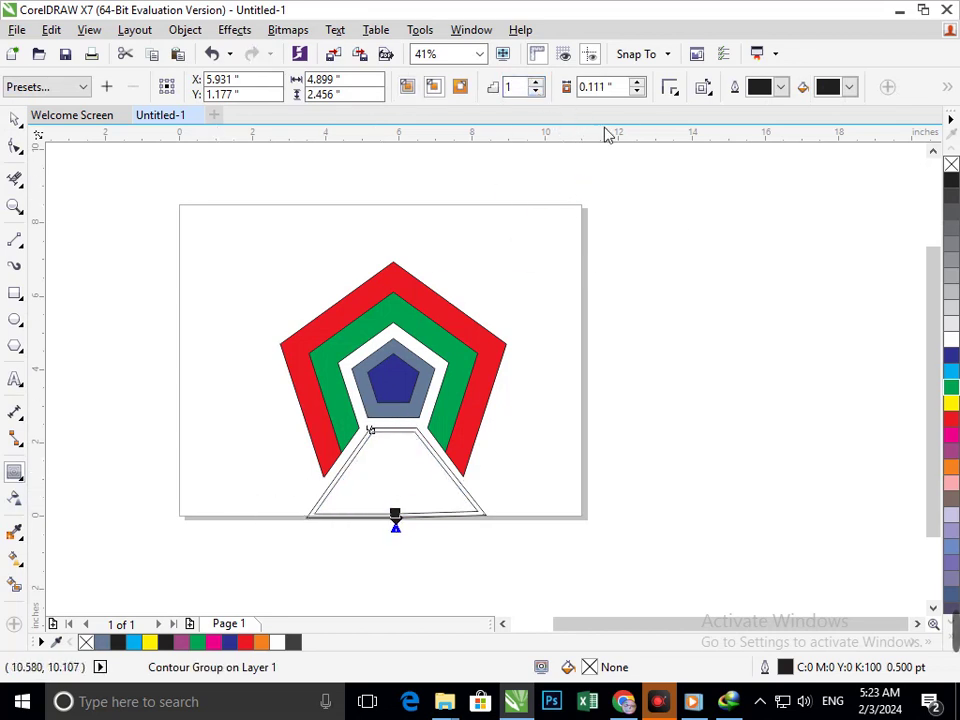
# Increase the trapezoid's contour offset to about 0.36 inches and deselect the shape.
pyautogui.click(637, 84)
pyautogui.click(637, 84)
pyautogui.click(637, 84)
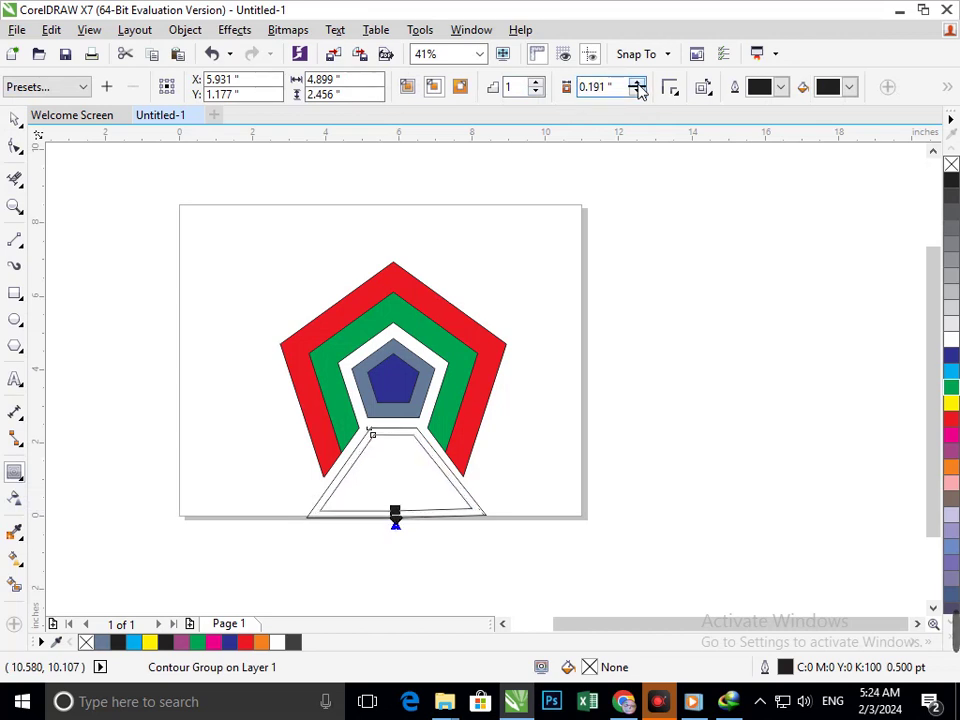
pyautogui.click(637, 84)
pyautogui.click(637, 84)
pyautogui.click(637, 84)
pyautogui.click(637, 84)
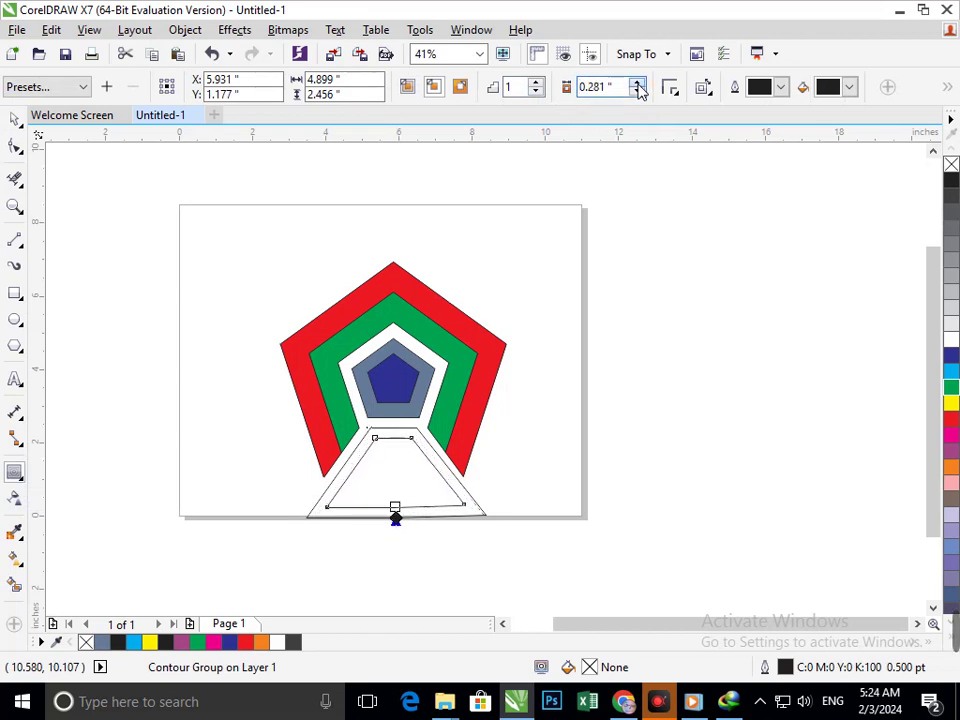
pyautogui.click(637, 84)
pyautogui.click(637, 84)
pyautogui.click(637, 84)
pyautogui.click(637, 84)
pyautogui.click(637, 84)
pyautogui.click(637, 84)
pyautogui.click(637, 84)
pyautogui.click(637, 84)
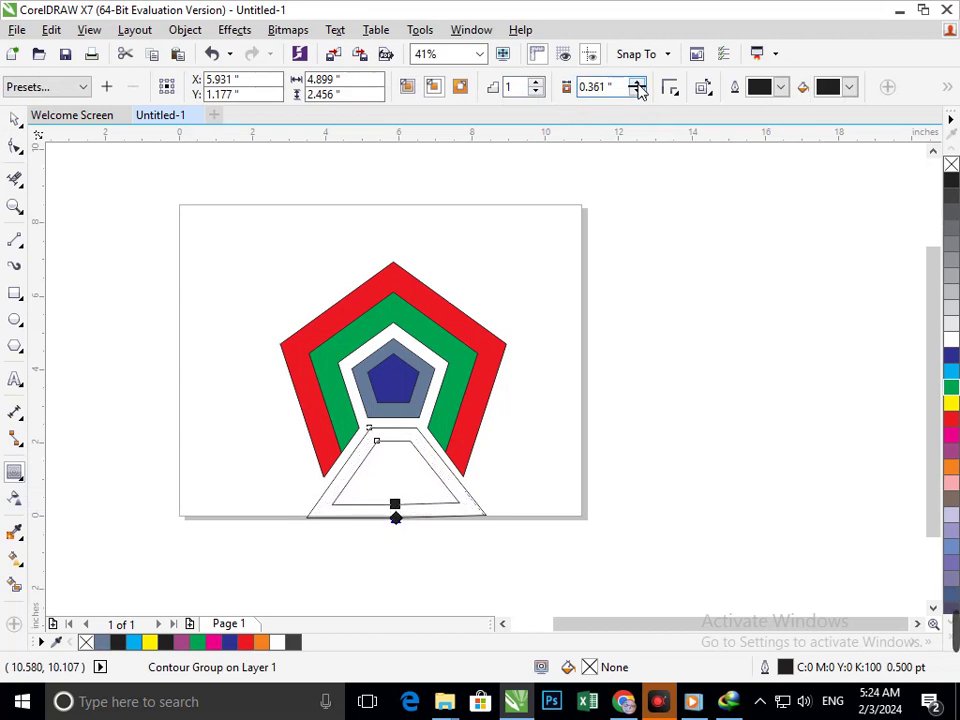
pyautogui.click(637, 84)
pyautogui.click(13, 120)
pyautogui.click(189, 497)
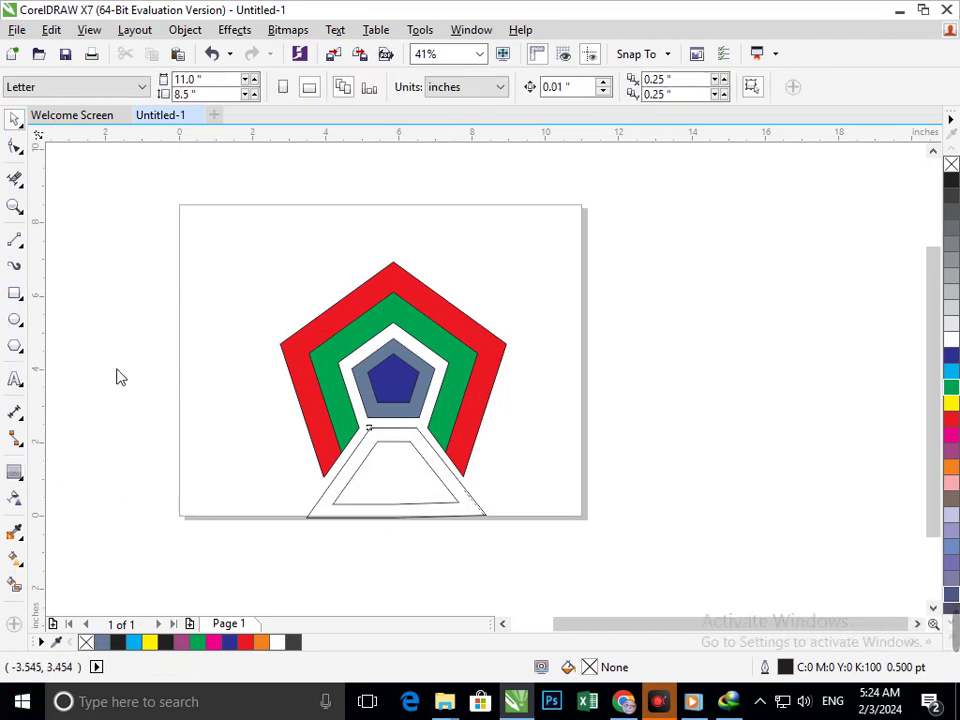
# Draw a rectangle across the trapezoid's lower part, about 5.5 by 0.73 inches, with its top level with the bands' lower tips.
pyautogui.press('F6')
pyautogui.moveTo(343, 508); pyautogui.dragTo(491, 483)
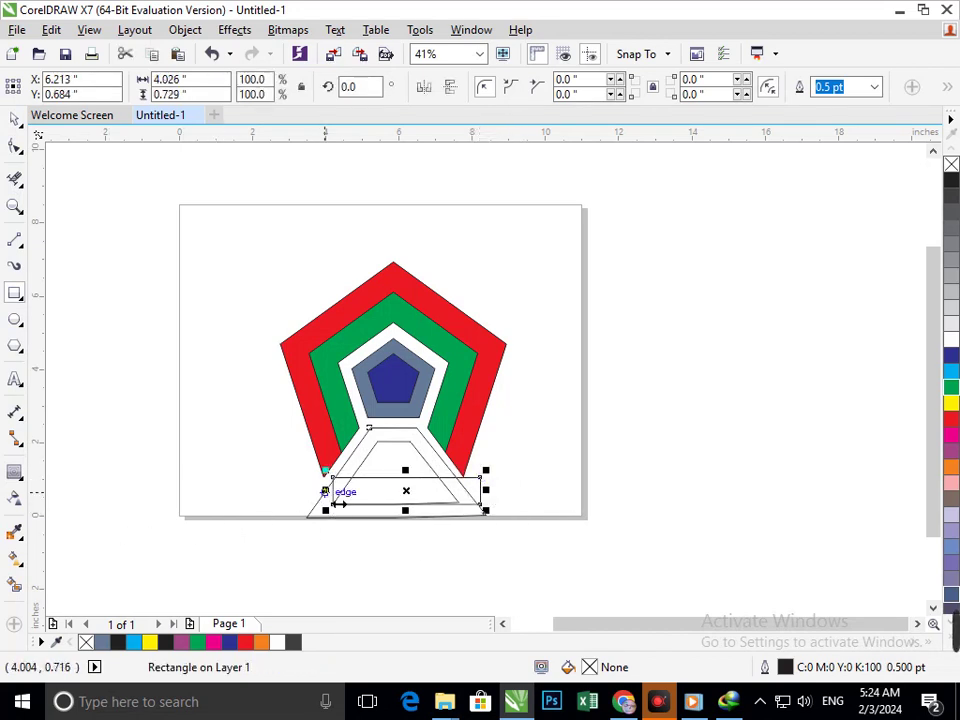
pyautogui.moveTo(333, 491); pyautogui.dragTo(278, 500)
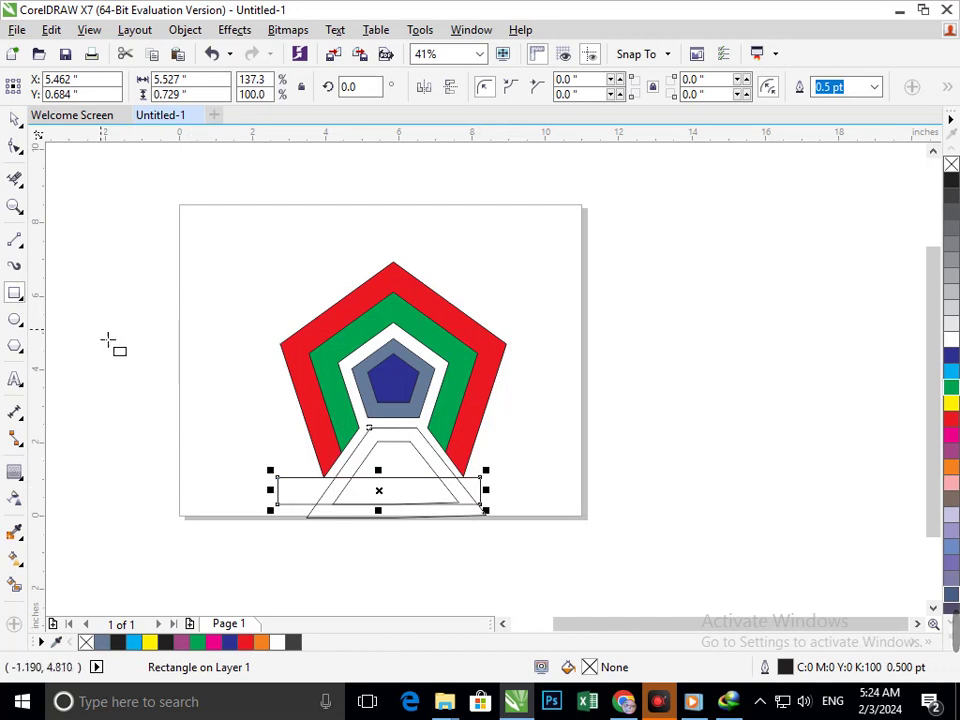
# Remove the rectangle's ends that overhang both sides of the trapezoid, using virtual segment deletion.
pyautogui.click(14, 180)
pyautogui.click(308, 479)
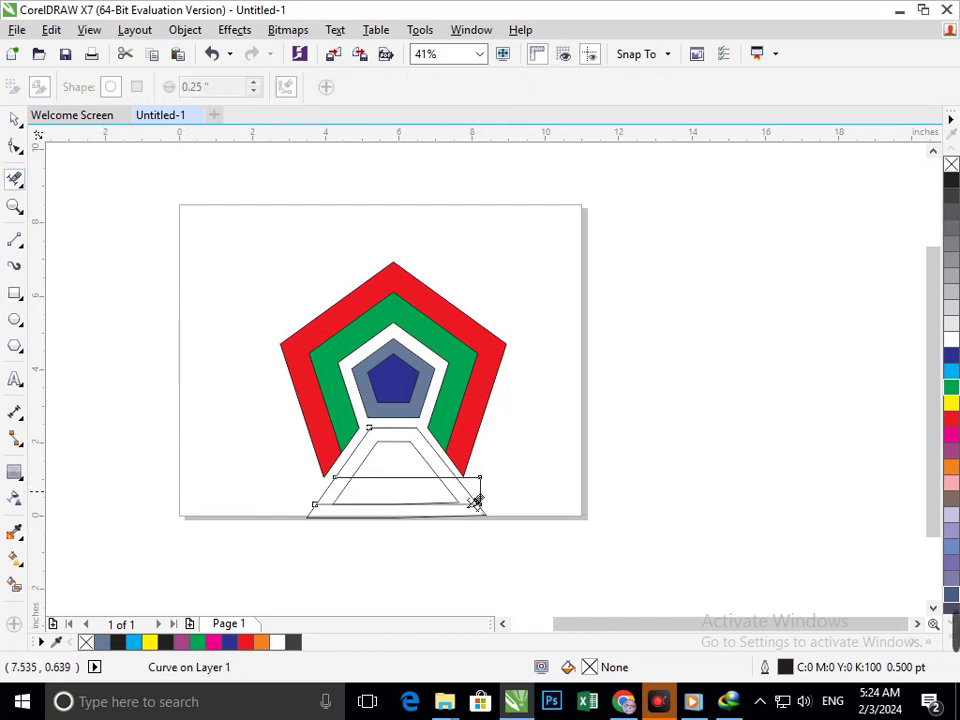
pyautogui.moveTo(480, 477); pyautogui.dragTo(503, 495)
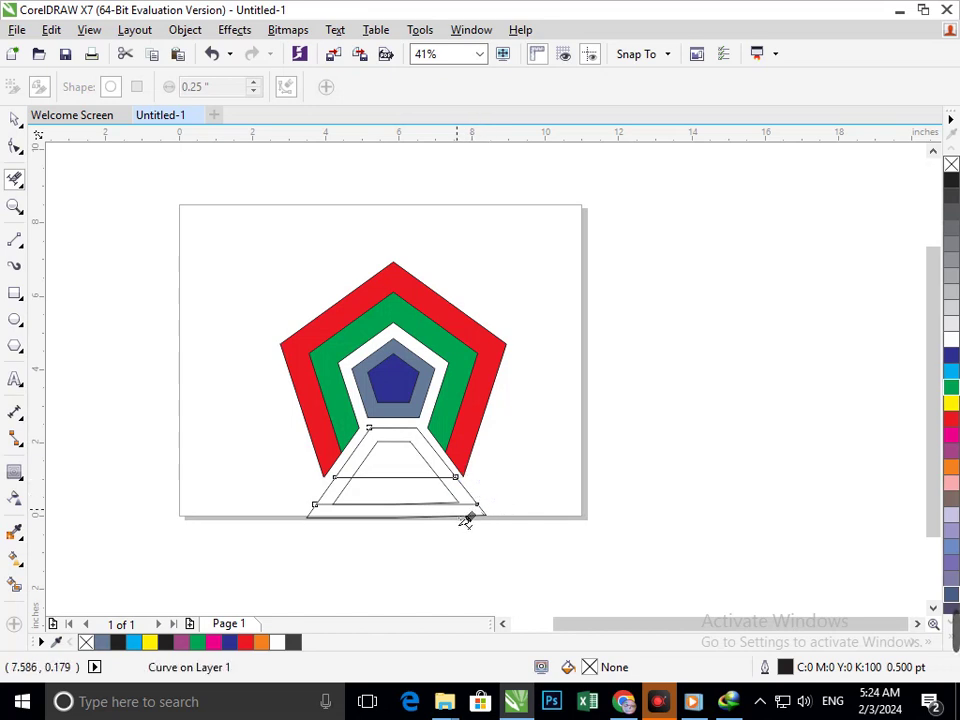
# Break the trapezoid's contour group apart into separate curves.
pyautogui.press('F2')
pyautogui.moveTo(266, 454); pyautogui.dragTo(592, 580)
pyautogui.moveTo(234, 311); pyautogui.dragTo(169, 336)
pyautogui.click(18, 119)
pyautogui.hotkey('ctrl', 'z')
pyautogui.click(185, 30)
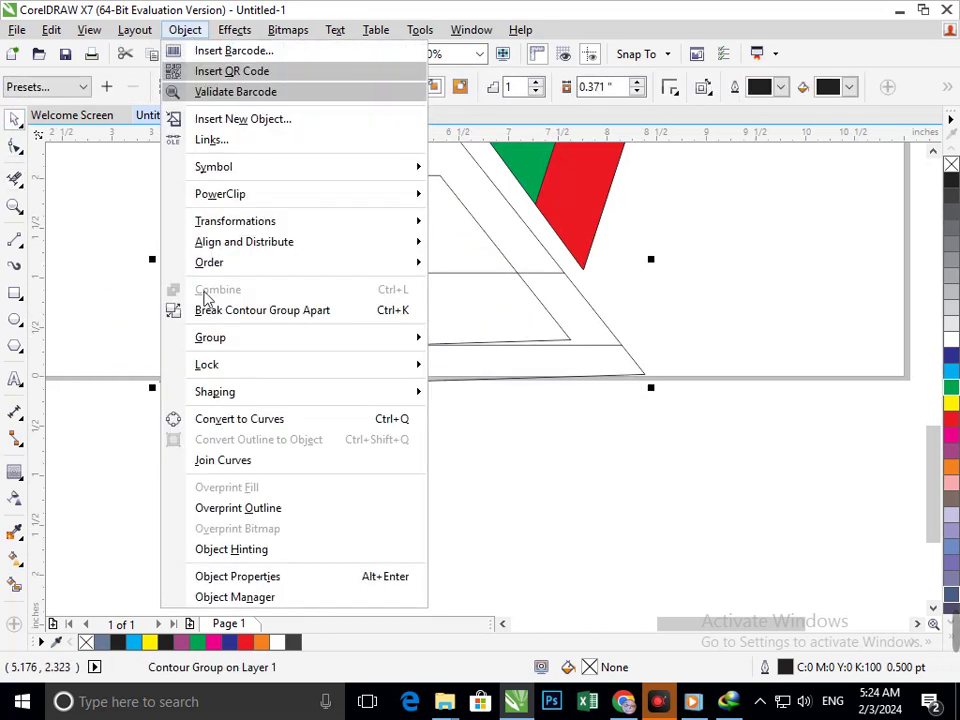
pyautogui.click(189, 311)
# Remove the inner trapezoid's lower side segments below the dividing line with virtual segment deletion, and deselect.
pyautogui.click(15, 179)
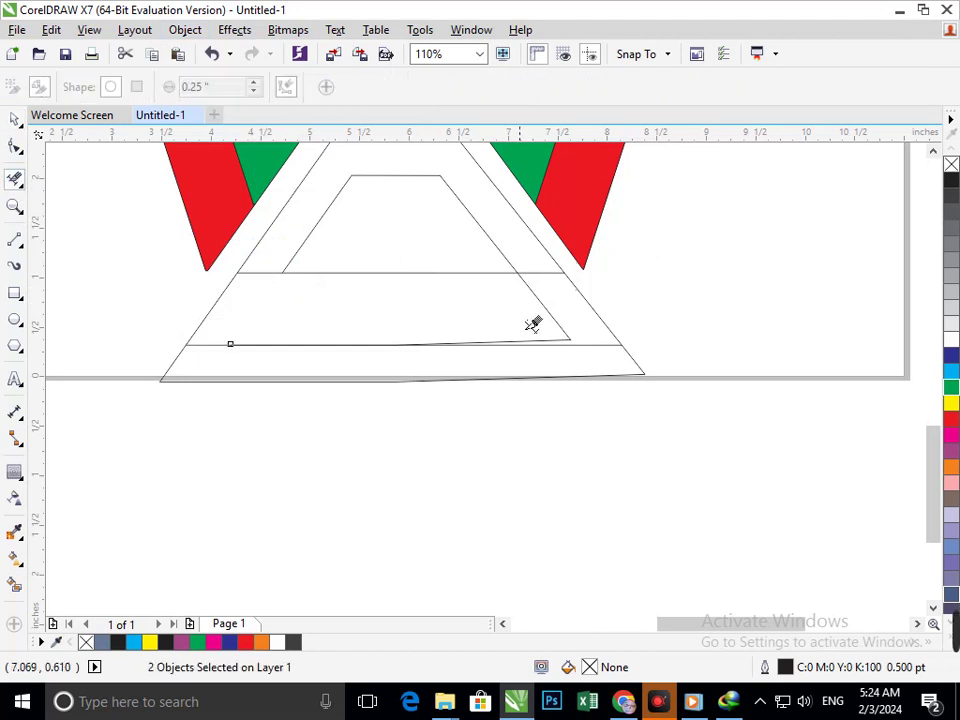
pyautogui.moveTo(373, 296); pyautogui.dragTo(478, 381)
pyautogui.press('F3')
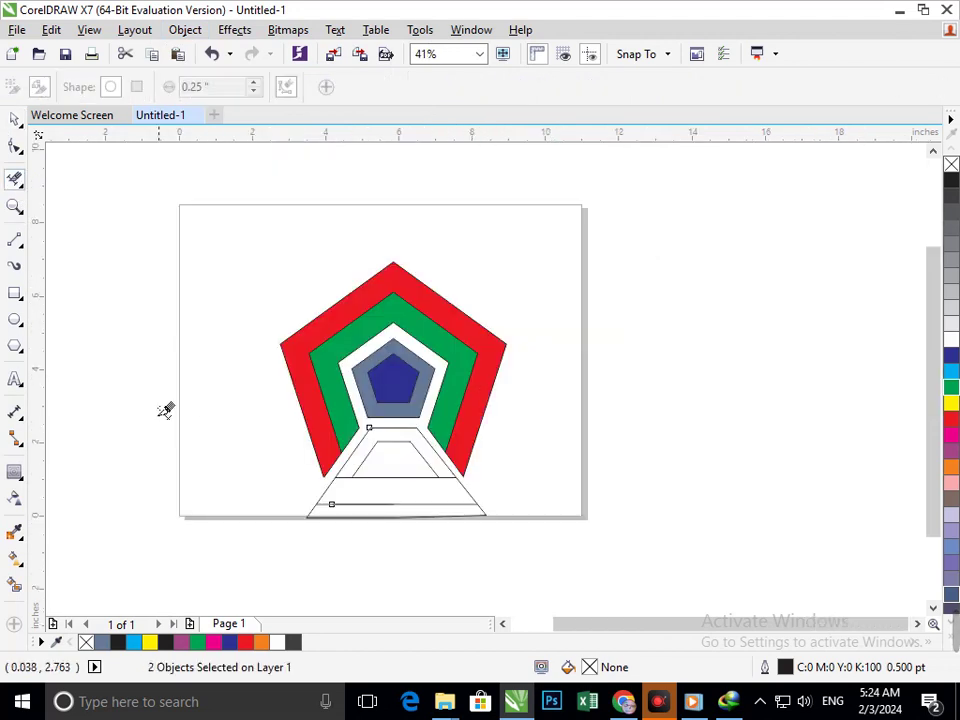
pyautogui.click(15, 119)
pyautogui.click(395, 580)
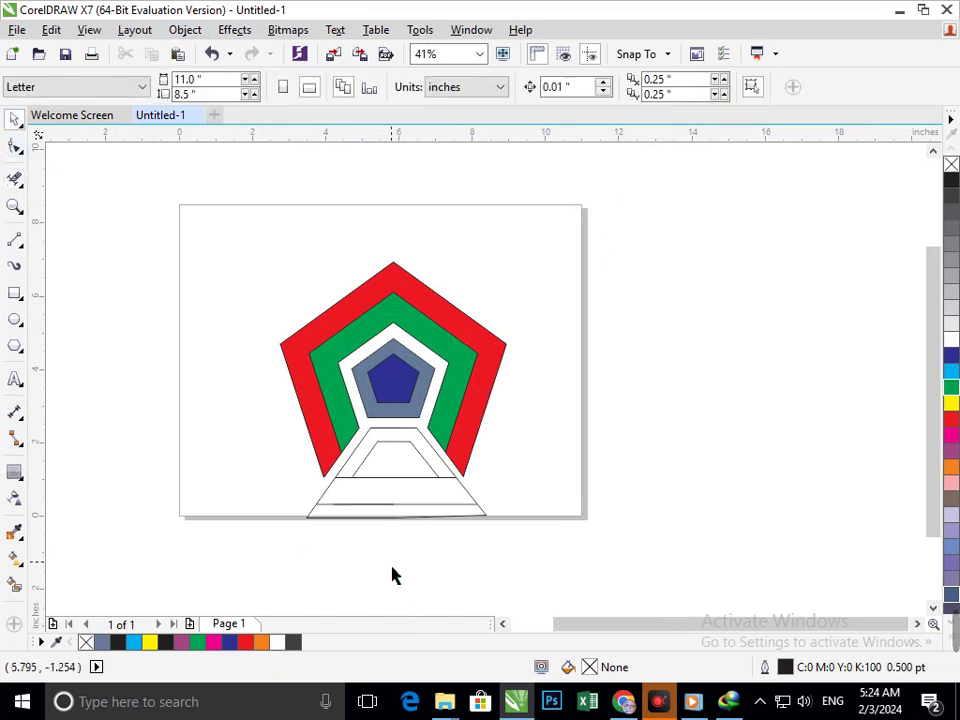
# Smart-fill the base's three outer areas: blue-grey bottom strip, dark blue upper frame and purple middle band.
pyautogui.click(22, 588)
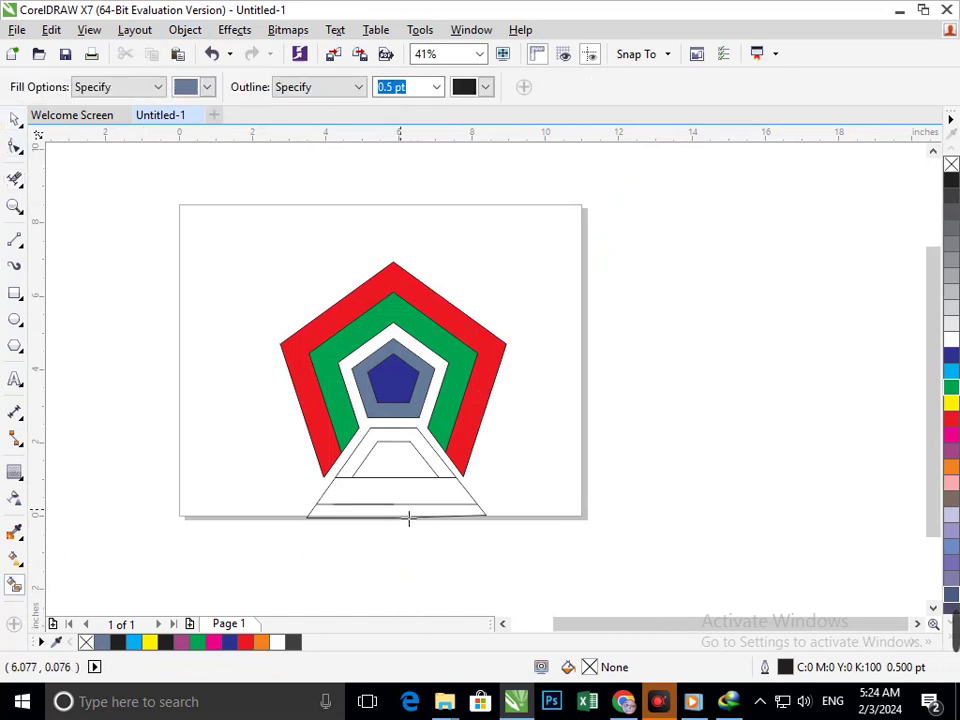
pyautogui.click(407, 513)
pyautogui.click(440, 466)
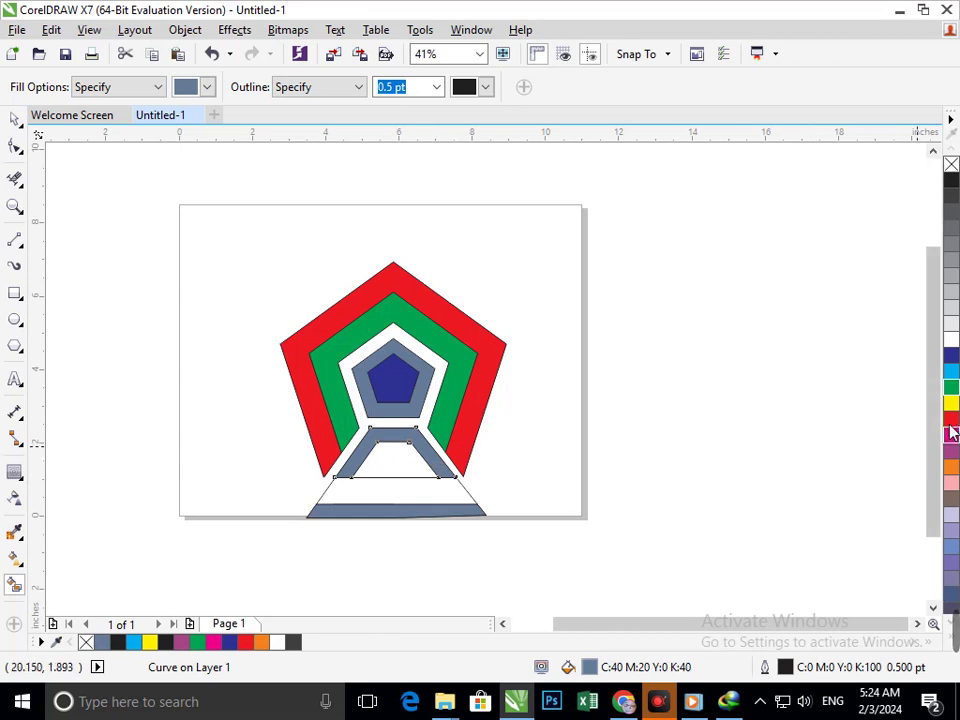
pyautogui.click(950, 358)
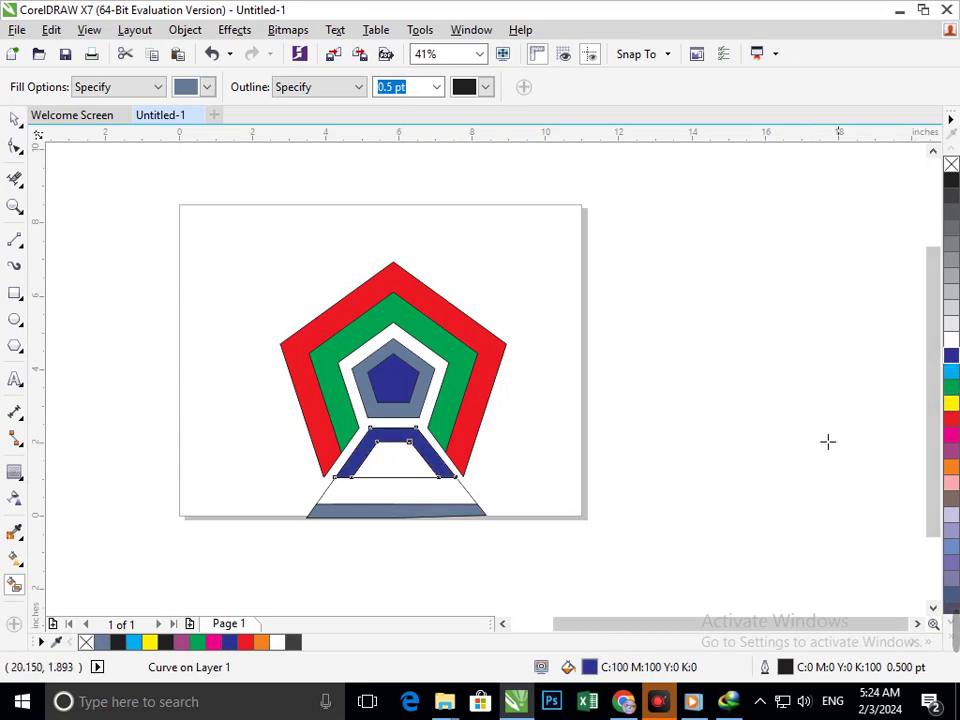
pyautogui.click(393, 500)
pyautogui.click(950, 452)
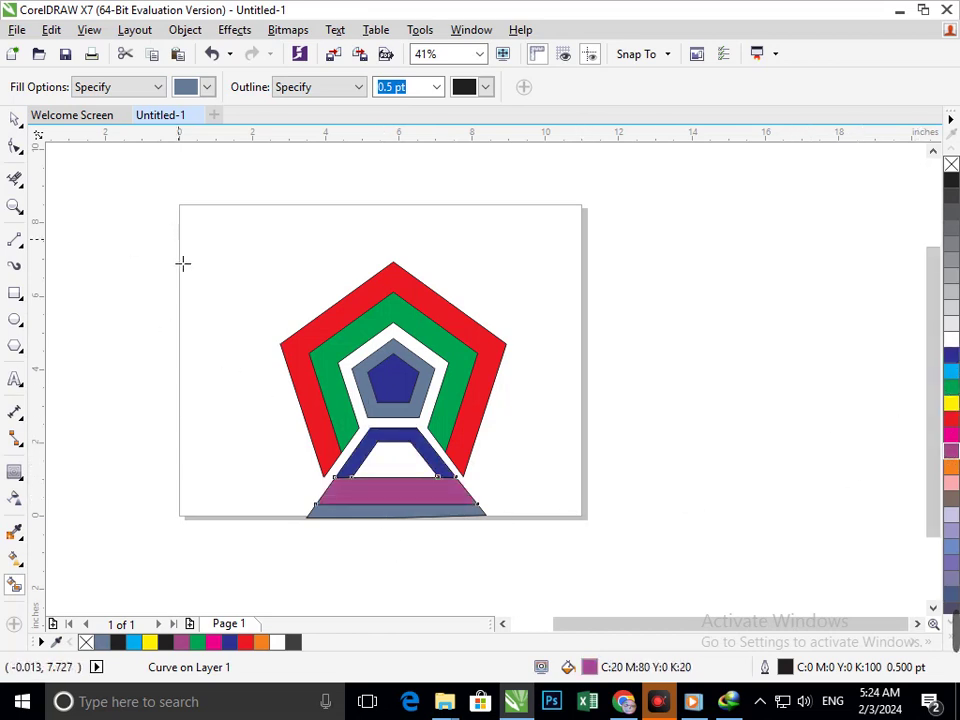
# Smart-fill the ring around the central pentagon and colour it dark blue.
pyautogui.click(410, 410)
pyautogui.click(951, 388)
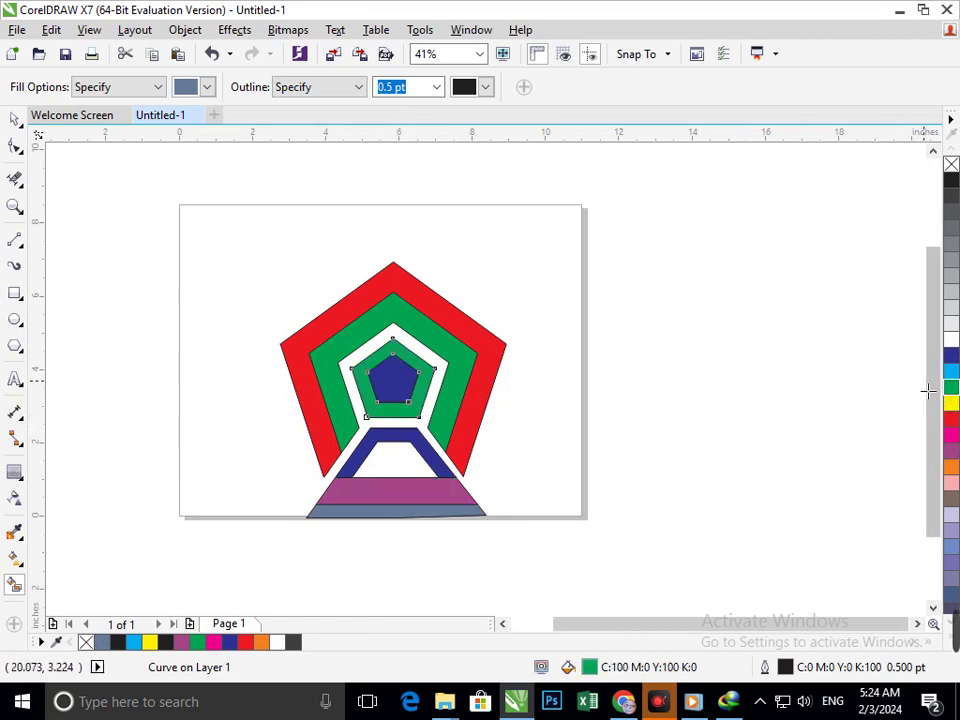
pyautogui.click(950, 359)
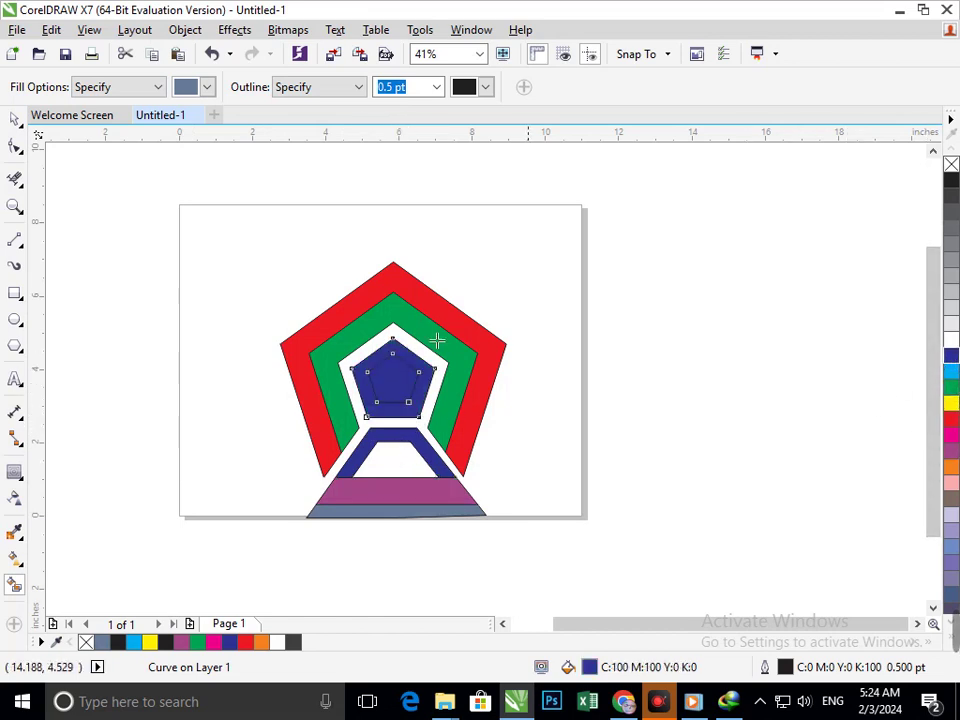
# Smart-fill the innermost pentagon, colour it yellow and deselect it.
pyautogui.hotkey('ctrl', 'z')
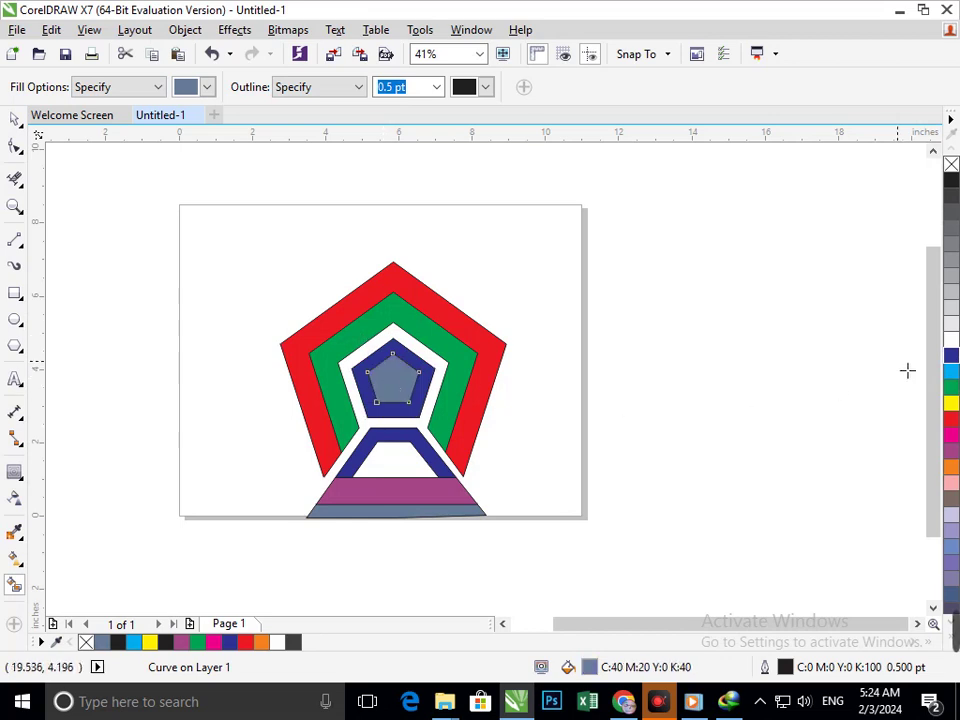
pyautogui.click(950, 341)
pyautogui.click(17, 118)
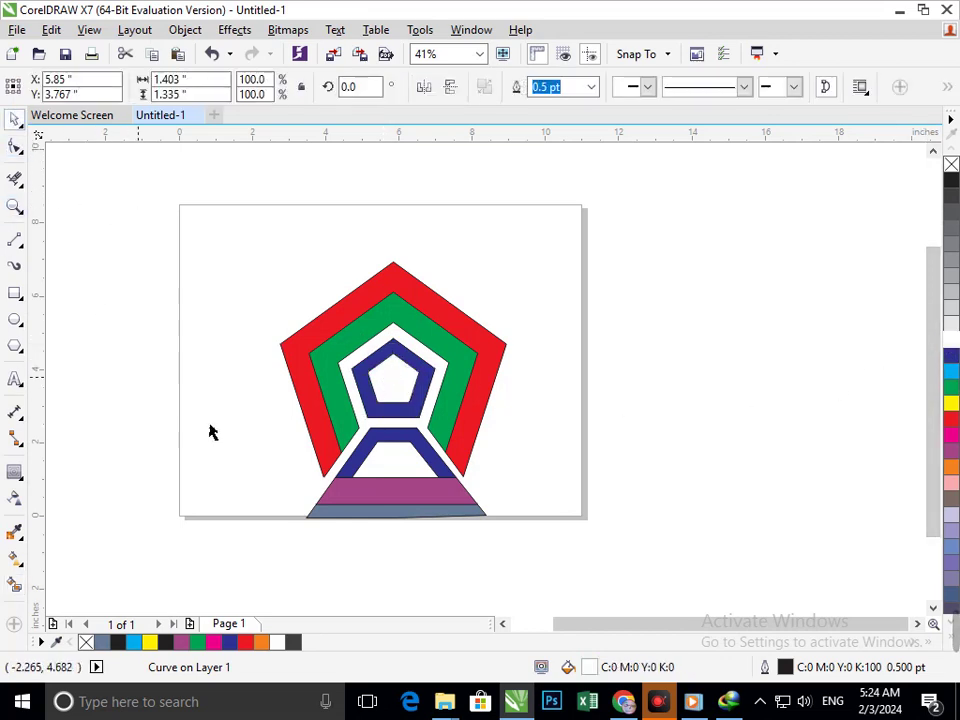
pyautogui.click(210, 431)
pyautogui.moveTo(426, 403); pyautogui.dragTo(348, 411)
pyautogui.hotkey('ctrl', 'z')
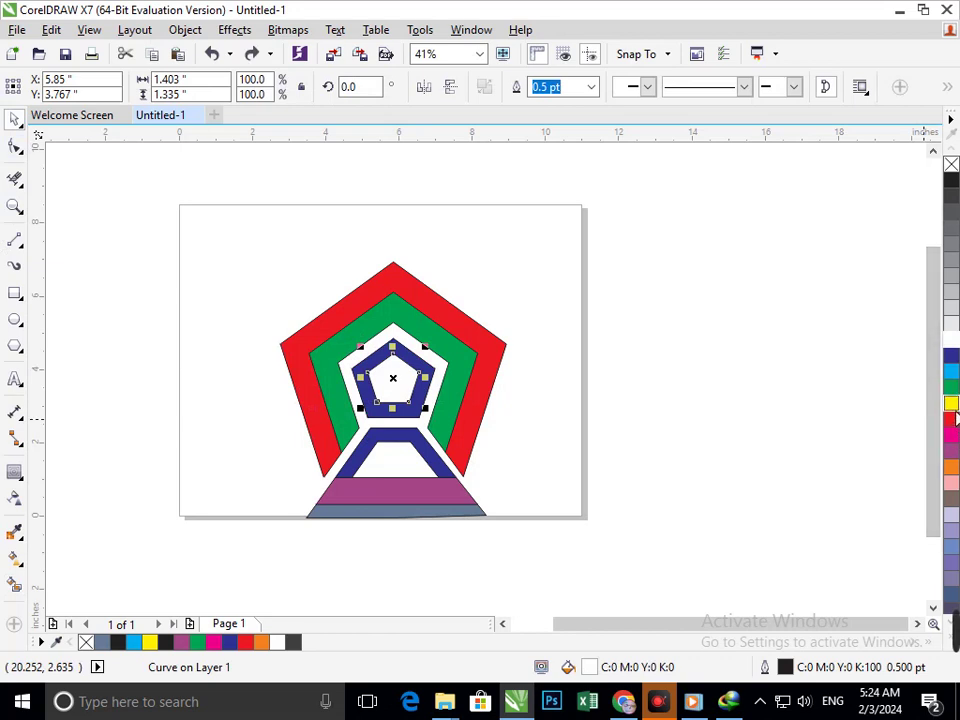
pyautogui.click(950, 403)
pyautogui.press('Escape')
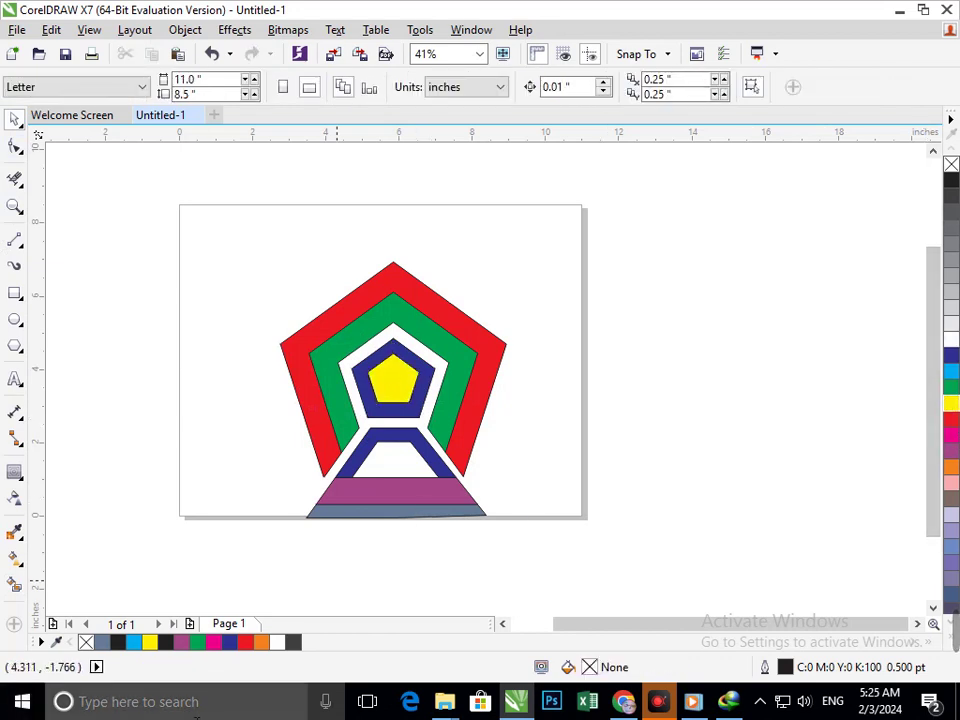
# Smart-fill the empty inner trapezoid of the base with blue-grey.
pyautogui.scroll(5, 396, 476)
pyautogui.scroll(-5, 401, 456)
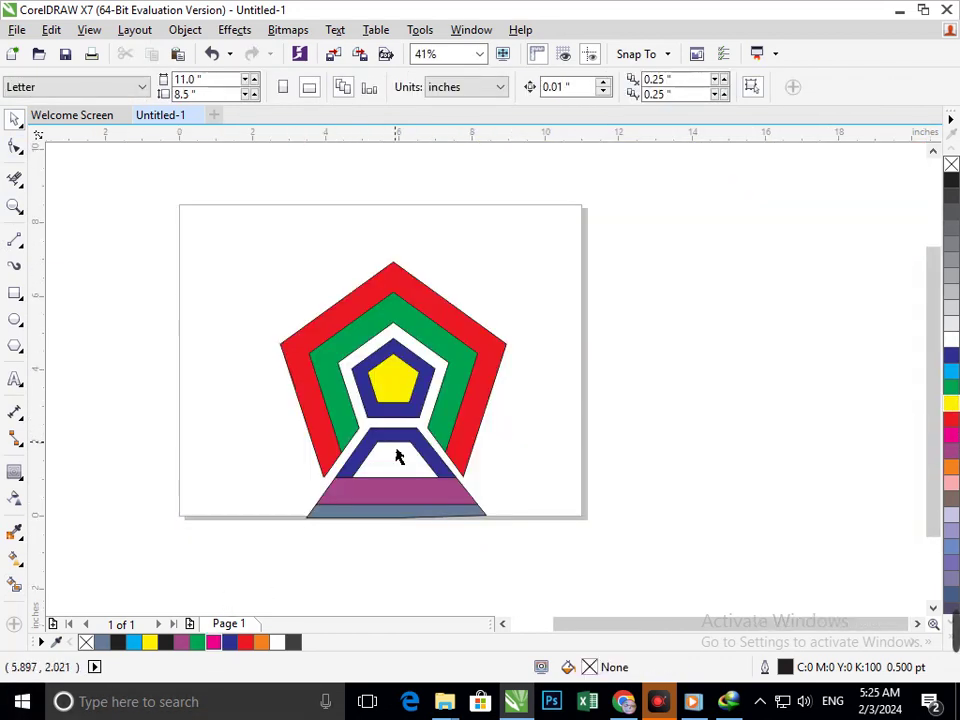
pyautogui.click(15, 585)
pyautogui.click(396, 458)
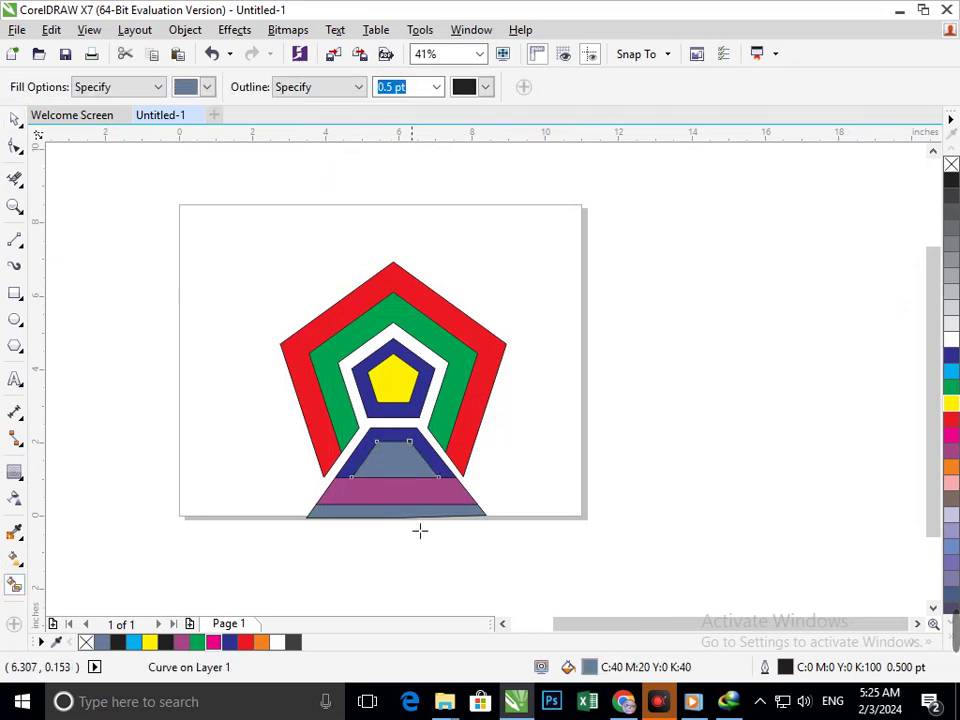
# Apply an elliptical fountain fill to the inner trapezoid, centred in its upper part and reaching past its lower edge.
pyautogui.scroll(4, 427, 527)
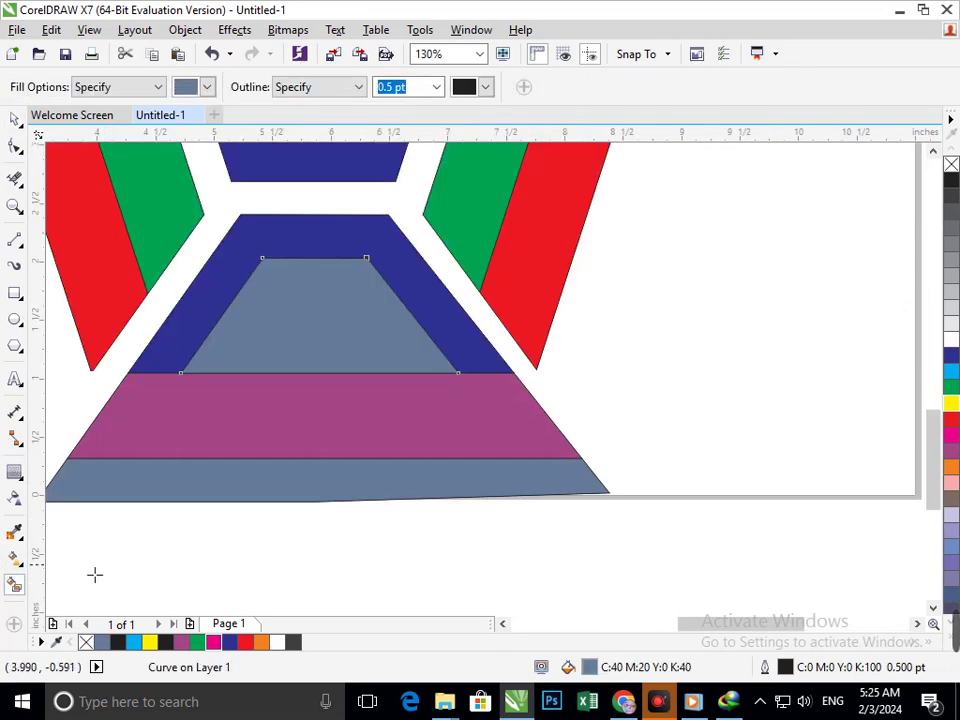
pyautogui.click(15, 558)
pyautogui.click(60, 555)
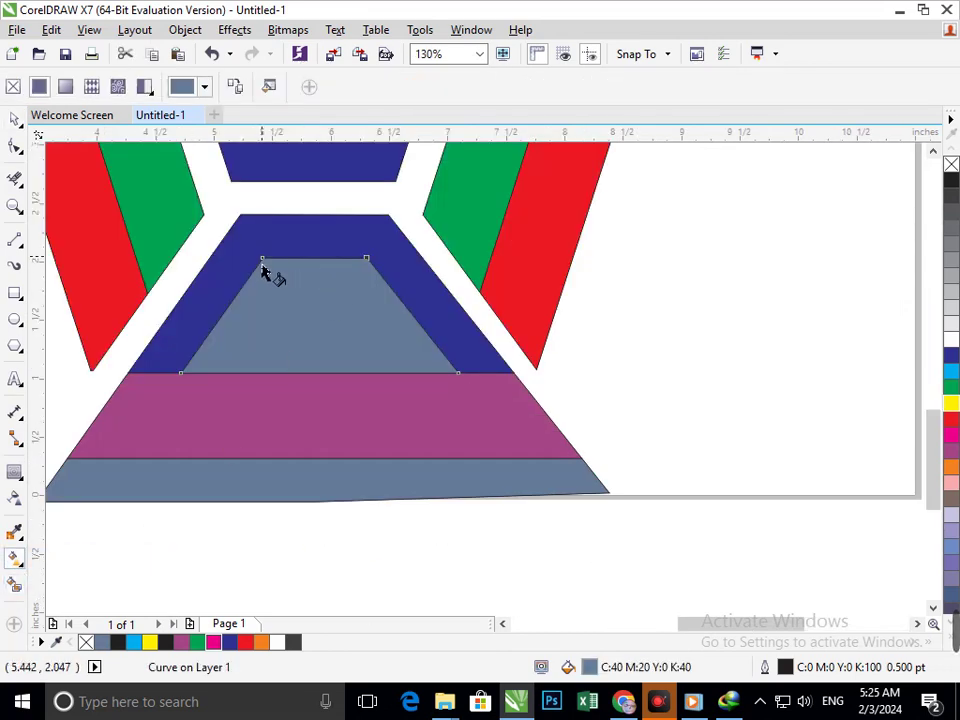
pyautogui.moveTo(266, 268); pyautogui.dragTo(400, 398)
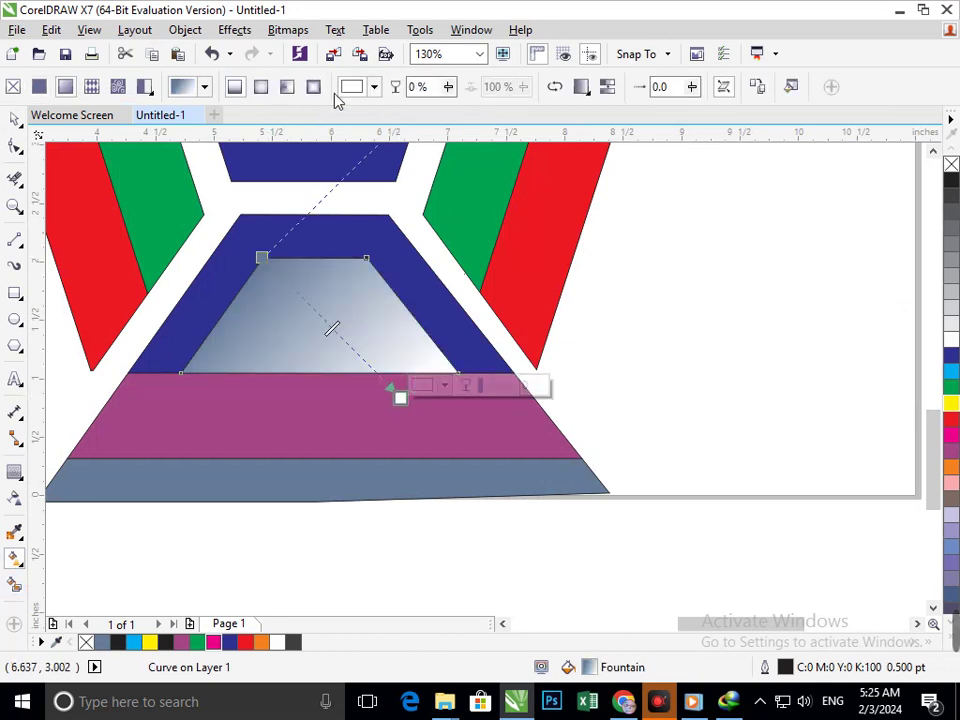
pyautogui.click(260, 88)
pyautogui.moveTo(333, 328); pyautogui.dragTo(305, 306)
pyautogui.moveTo(401, 400); pyautogui.dragTo(427, 430)
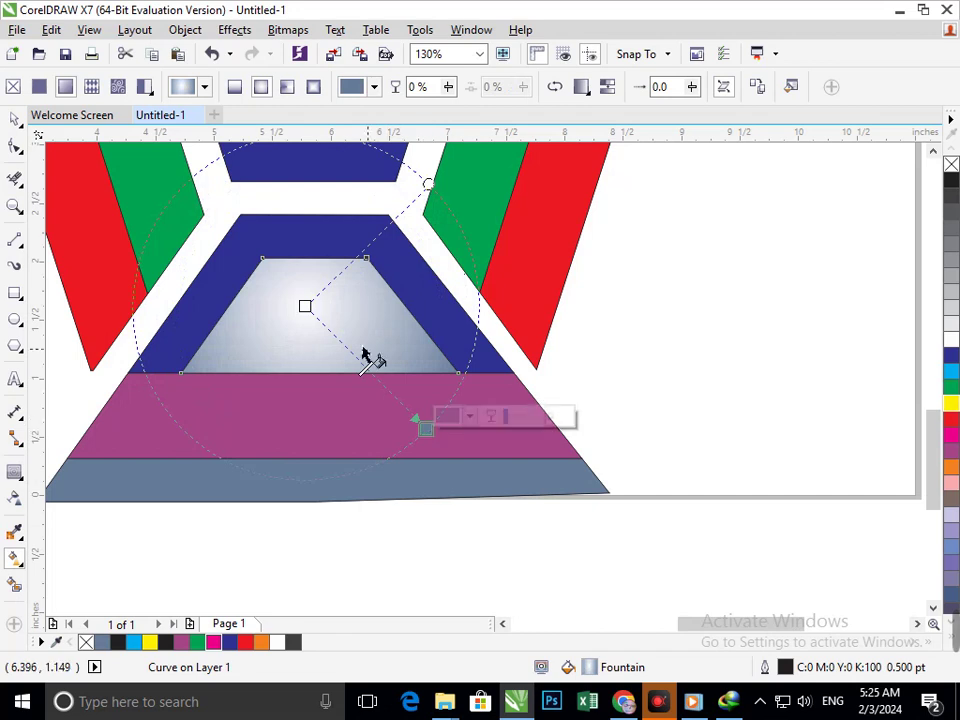
# Try red, blue and magenta as the centre colour of the inner trapezoid's fountain fill.
pyautogui.click(305, 306)
pyautogui.click(347, 293)
pyautogui.click(421, 380)
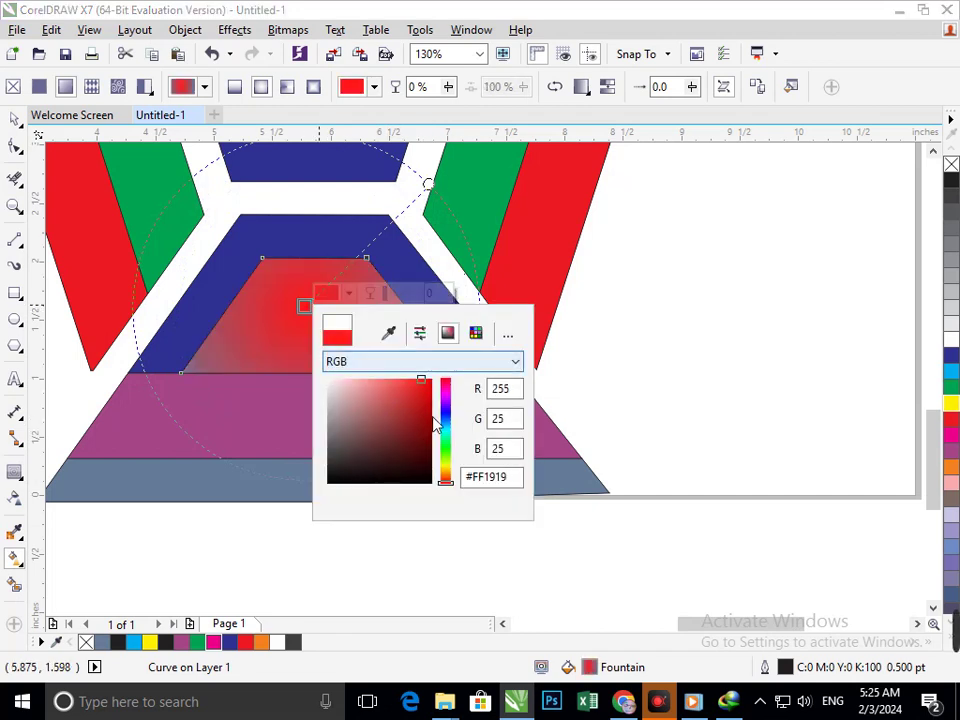
pyautogui.click(445, 439)
pyautogui.click(417, 380)
pyautogui.click(441, 420)
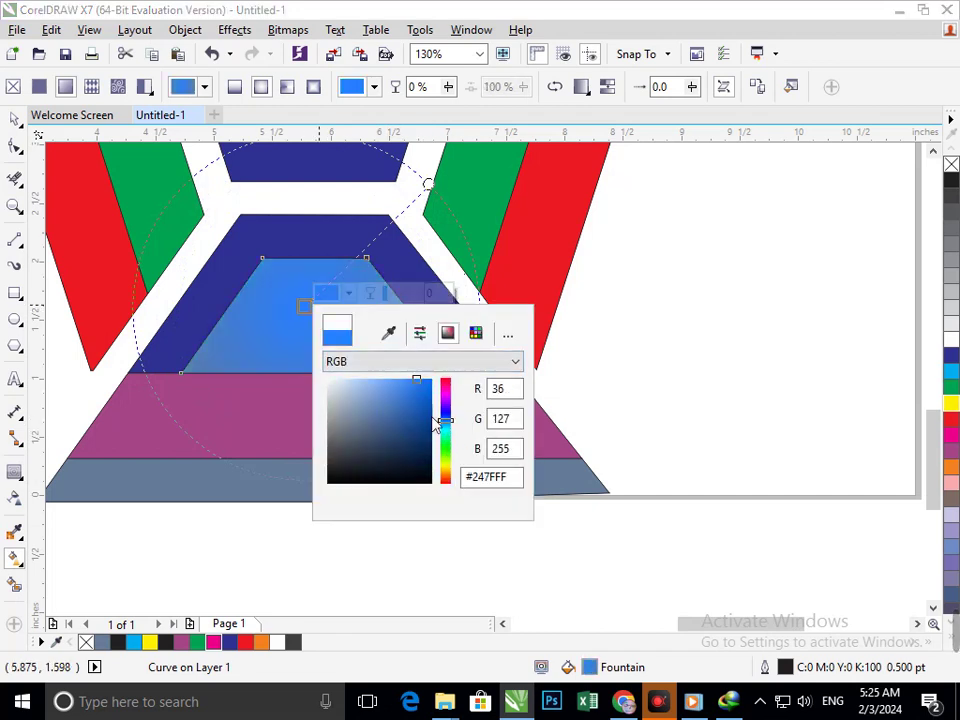
pyautogui.click(446, 437)
pyautogui.click(446, 425)
pyautogui.moveTo(427, 391)
pyautogui.mouseDown()
pyautogui.moveTo(445, 394)
pyautogui.moveTo(445, 385)
pyautogui.moveTo(450, 399)
pyautogui.moveTo(447, 389)
pyautogui.moveTo(397, 378)
pyautogui.moveTo(434, 384)
pyautogui.mouseUp()
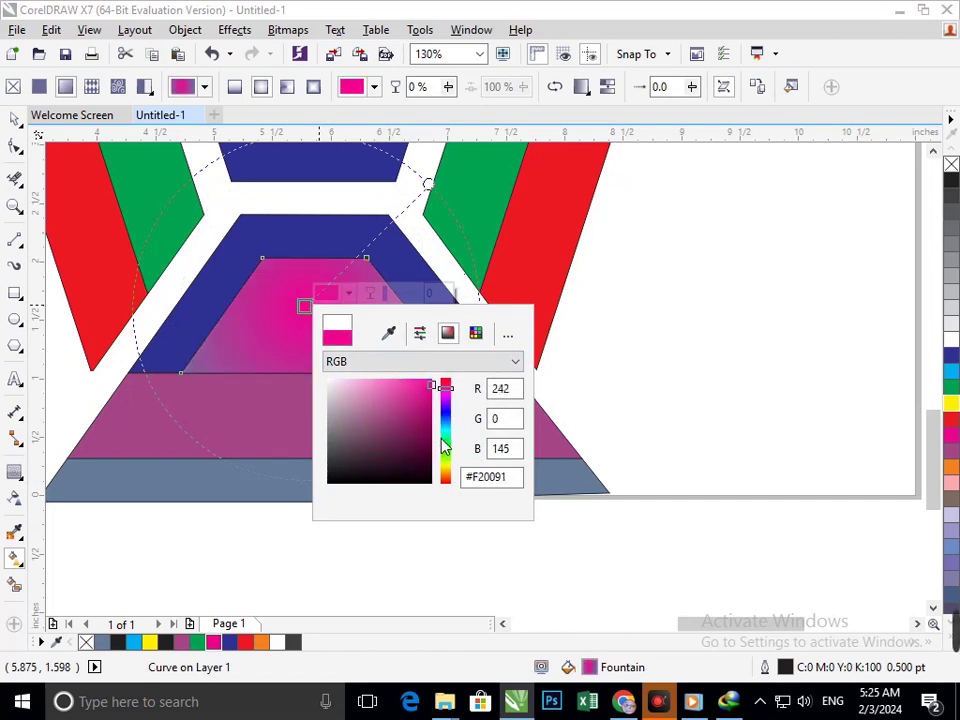
# Set the fountain fill's centre colour to bright green, #15FF00, and deselect the inner trapezoid.
pyautogui.click(446, 437)
pyautogui.moveTo(446, 440); pyautogui.dragTo(446, 427)
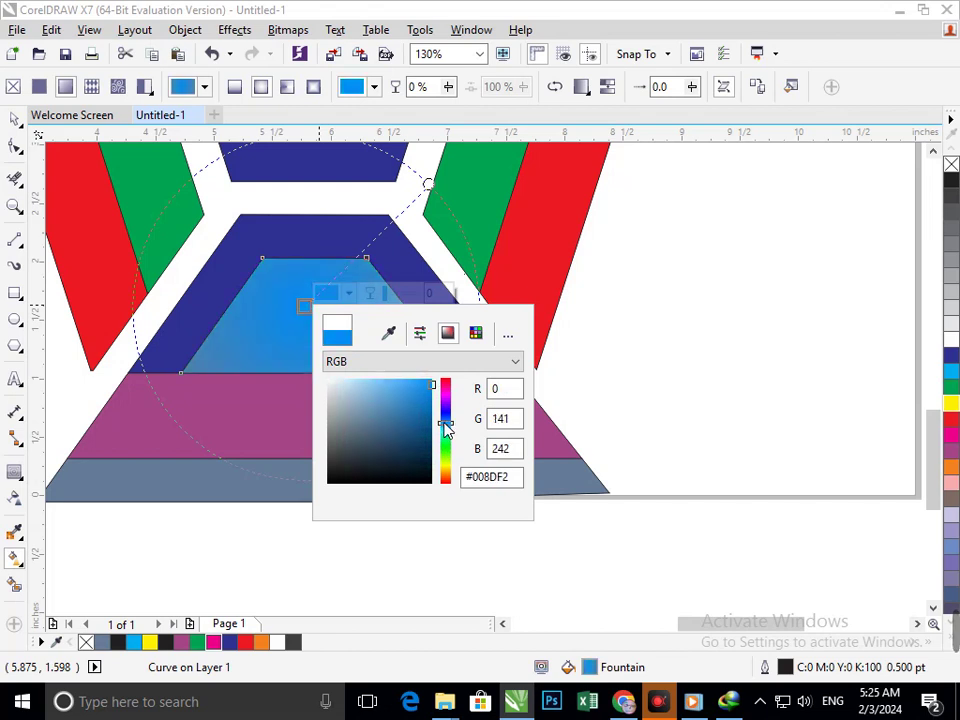
pyautogui.moveTo(432, 384); pyautogui.dragTo(430, 370)
pyautogui.click(446, 383)
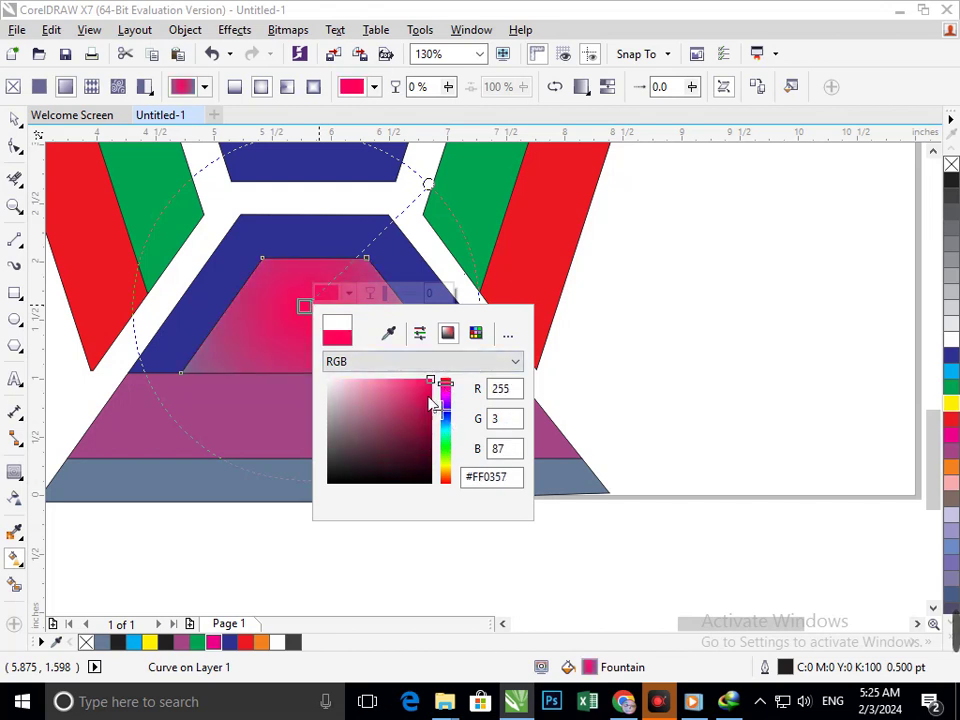
pyautogui.click(446, 480)
pyautogui.click(446, 461)
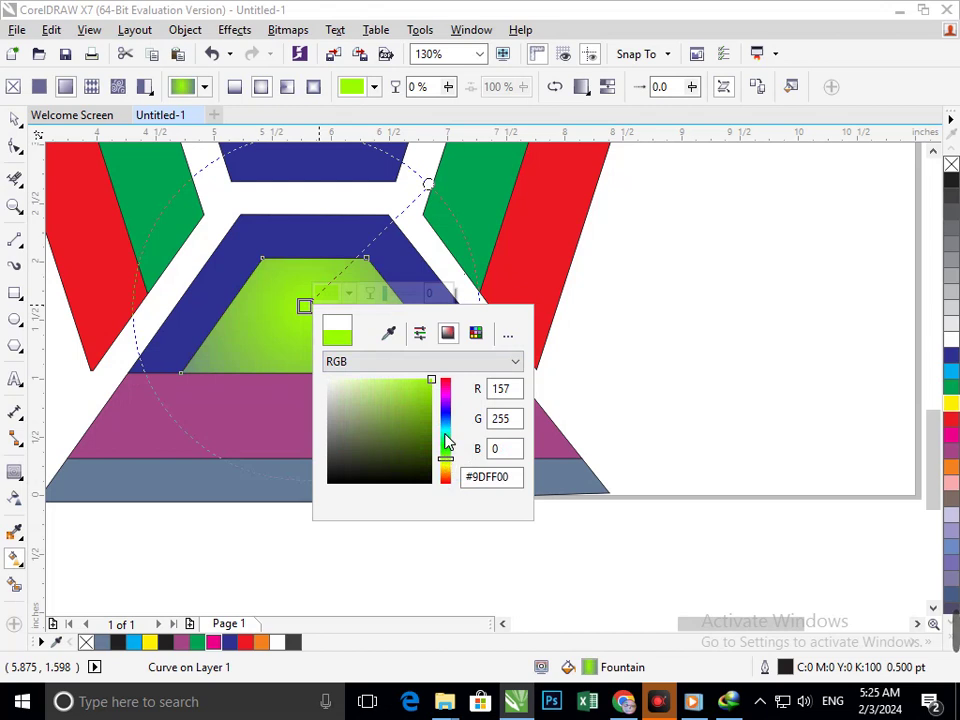
pyautogui.click(446, 442)
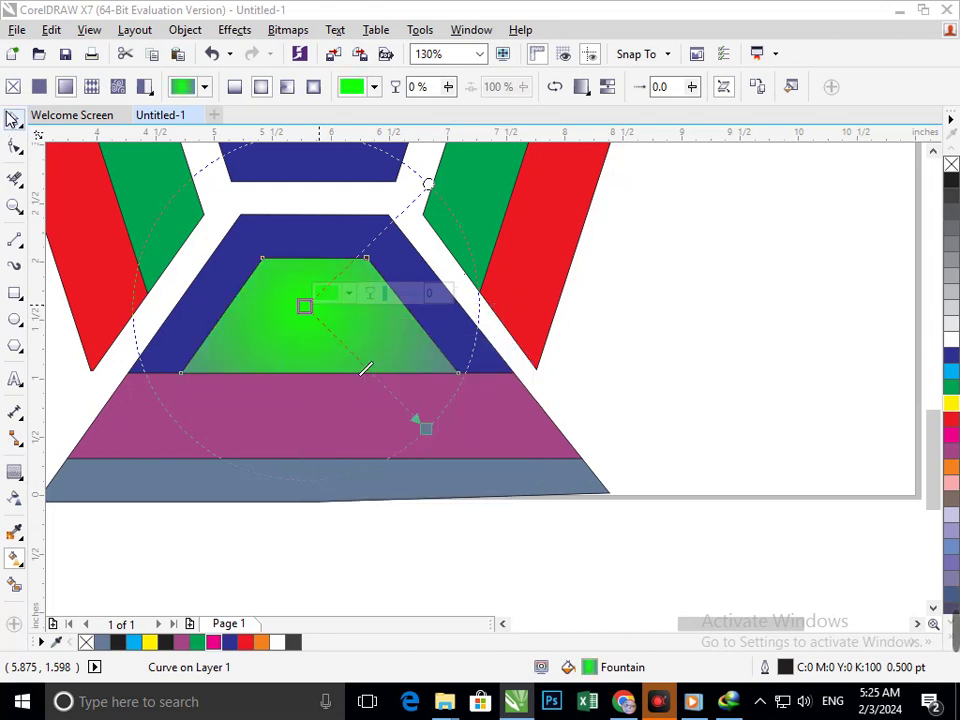
pyautogui.click(12, 118)
pyautogui.click(270, 549)
pyautogui.scroll(-4, 408, 480)
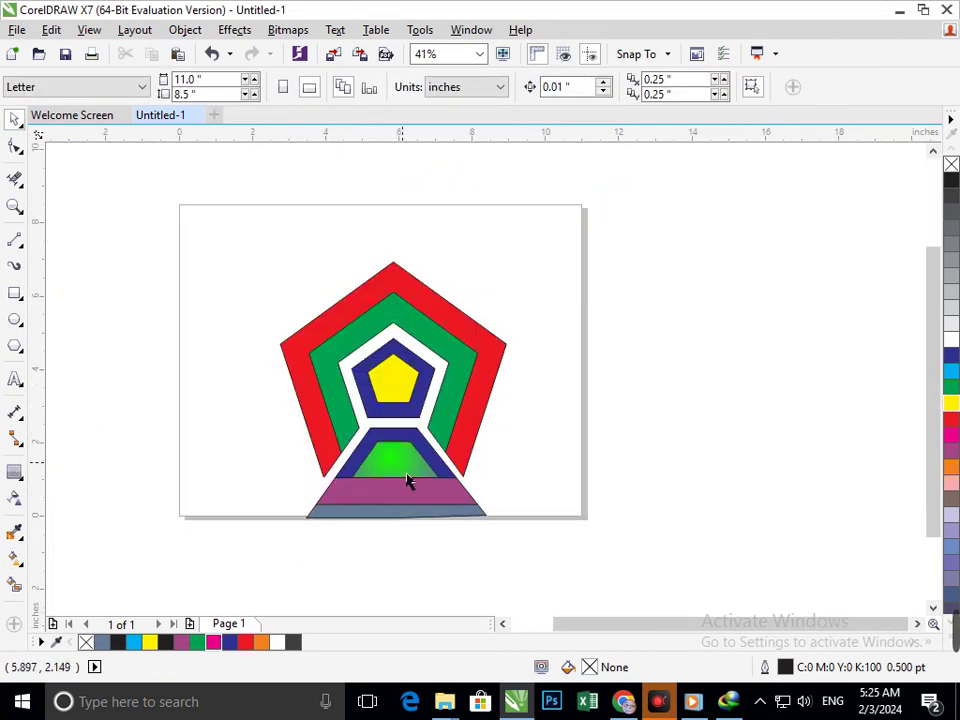
# Scale the inner trapezoid to 80% about its centre, about 1.9 by 0.79 inches, and deselect it.
pyautogui.press('F2')
pyautogui.moveTo(270, 407); pyautogui.dragTo(556, 539)
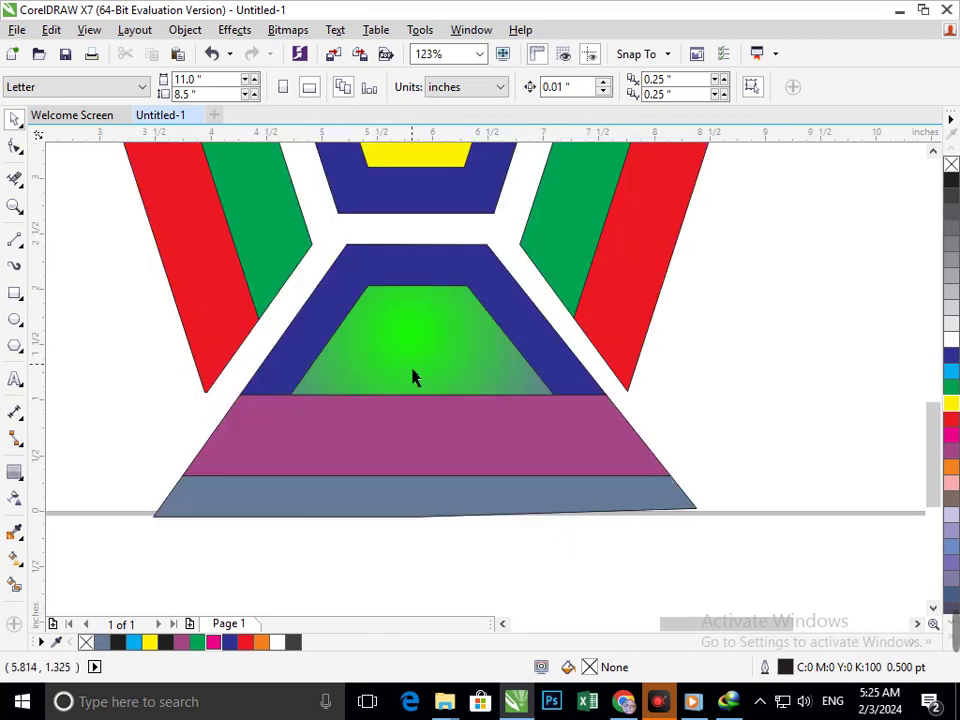
pyautogui.click(415, 377)
pyautogui.moveTo(295, 418); pyautogui.dragTo(321, 402)
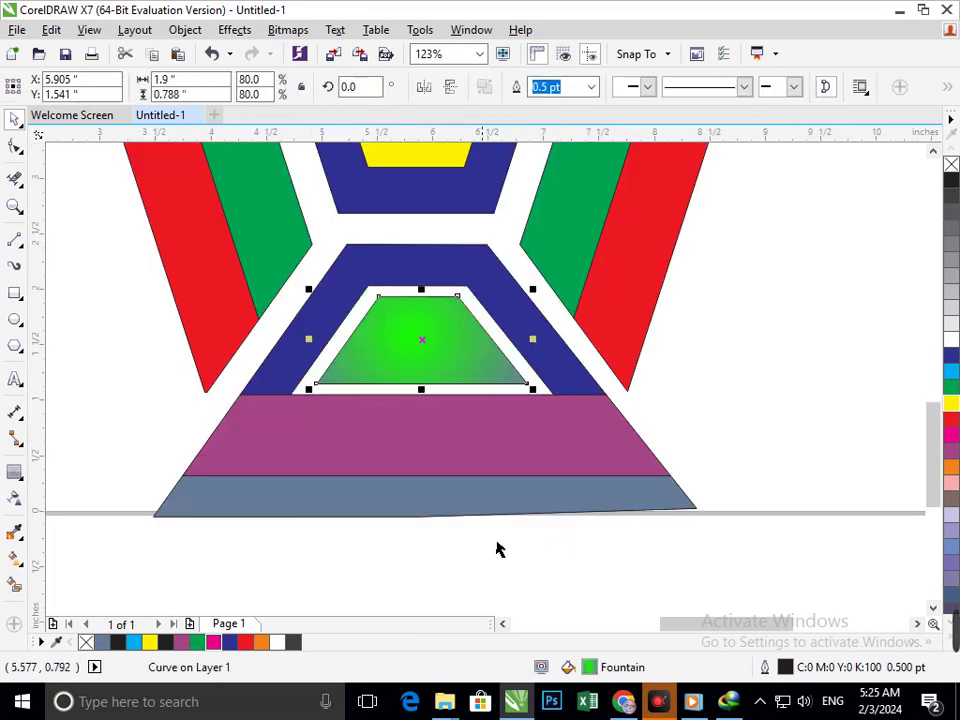
pyautogui.click(497, 549)
pyautogui.moveTo(346, 353); pyautogui.dragTo(432, 462)
pyautogui.press('F3')
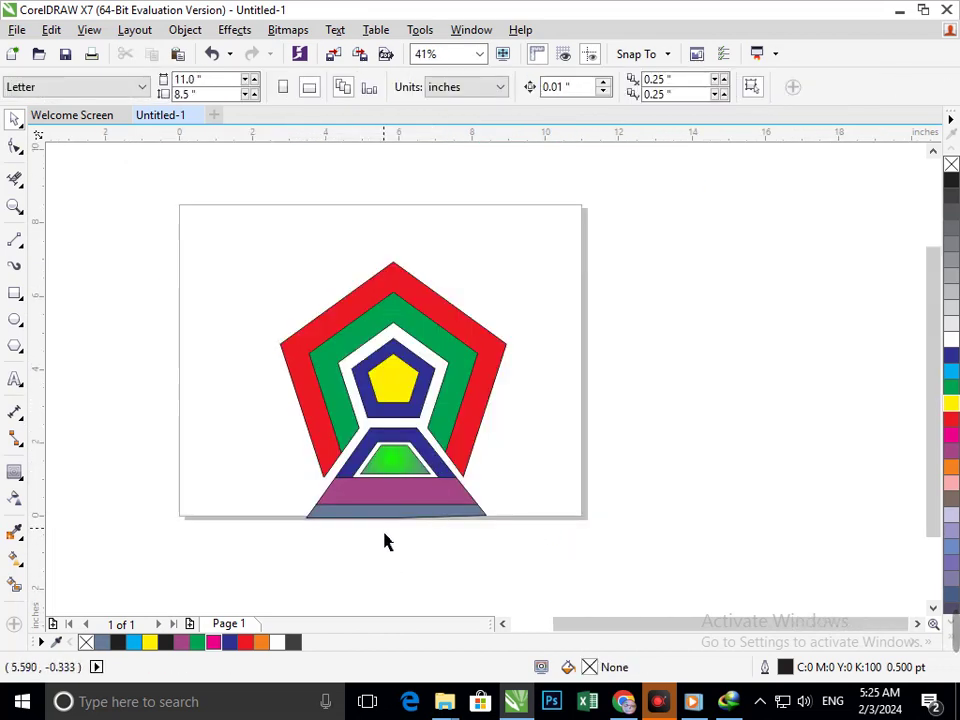
# Change the centre colour of the inner trapezoid's fountain fill to a saturated blue.
pyautogui.click(392, 466)
pyautogui.click(14, 560)
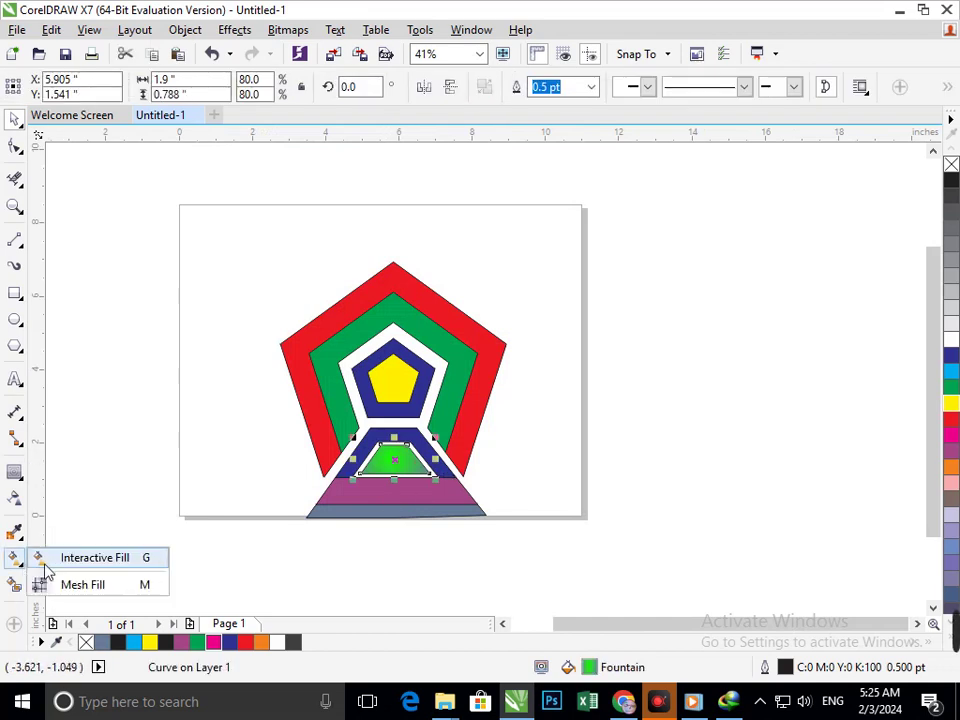
pyautogui.click(70, 557)
pyautogui.click(407, 443)
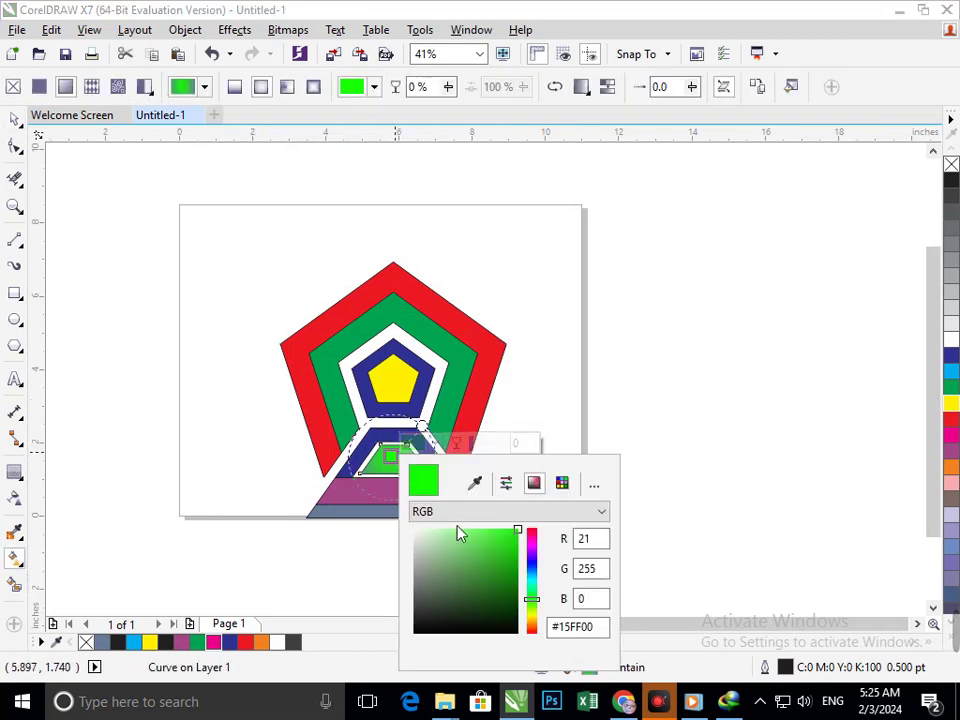
pyautogui.click(531, 578)
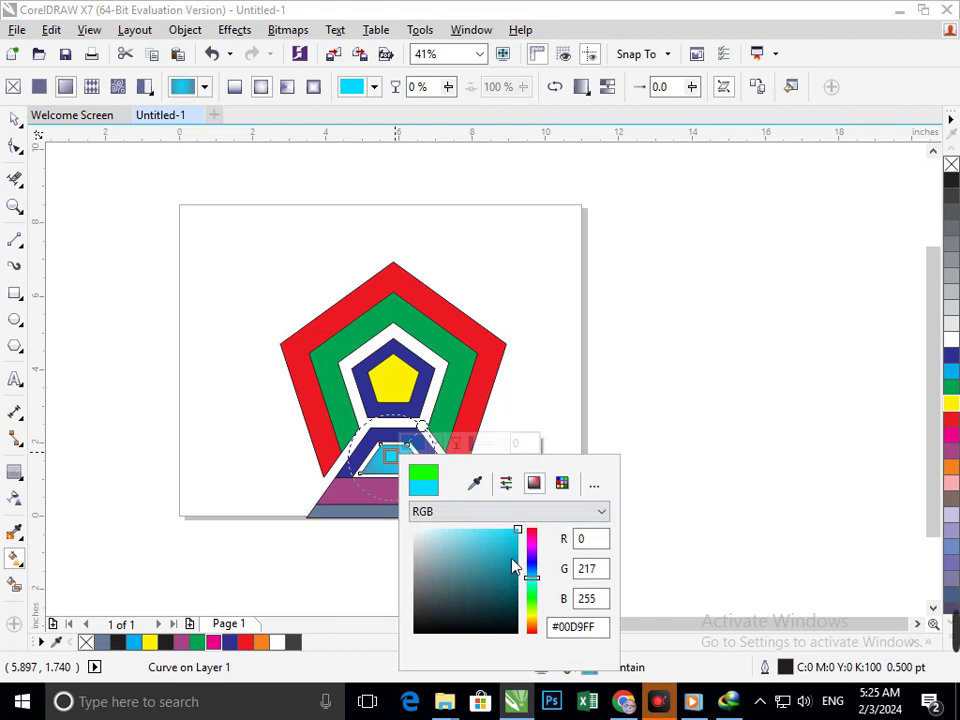
pyautogui.click(515, 534)
pyautogui.click(532, 566)
pyautogui.click(237, 579)
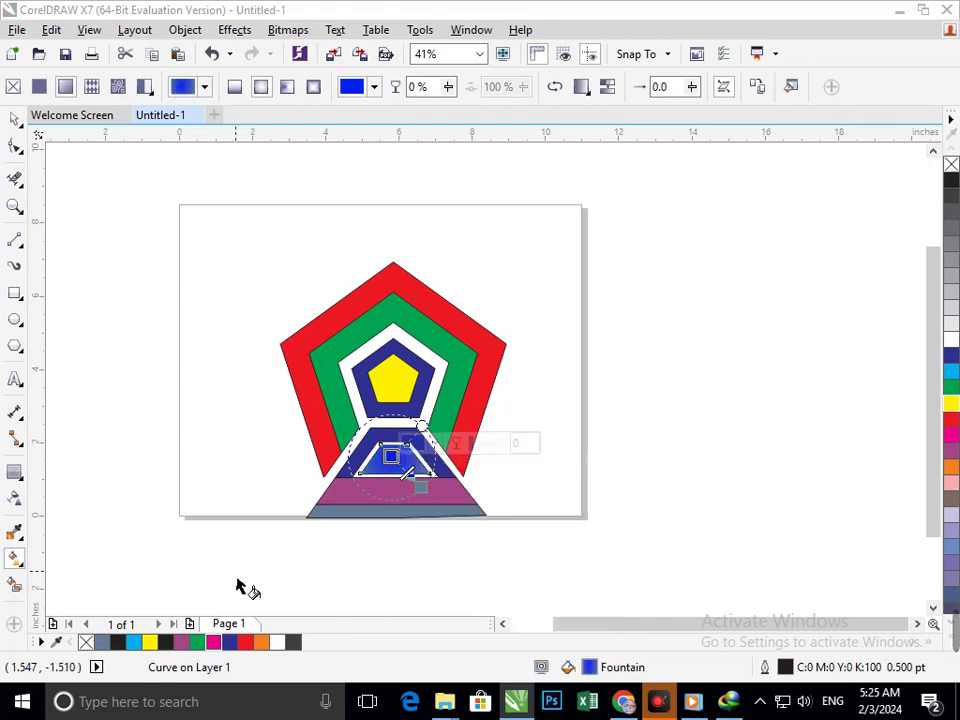
# Fill the purple band of the trapezoid base with black and deselect it.
pyautogui.click(14, 121)
pyautogui.click(85, 339)
pyautogui.moveTo(373, 500); pyautogui.dragTo(306, 485)
pyautogui.hotkey('ctrl', 'z')
pyautogui.click(952, 193)
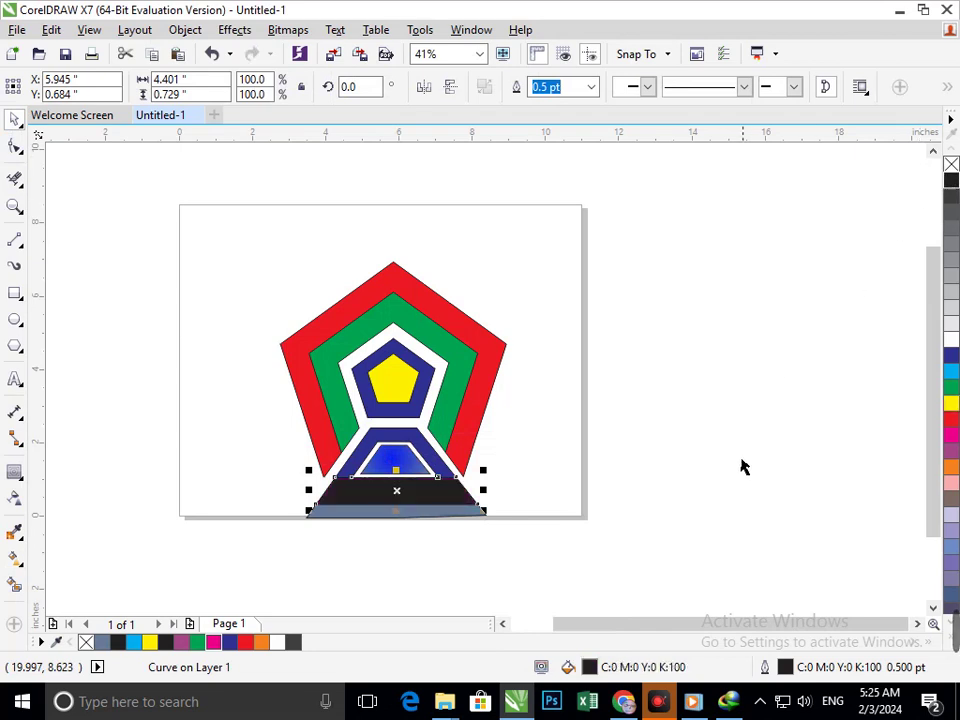
pyautogui.click(462, 596)
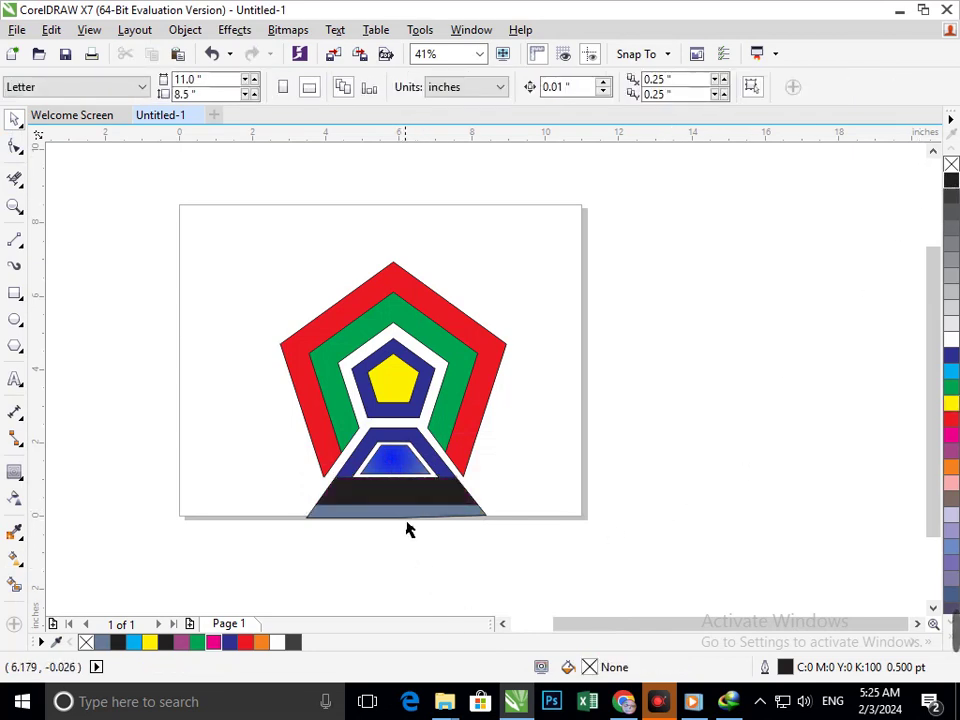
# Reshape the slate-blue bottom band by moving its lower-right node slightly down and outward to level the base edge, and deselect it.
pyautogui.scroll(3, 430, 560)
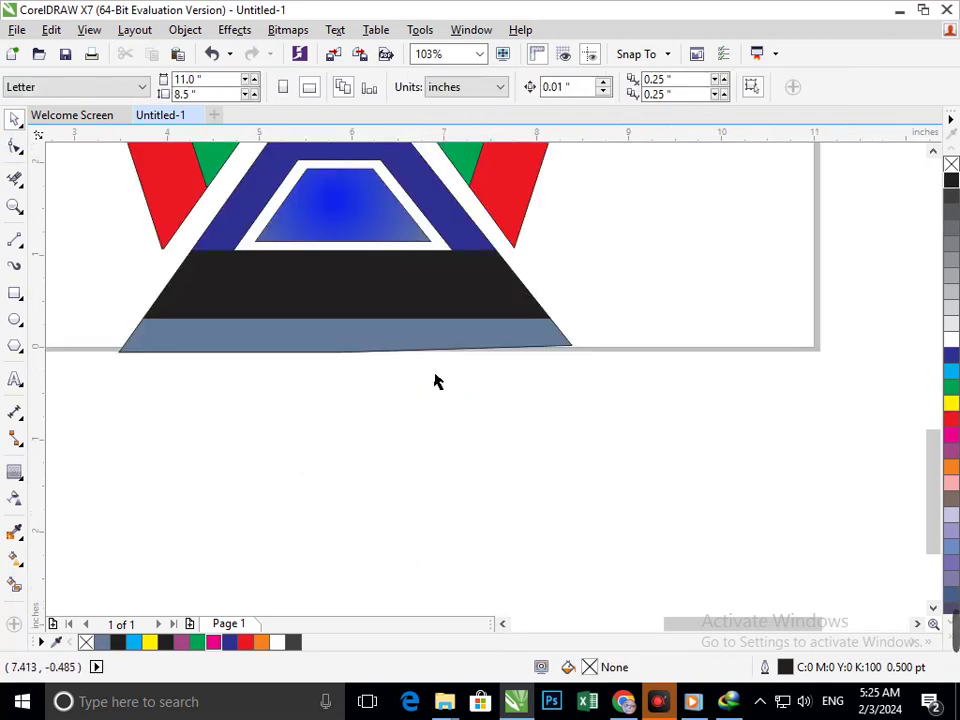
pyautogui.press('F10')
pyautogui.click(354, 349)
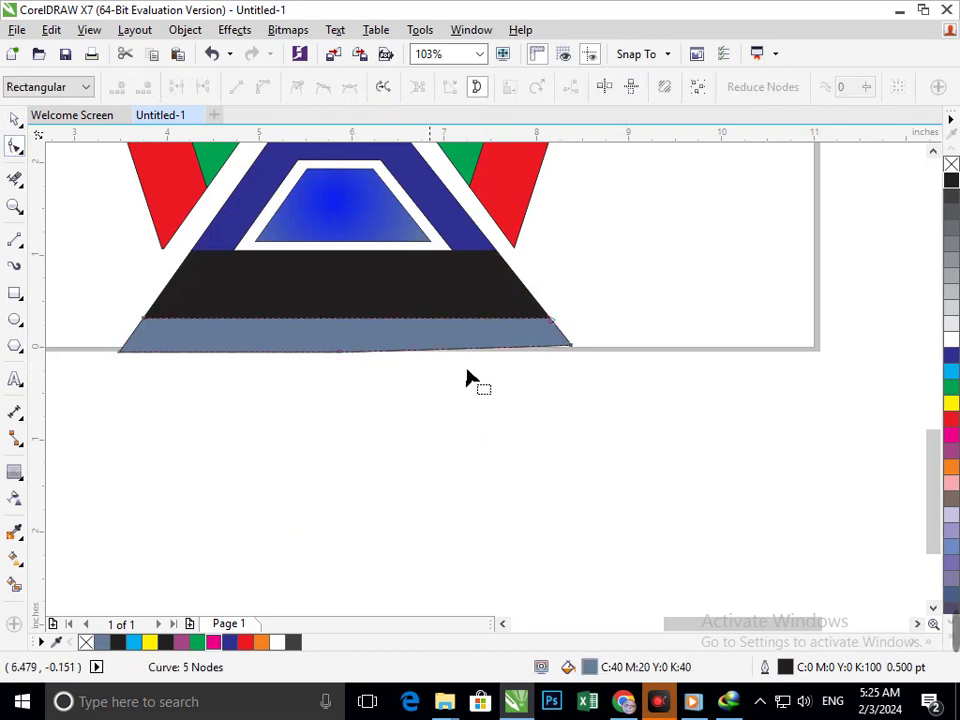
pyautogui.scroll(4, 470, 330)
pyautogui.moveTo(812, 391); pyautogui.dragTo(834, 411)
pyautogui.scroll(-4, 381, 360)
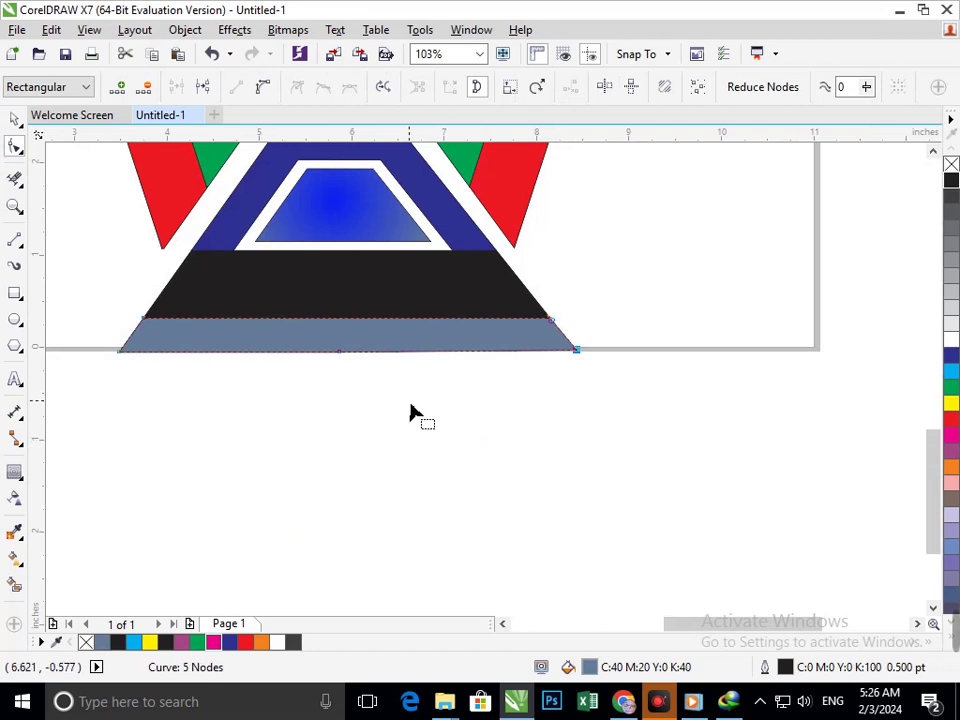
pyautogui.click(14, 118)
pyautogui.click(165, 362)
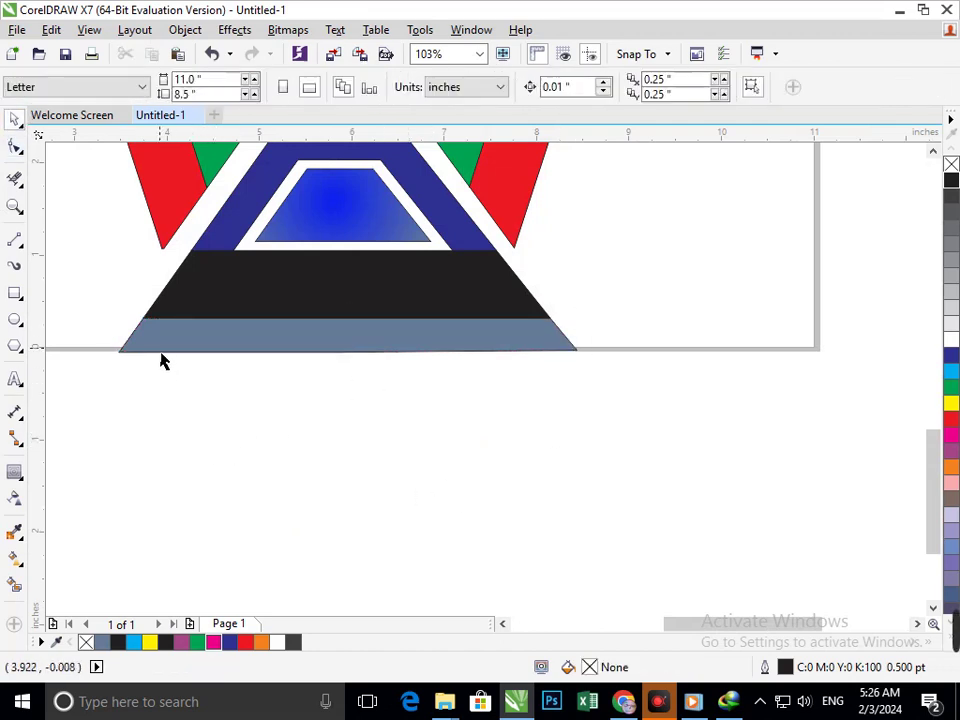
# Add the two-line artistic text GRAPHIC / DESIGNING in Arial 24 pt below the trapezoid base.
pyautogui.click(14, 379)
pyautogui.click(300, 472)
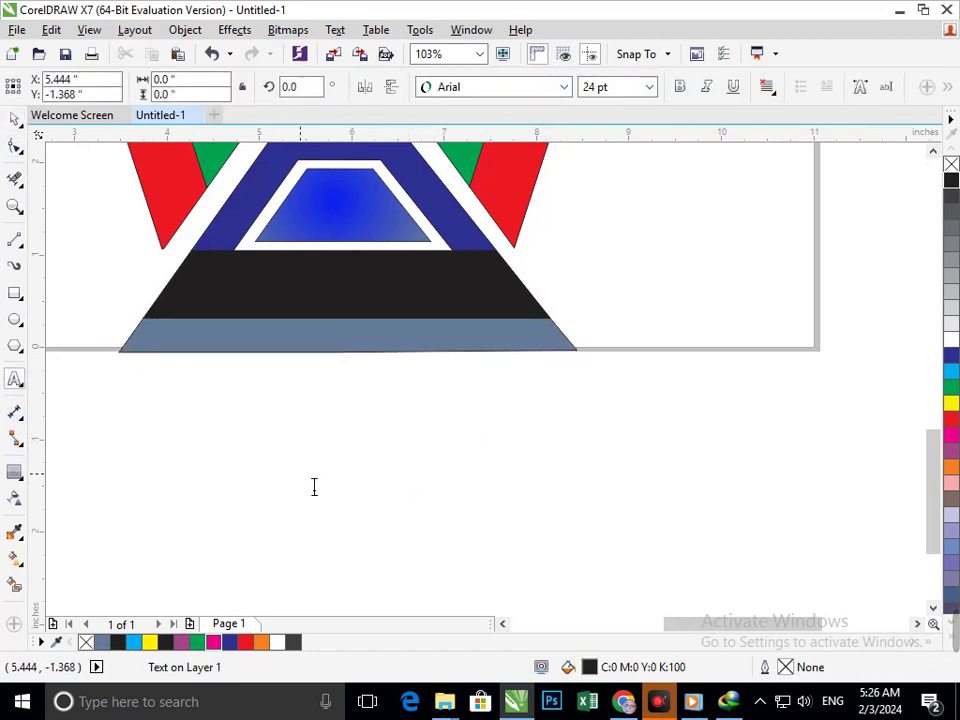
pyautogui.write('g')
pyautogui.press('BackSpace')
pyautogui.write('GR')
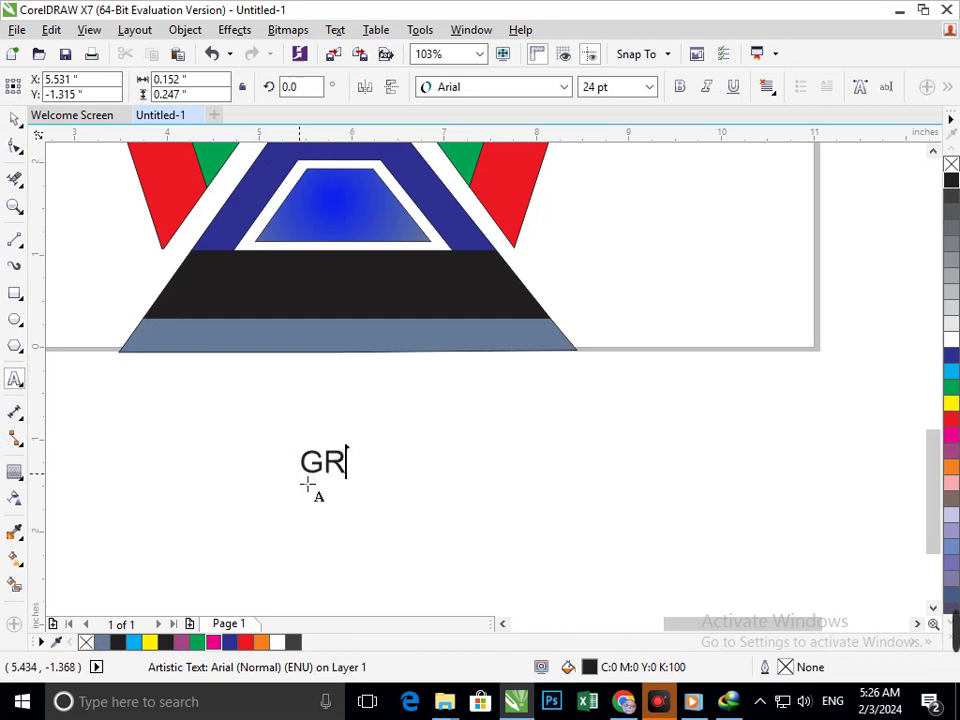
pyautogui.write('APHICDESIN')
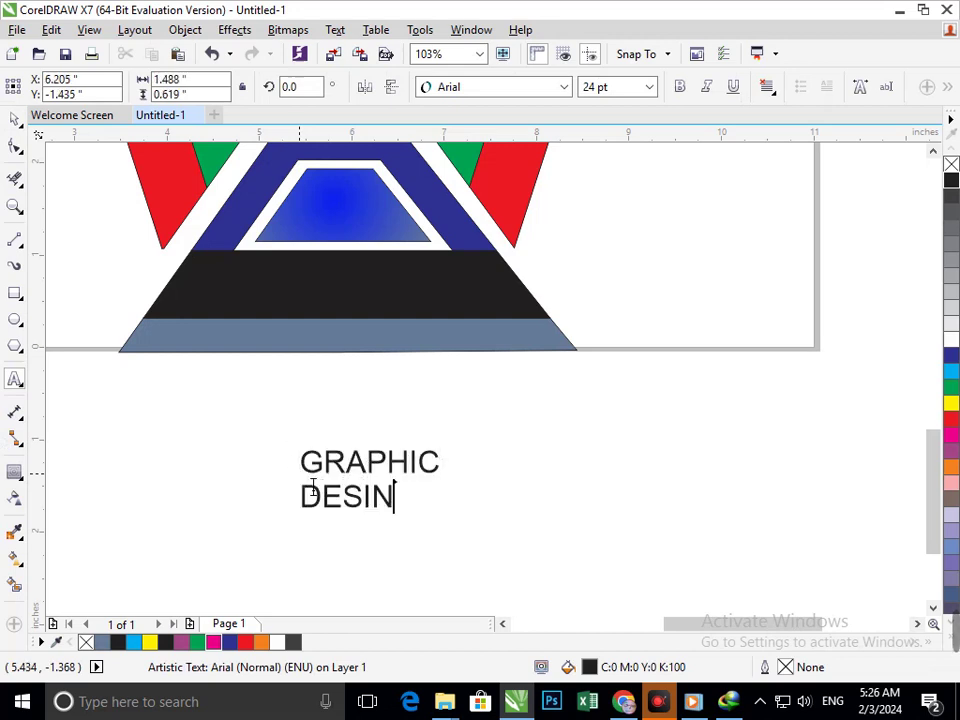
pyautogui.press('BackSpace')
pyautogui.write('G')
pyautogui.press('BackSpace')
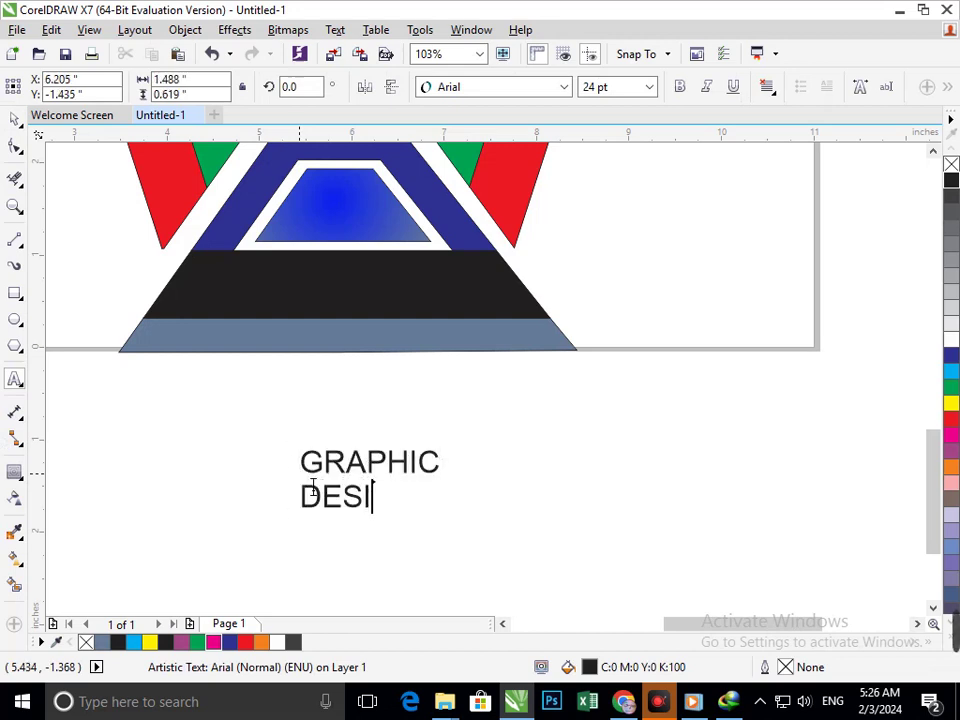
pyautogui.write('GNING')
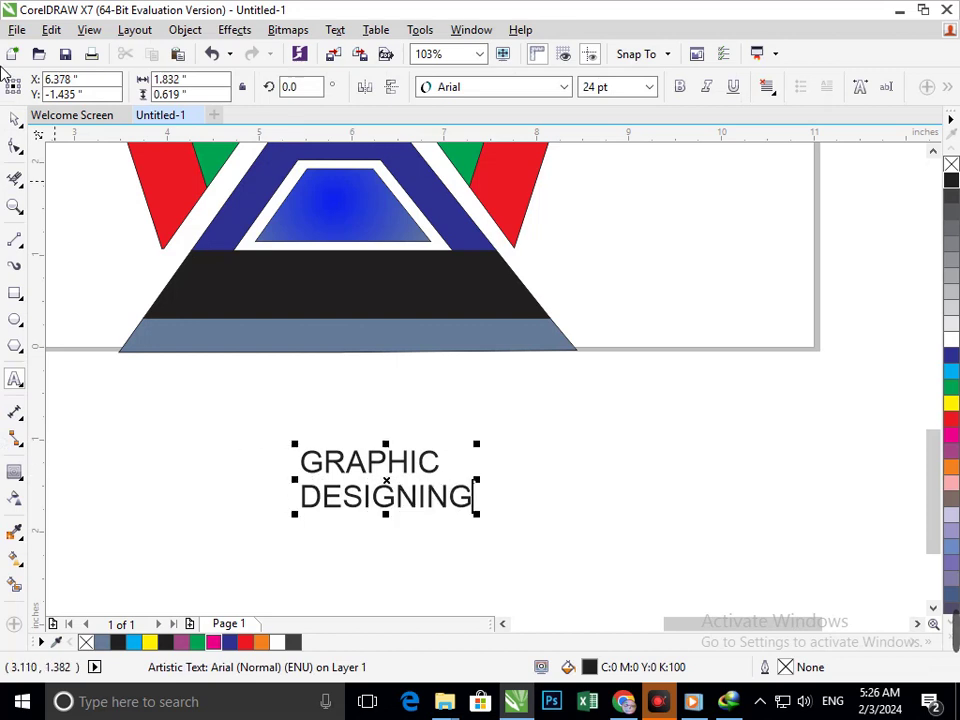
# Place the GRAPHIC DESIGNING text on the black band, colour it white and deselect it.
pyautogui.click(13, 121)
pyautogui.moveTo(307, 517); pyautogui.dragTo(281, 321)
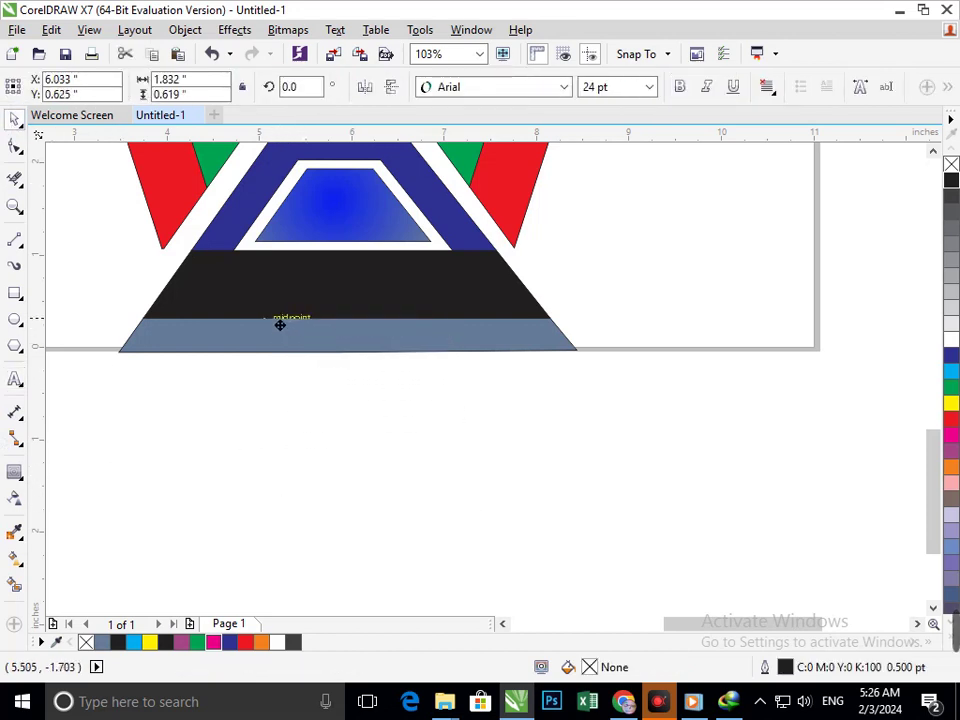
pyautogui.click(951, 341)
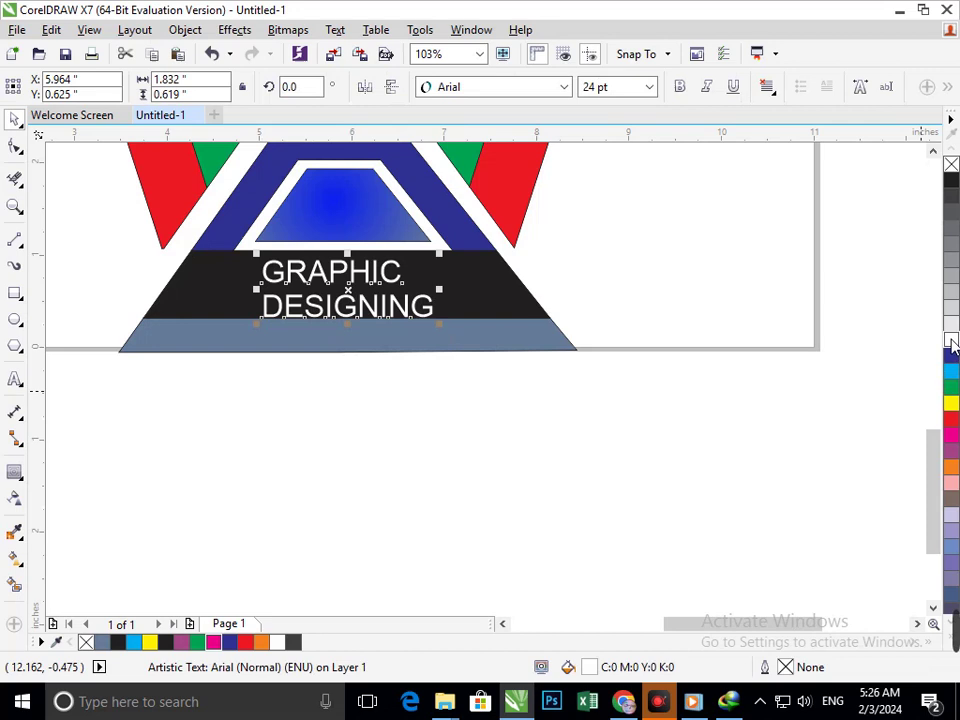
pyautogui.click(692, 478)
pyautogui.scroll(-2, 418, 355)
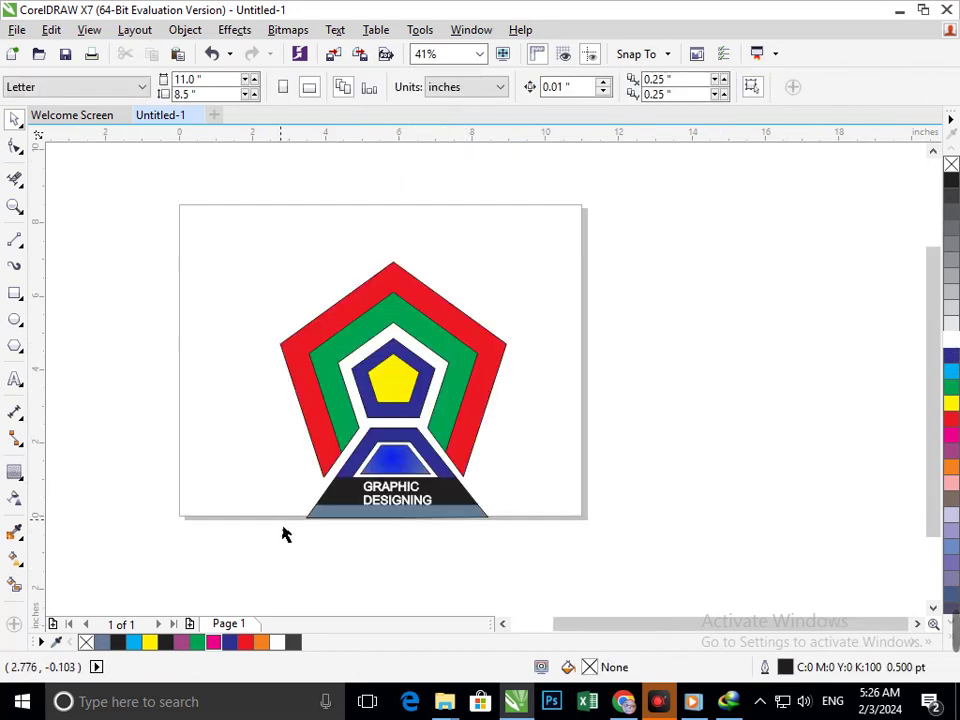
# Shift the text toward the left end of the black band and widen its letter spacing to about 3.32 inches overall.
pyautogui.scroll(3, 360, 535)
pyautogui.moveTo(392, 405); pyautogui.dragTo(336, 407)
pyautogui.click(15, 146)
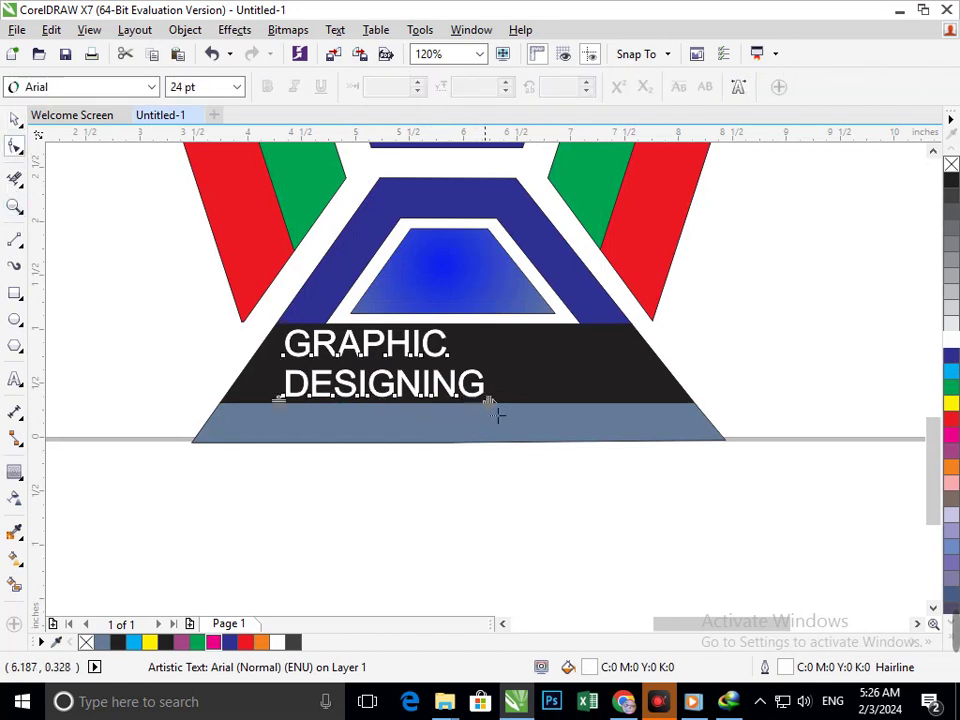
pyautogui.moveTo(496, 408); pyautogui.dragTo(670, 406)
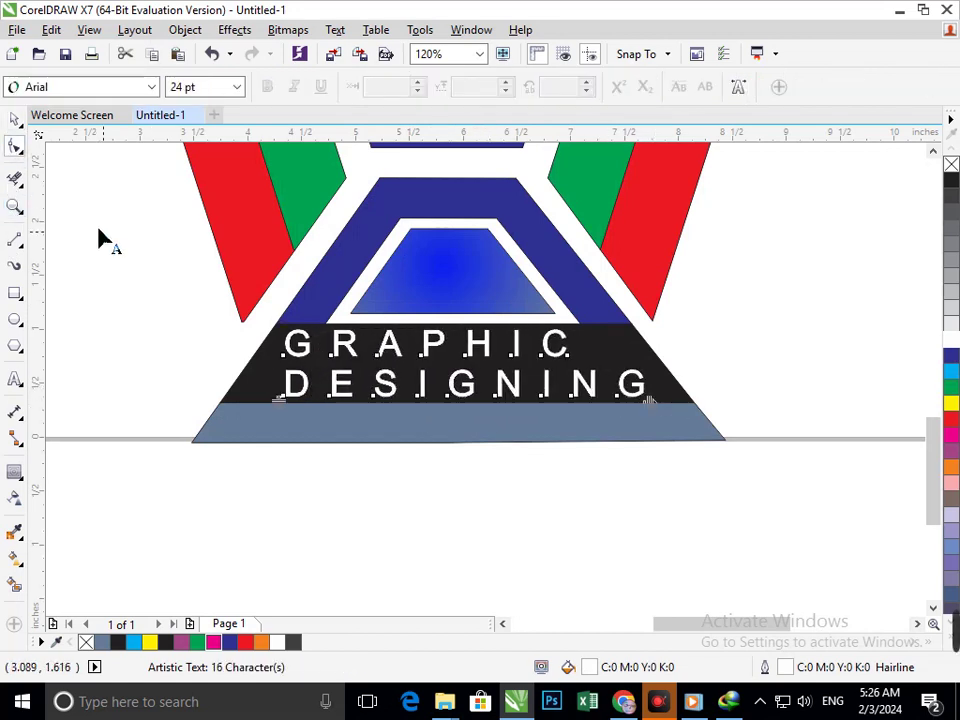
# Indent the GRAPHIC line so that it is centred above DESIGNING, and deselect the text.
pyautogui.click(15, 120)
pyautogui.doubleClick(293, 368)
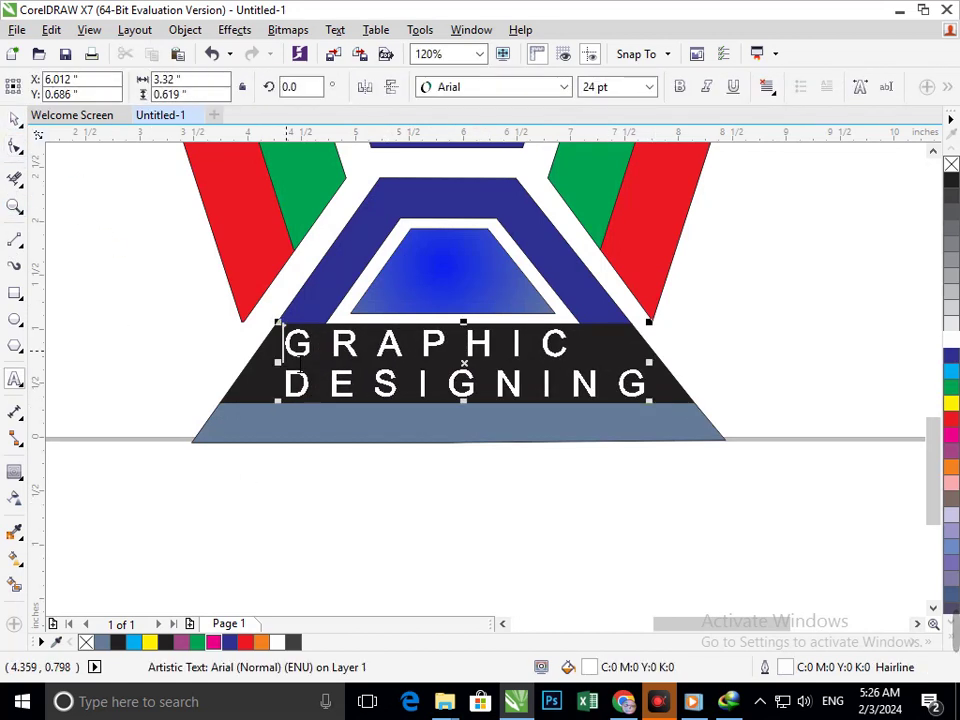
pyautogui.click(15, 120)
pyautogui.click(418, 497)
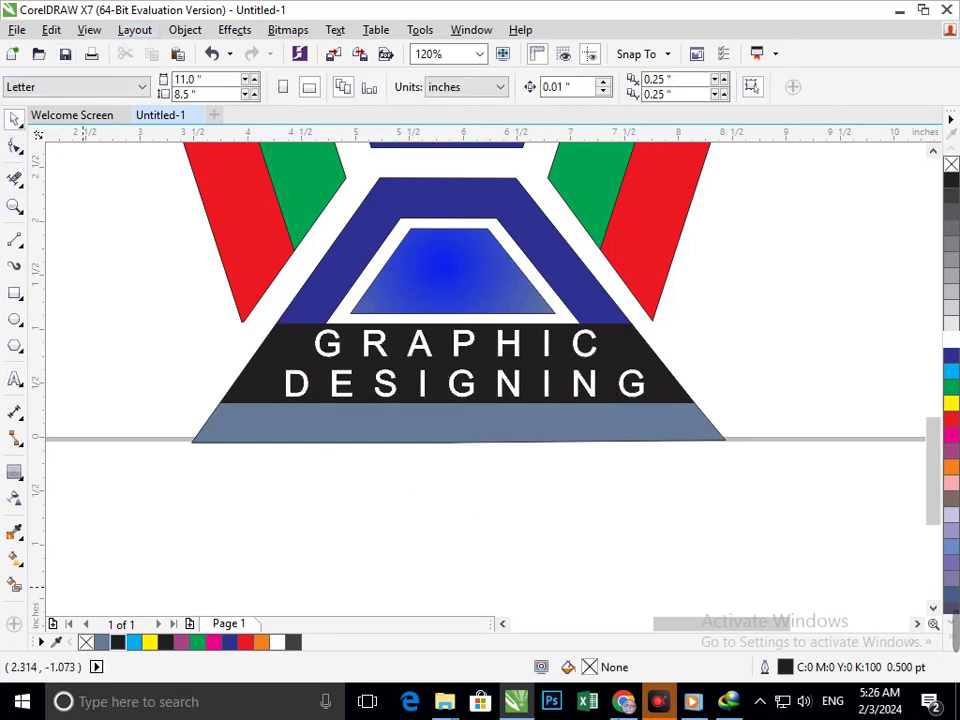
pyautogui.scroll(-5, 420, 365)
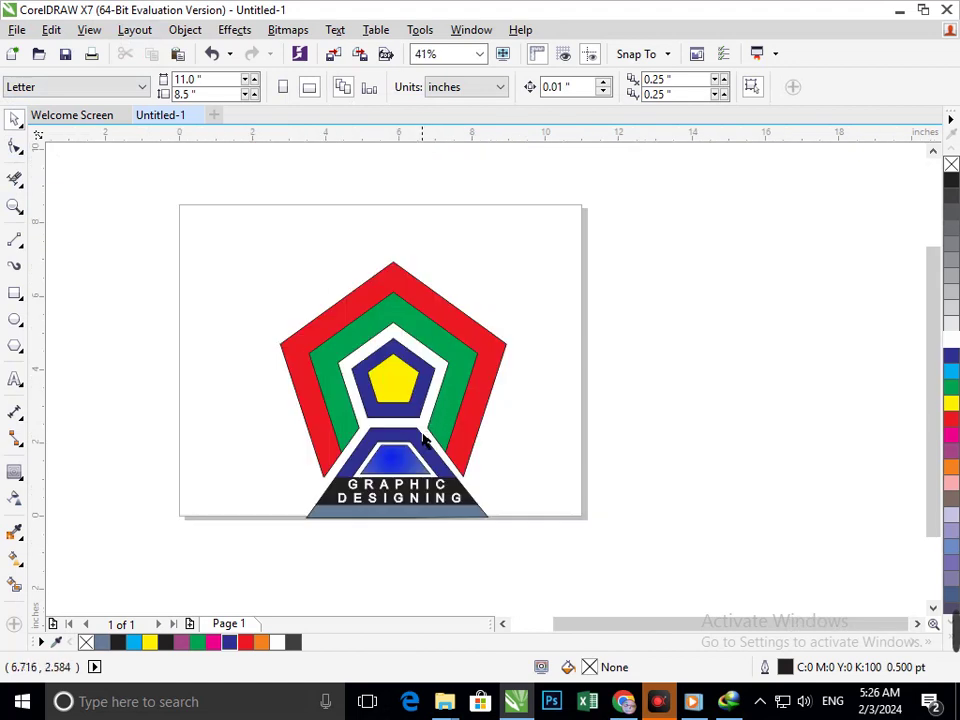
pyautogui.scroll(4, 562, 505)
pyautogui.scroll(-3, 528, 435)
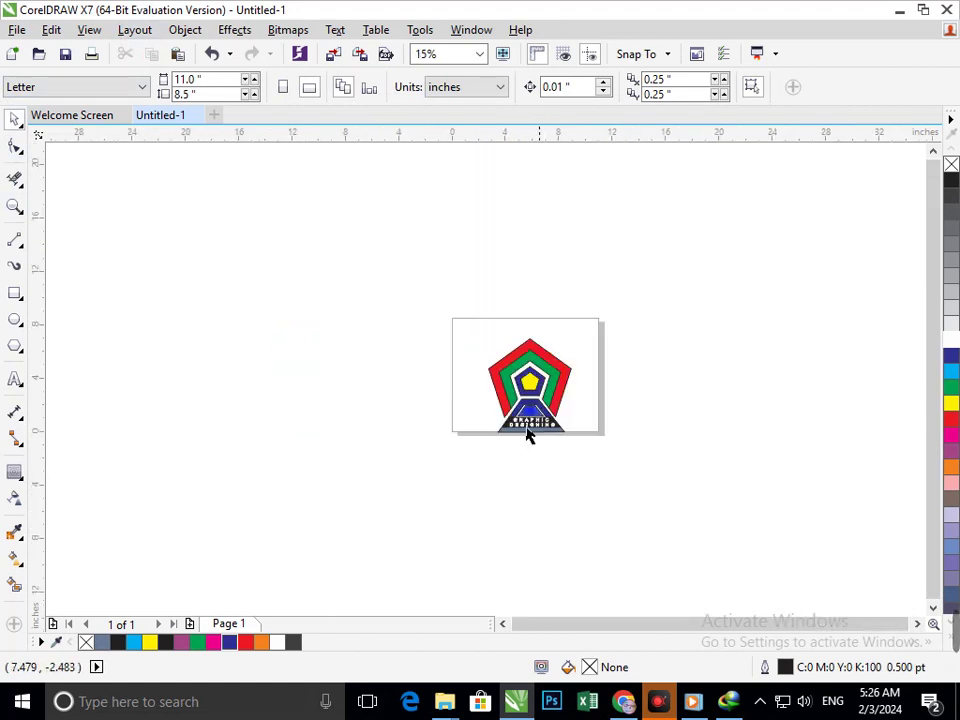
pyautogui.moveTo(476, 328); pyautogui.dragTo(570, 430)
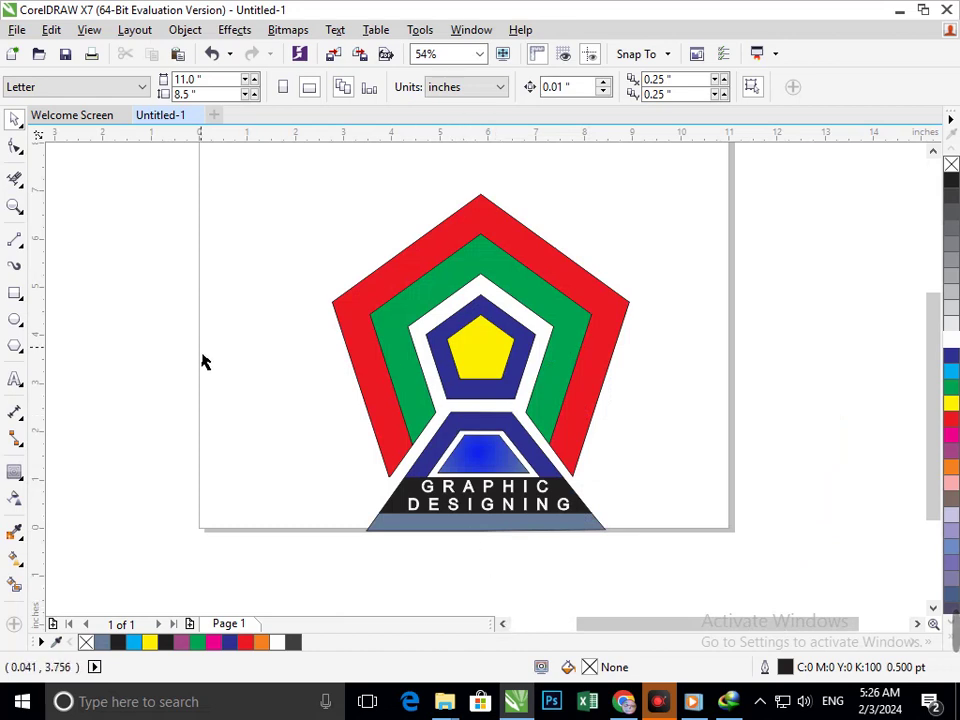
# Divide the yellow pentagon with a vertical line from its apex to the base midpoint and a horizontal line joining its side corners.
pyautogui.click(14, 240)
pyautogui.scroll(3, 496, 291)
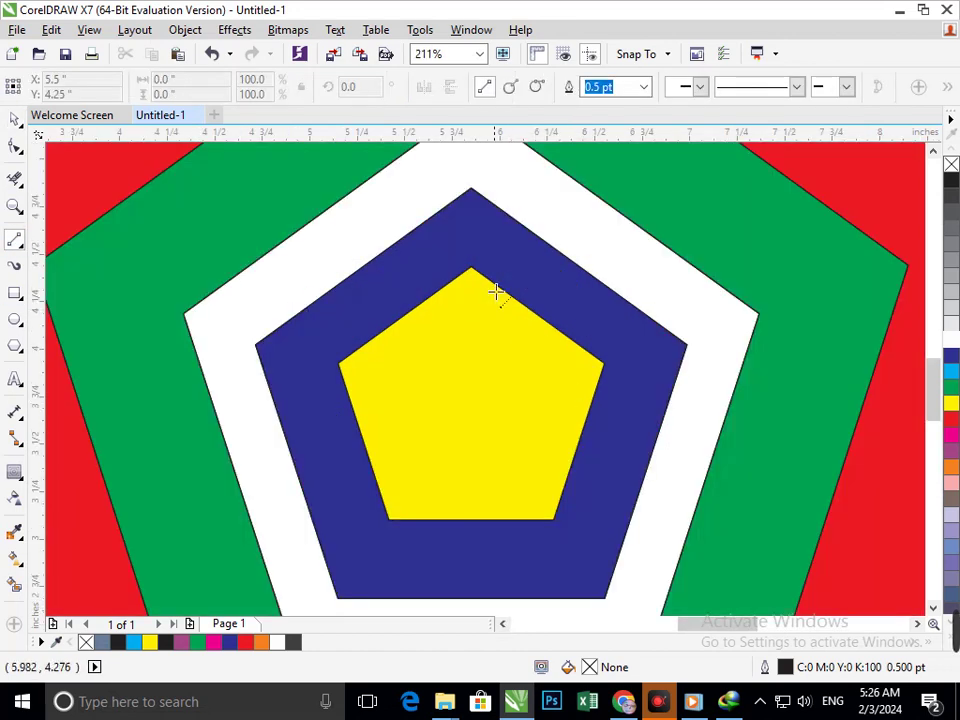
pyautogui.moveTo(470, 267); pyautogui.dragTo(470, 525)
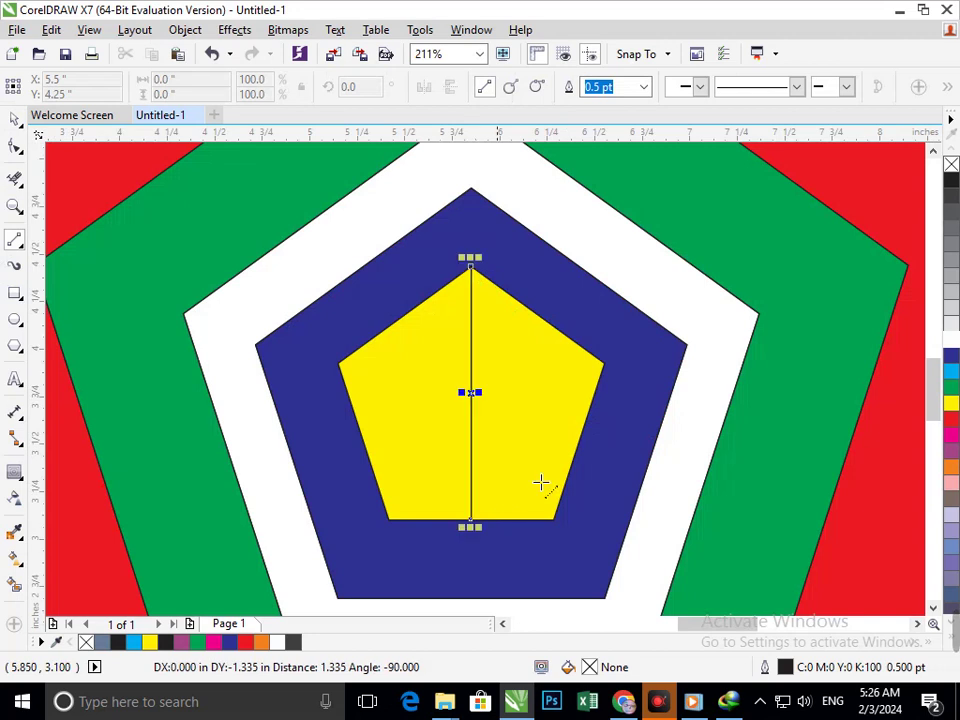
pyautogui.click(603, 364)
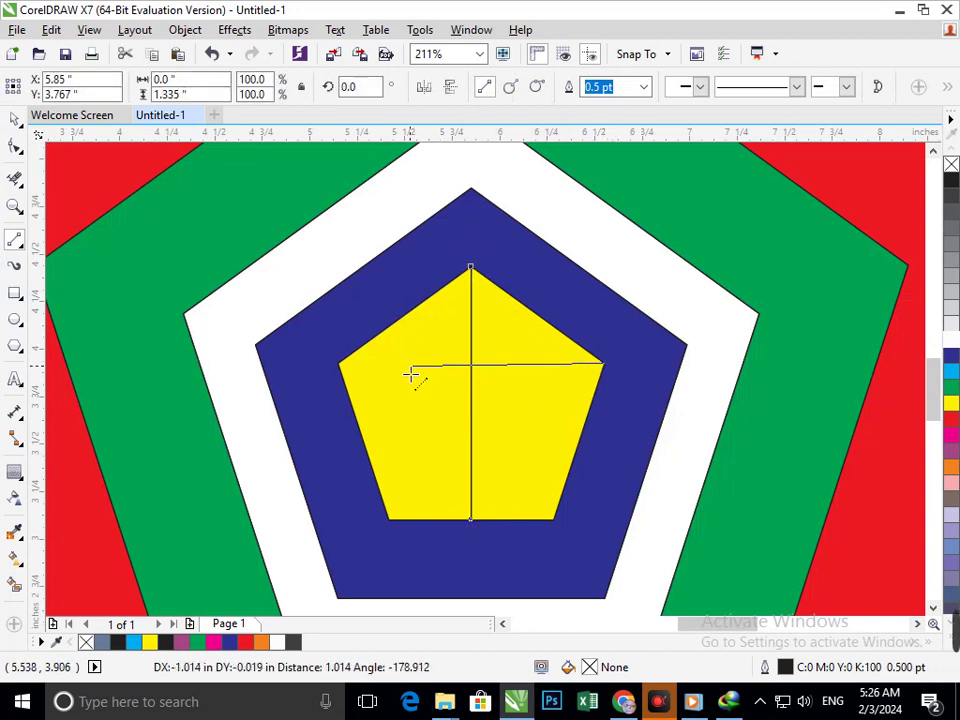
pyautogui.click(345, 372)
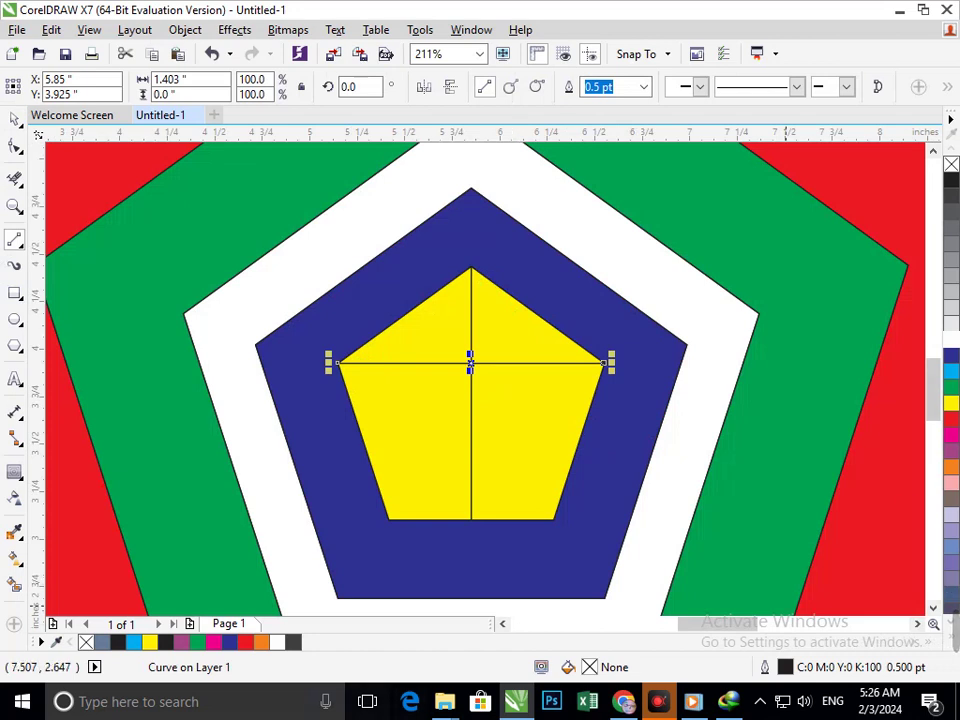
# Create four separate shapes from the divided sections of the central pentagon with Smart Fill.
pyautogui.click(14, 588)
pyautogui.click(420, 454)
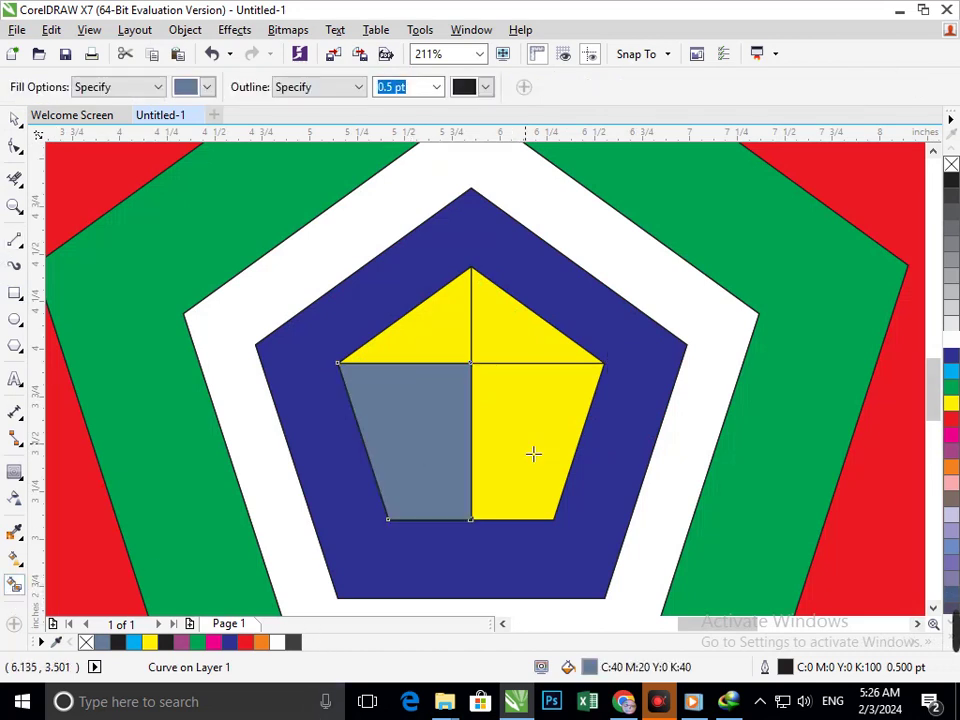
pyautogui.click(534, 452)
pyautogui.click(497, 347)
pyautogui.click(420, 330)
# Fill the upper-left and lower-right sections of the central pentagon with cyan.
pyautogui.click(951, 371)
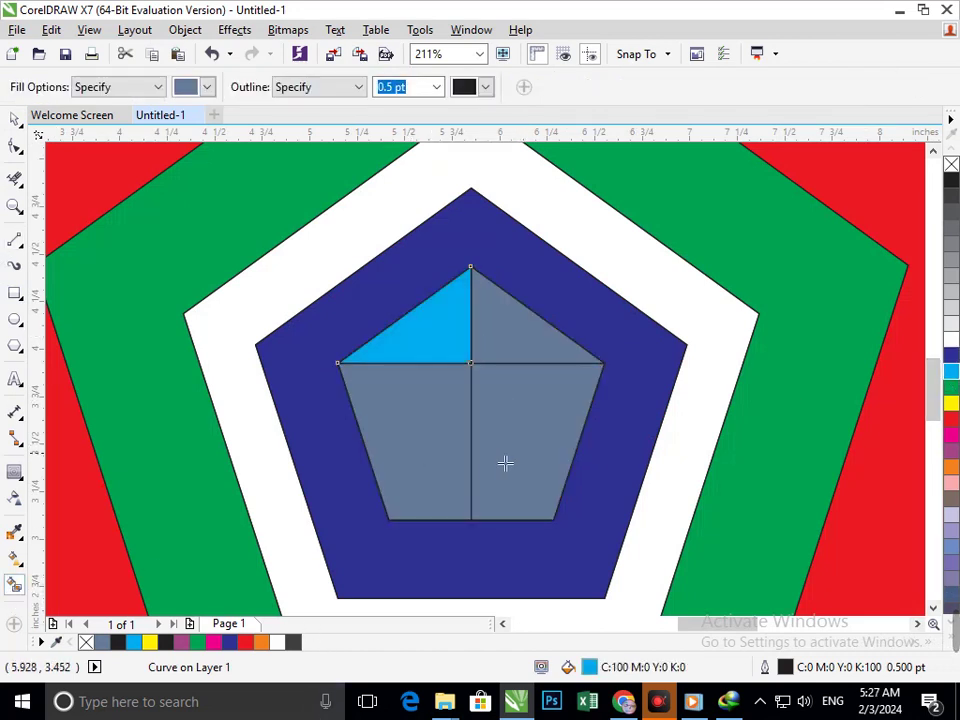
pyautogui.click(505, 463)
pyautogui.click(951, 371)
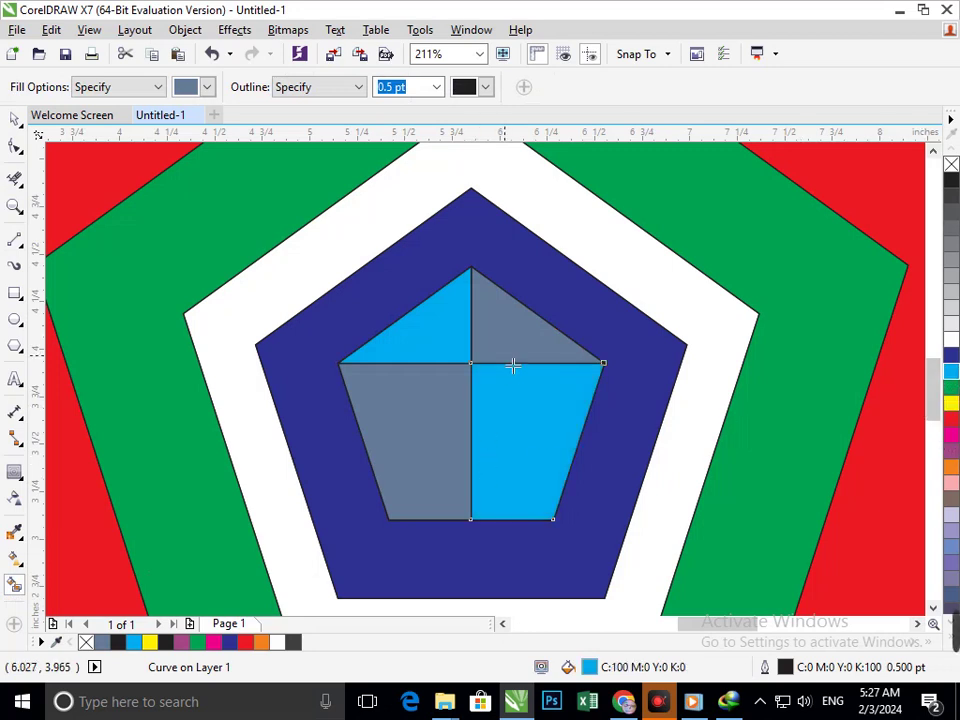
# Fill the upper-right and lower-left sections of the central pentagon with green and deselect them.
pyautogui.click(952, 356)
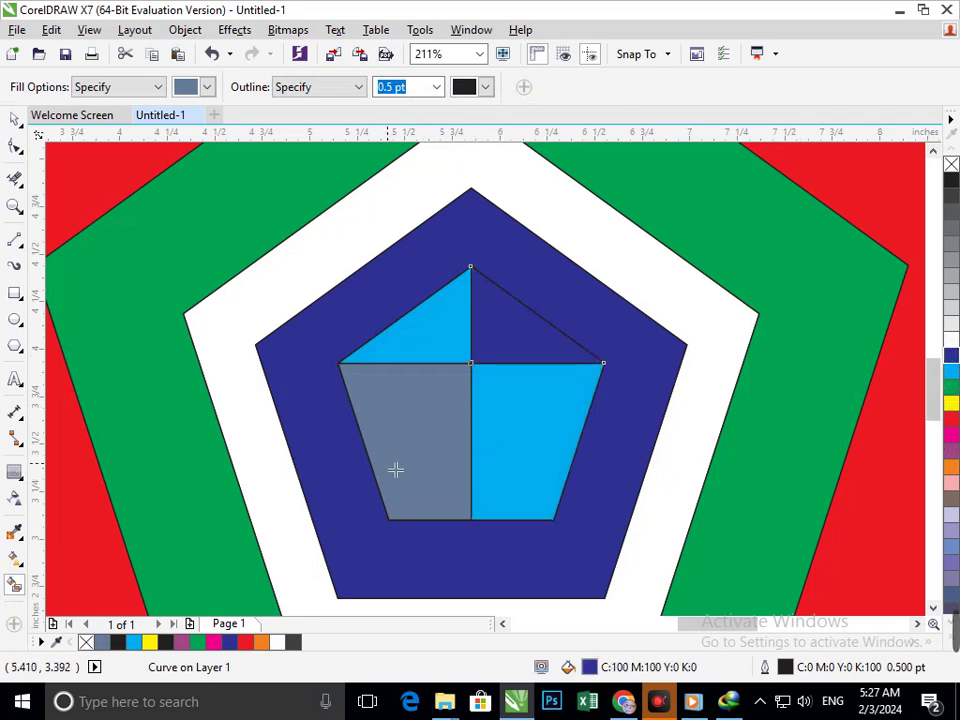
pyautogui.click(951, 389)
pyautogui.click(421, 443)
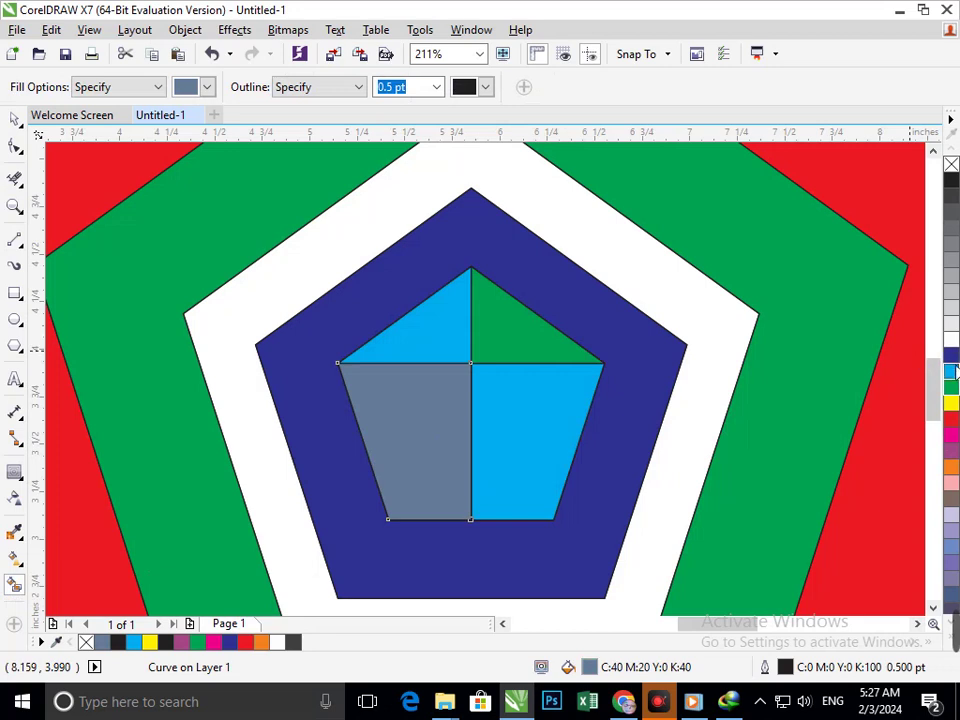
pyautogui.click(951, 389)
pyautogui.scroll(-3, 270, 438)
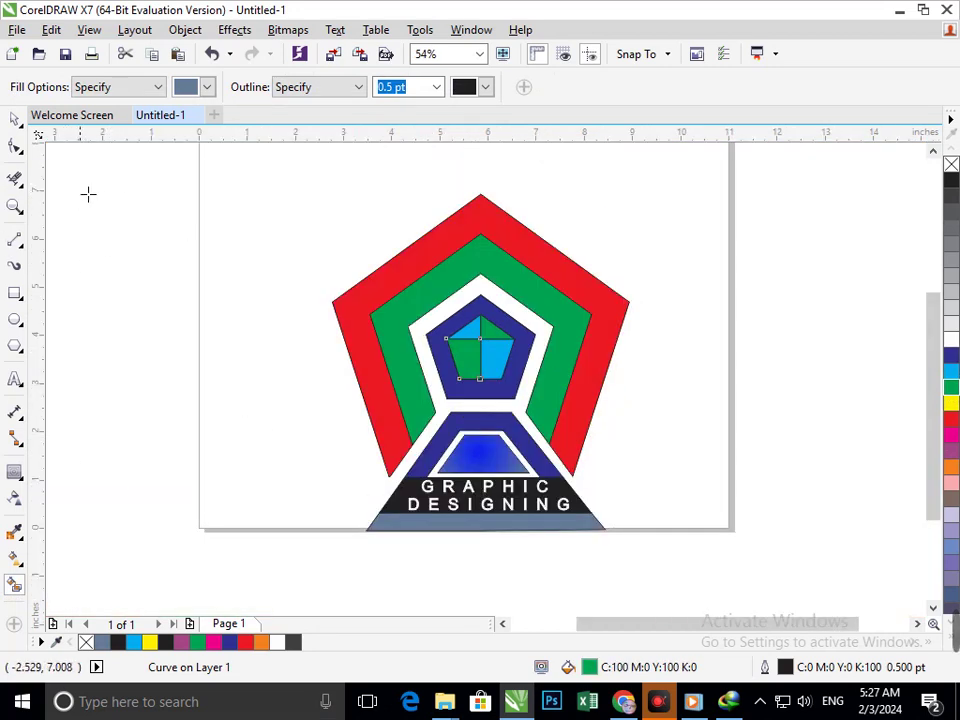
pyautogui.click(14, 119)
pyautogui.click(176, 360)
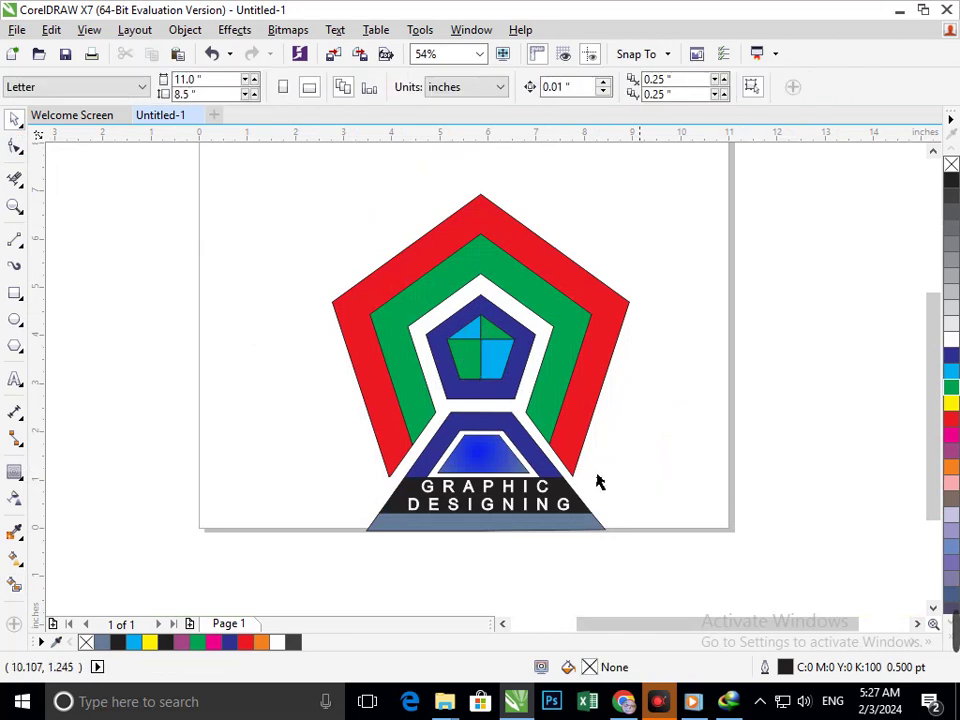
# Delete the dark blue band around the gradient trapezoid and the white trapezoid shape beneath it.
pyautogui.click(493, 418)
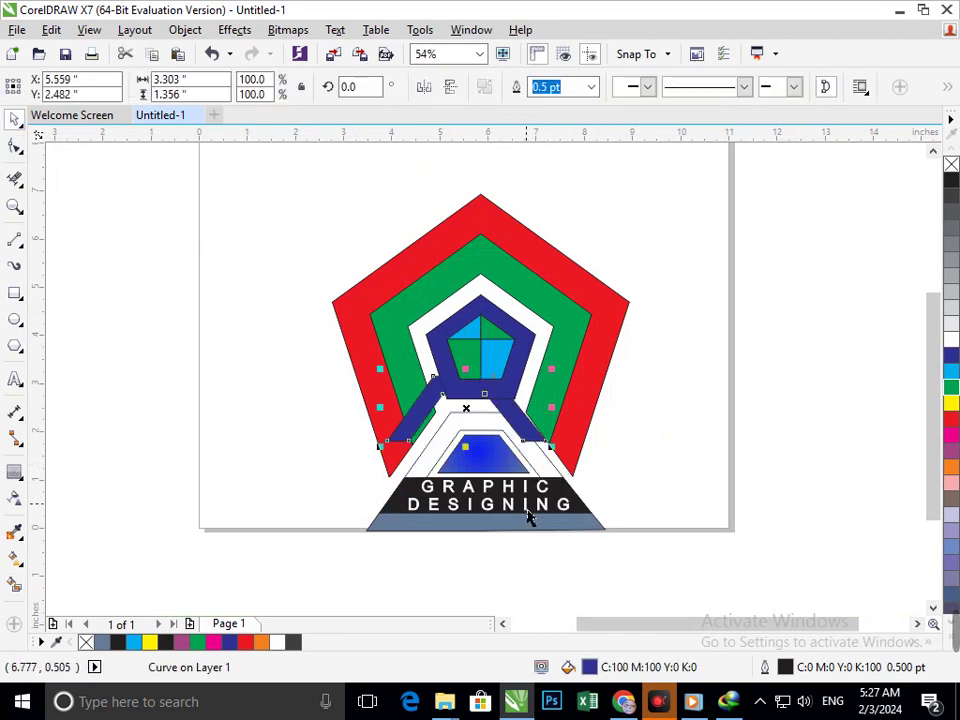
pyautogui.press('Delete')
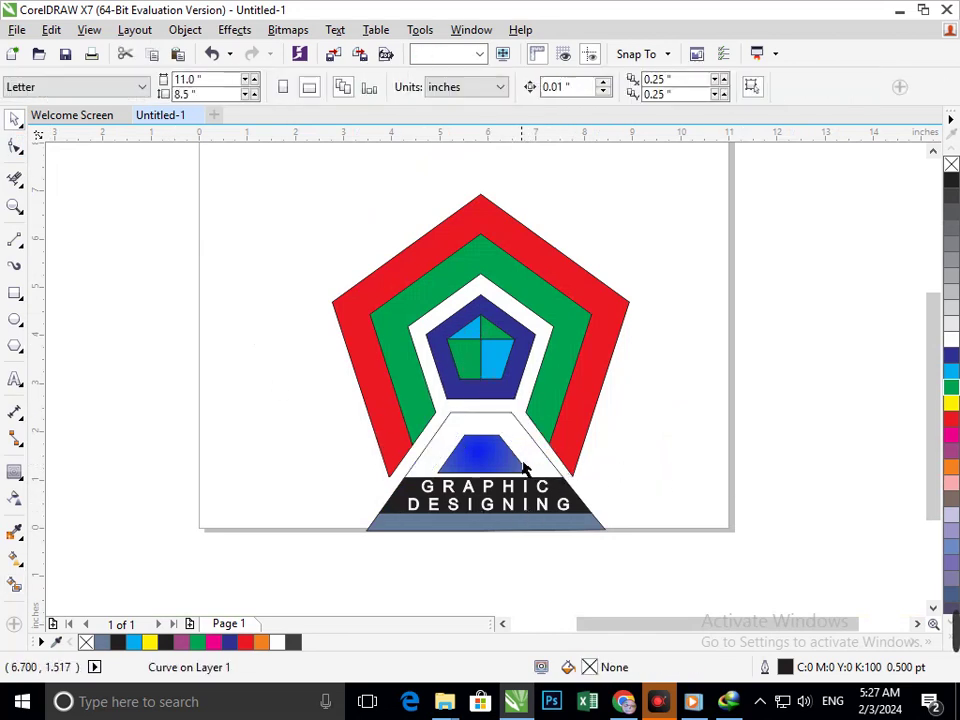
pyautogui.click(531, 455)
pyautogui.press('Delete')
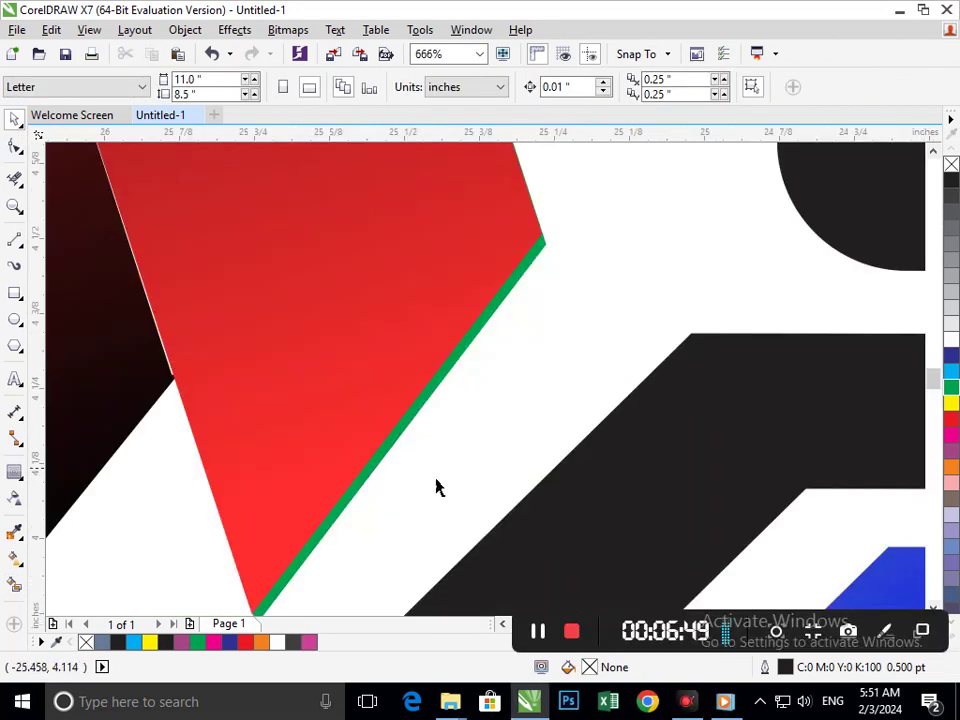
# Remove the thin green sliver along the lower edge of the inner red band.
pyautogui.moveTo(378, 475); pyautogui.dragTo(385, 507)
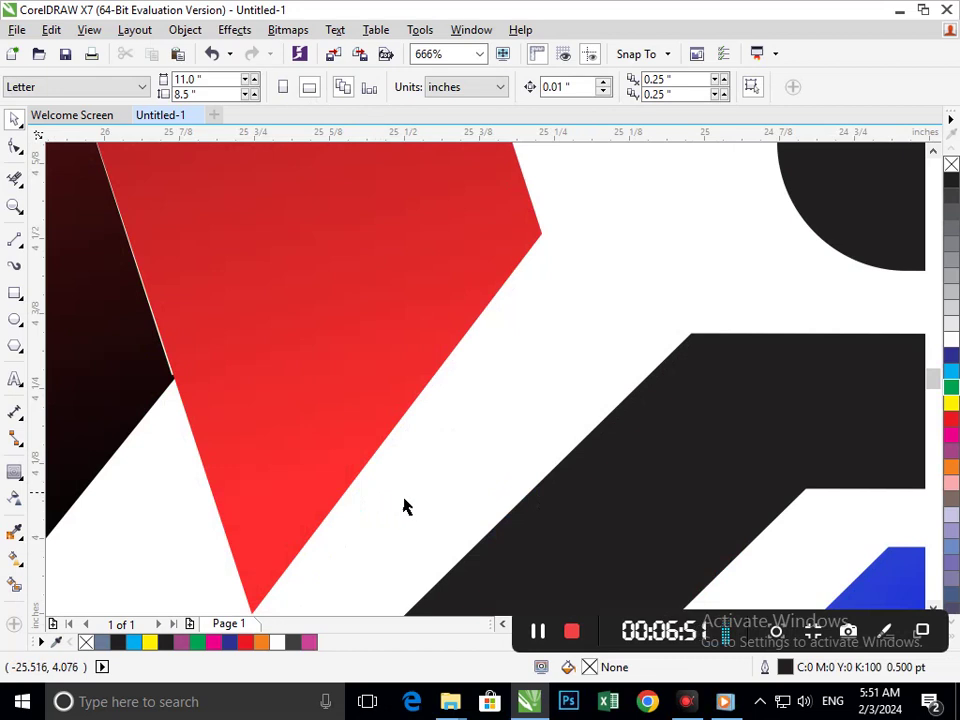
pyautogui.press('F4')
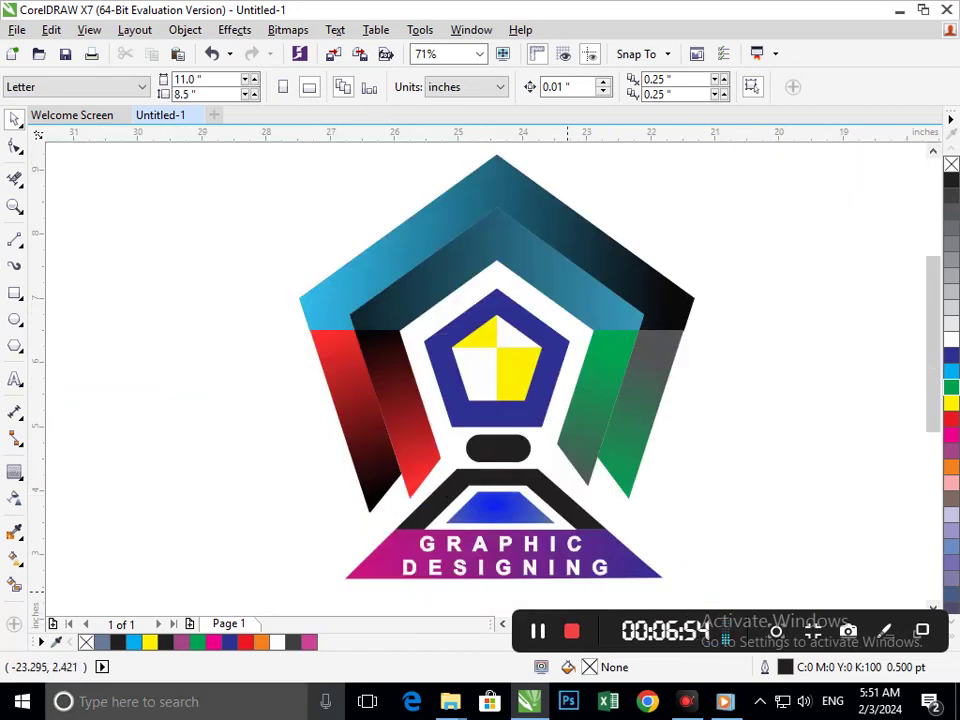
# Examine the whole logo at several magnifications to check its bands, central pentagon and base.
pyautogui.press('F2')
pyautogui.press('F3')
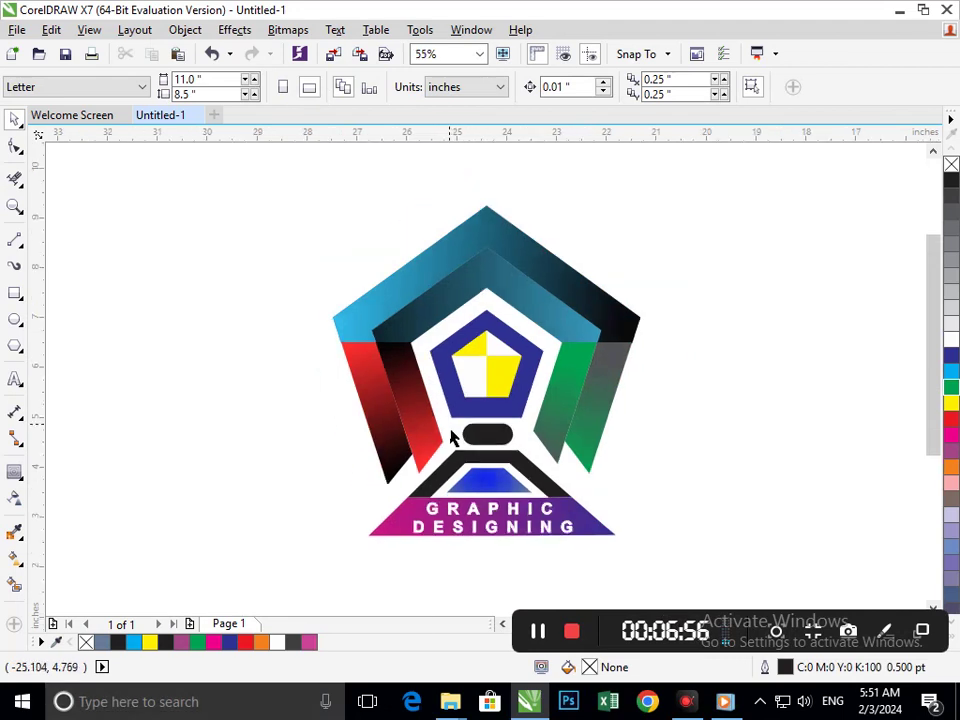
pyautogui.press('F3')
pyautogui.press('F2')
pyautogui.moveTo(373, 188); pyautogui.dragTo(563, 382)
pyautogui.press('F2')
pyautogui.moveTo(247, 163); pyautogui.dragTo(685, 577)
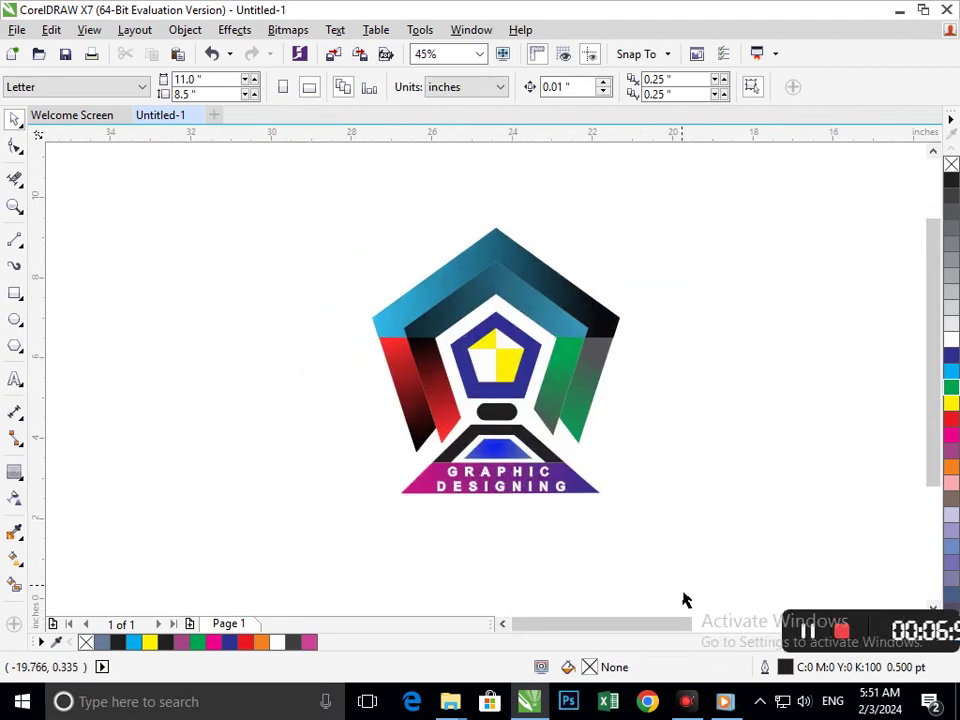
pyautogui.moveTo(264, 165); pyautogui.dragTo(582, 519)
pyautogui.scroll(-1, 388, 328)
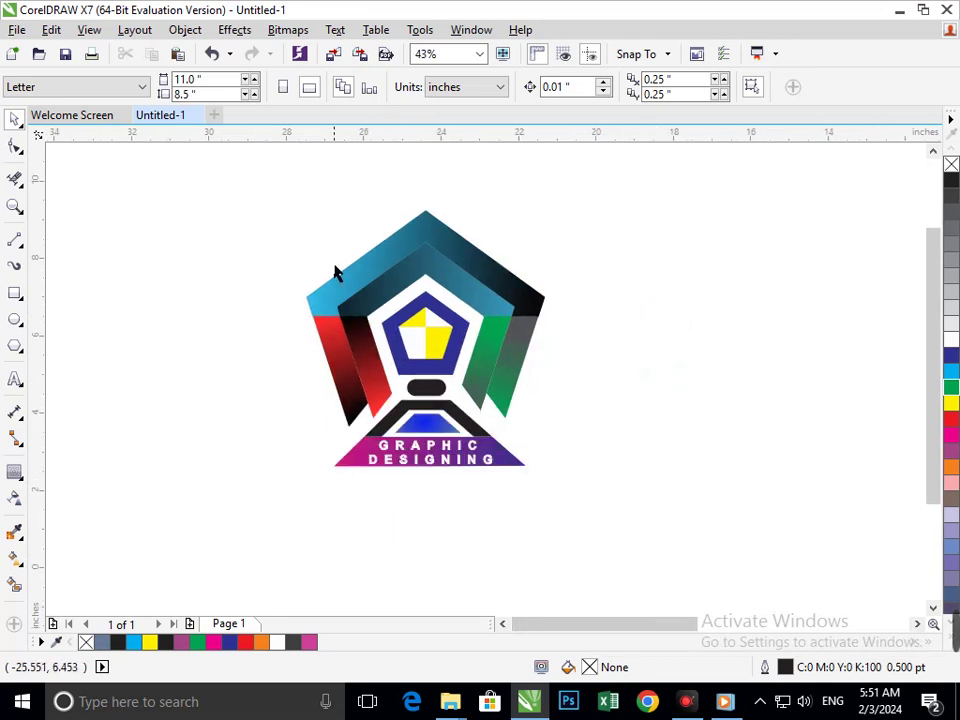
pyautogui.press('F2')
pyautogui.moveTo(266, 169); pyautogui.dragTo(622, 565)
pyautogui.scroll(-1, 418, 381)
pyautogui.moveTo(242, 152); pyautogui.dragTo(654, 564)
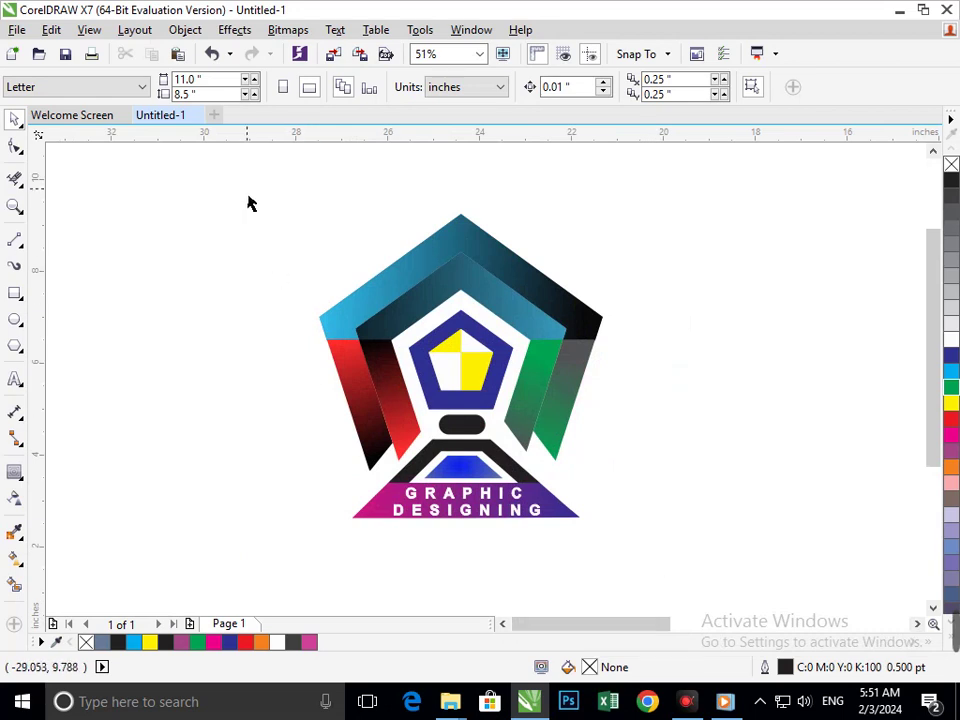
# Group all the logo objects, move the group slightly right and down, and deselect it.
pyautogui.moveTo(190, 152); pyautogui.dragTo(778, 645)
pyautogui.hotkey('ctrl', 'g')
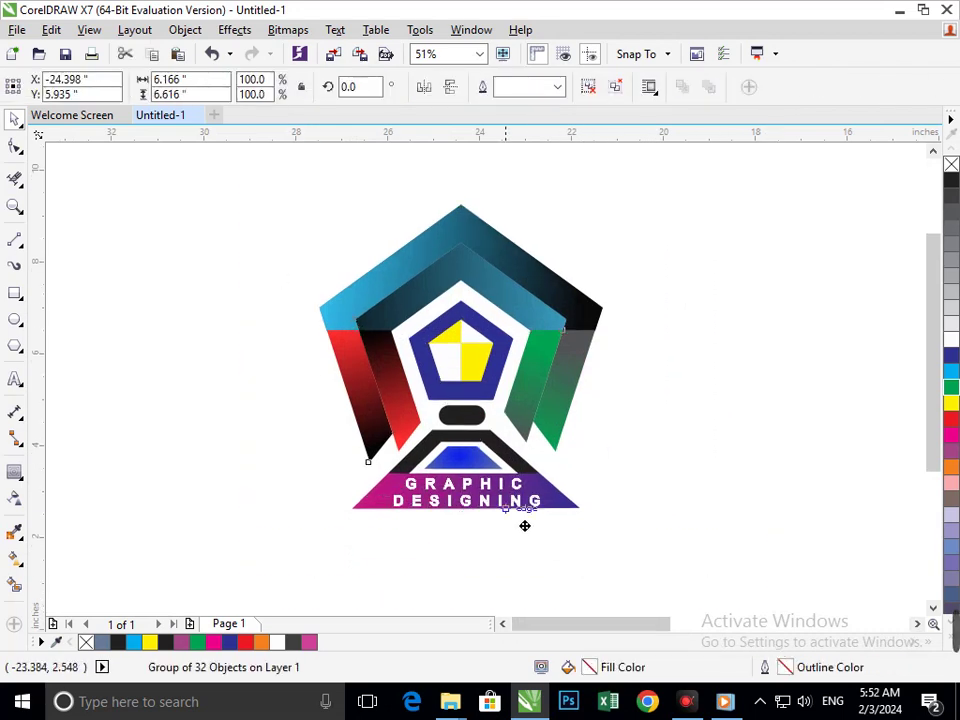
pyautogui.moveTo(515, 520); pyautogui.dragTo(553, 531)
pyautogui.click(532, 596)
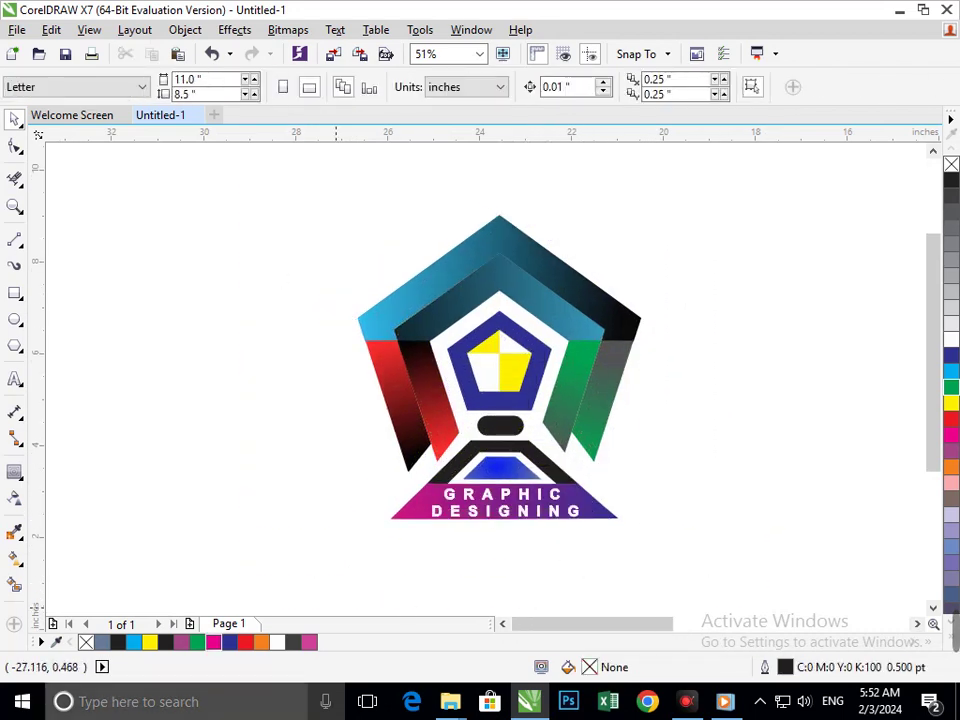